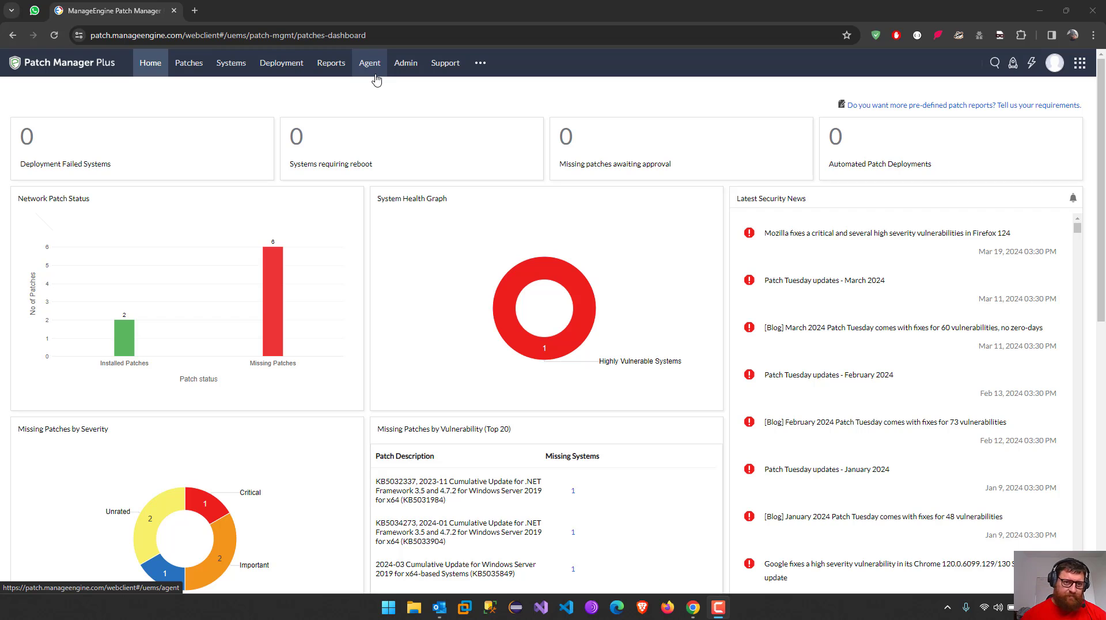
Open the Missing Patches list from the Patches tab
click(196, 67)
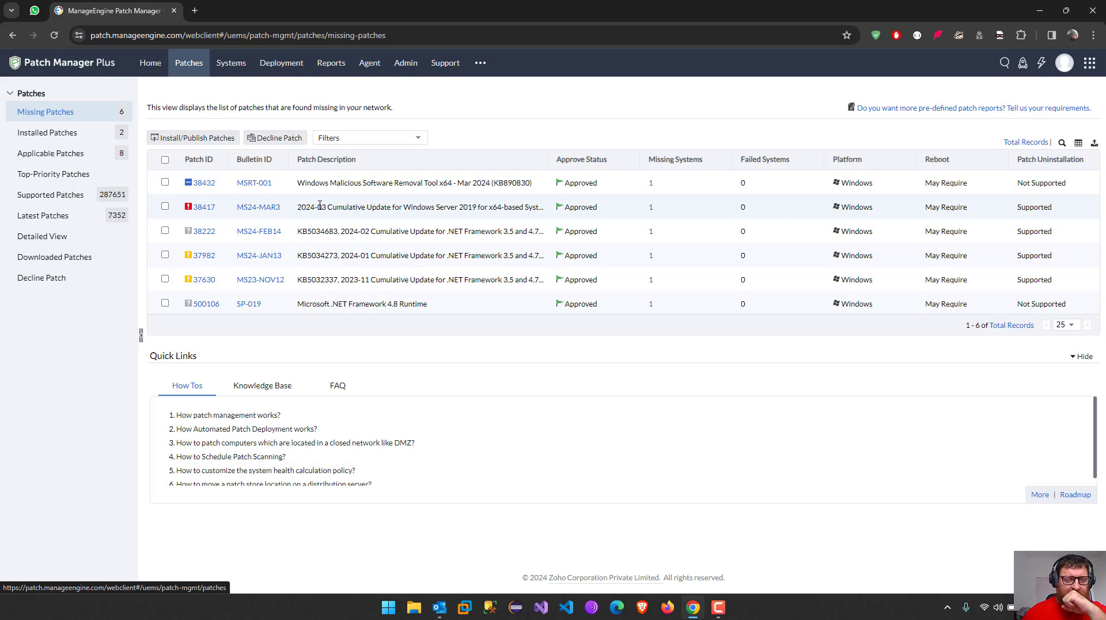
Power on the Windows Server 2019 VM in VMware Workstation, then minimize VMware
click(463, 610)
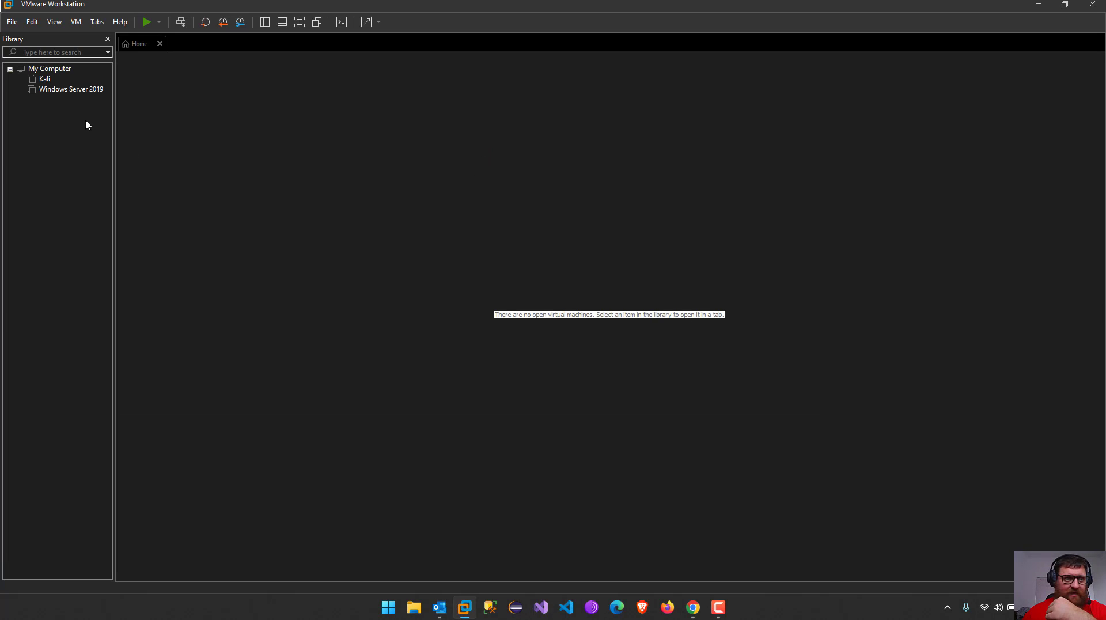
double_click(69, 88)
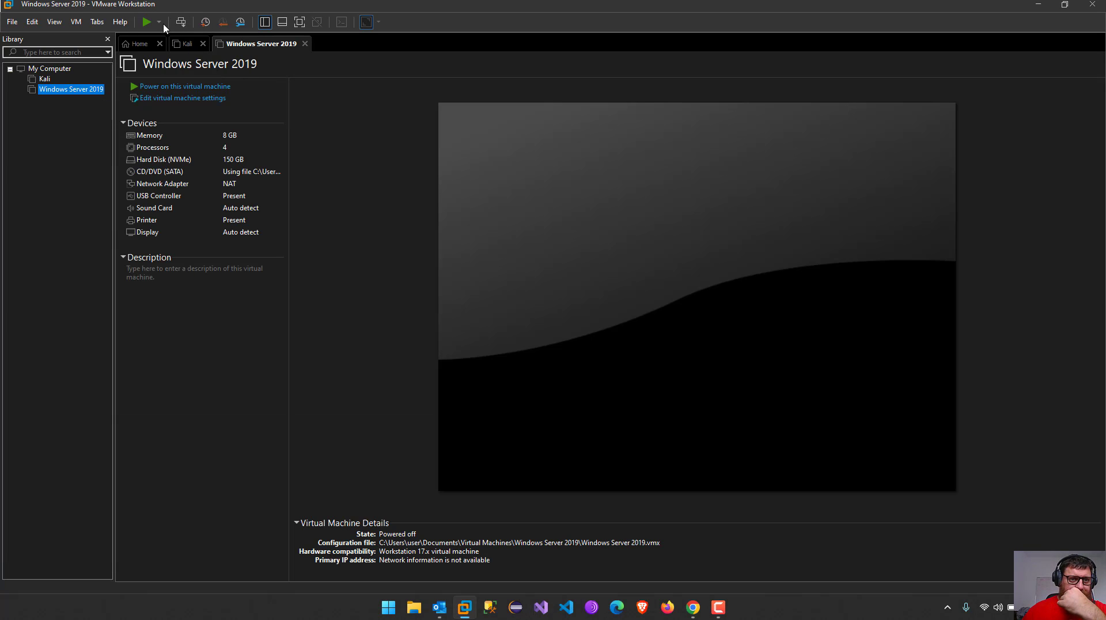
click(146, 22)
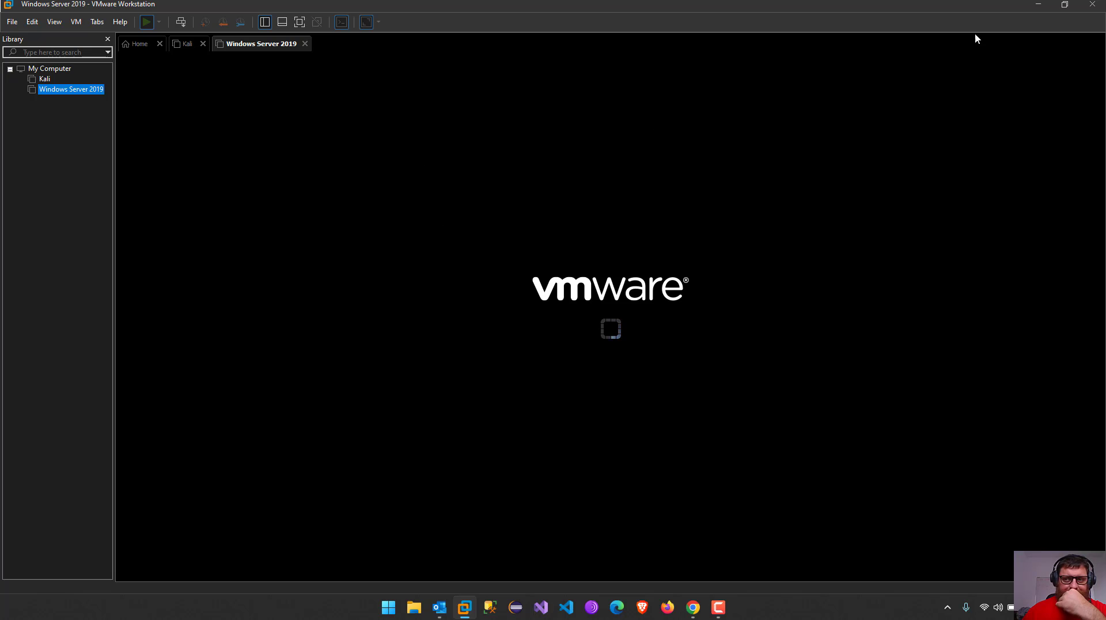
click(1039, 5)
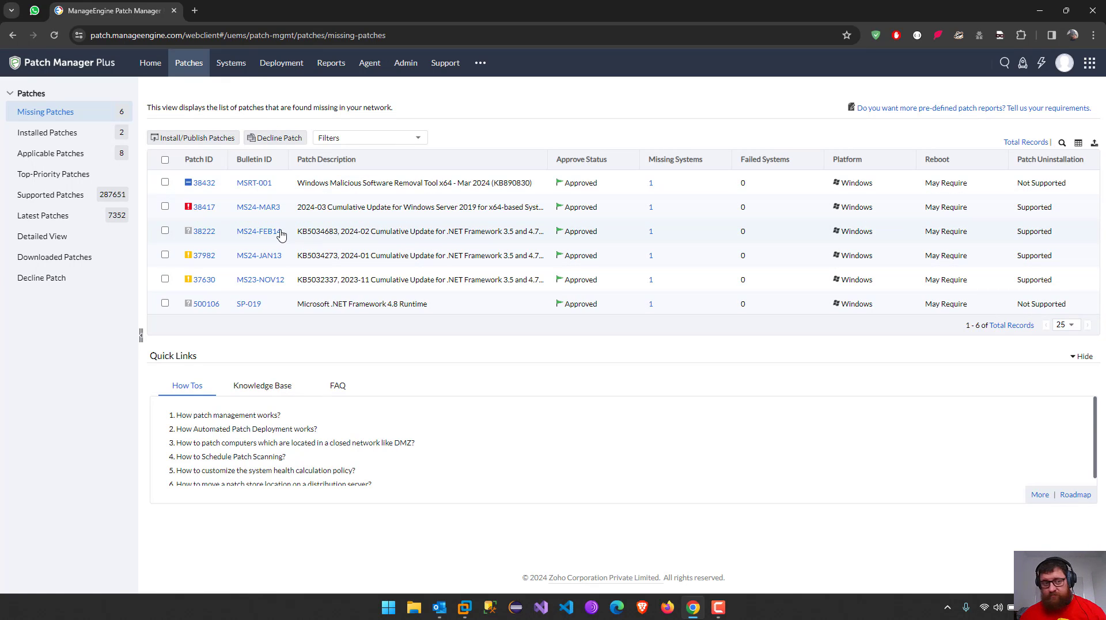
Show Systems by Patches: the Windows Server 2019 machine has 6 missing and 2 installed patches
click(233, 63)
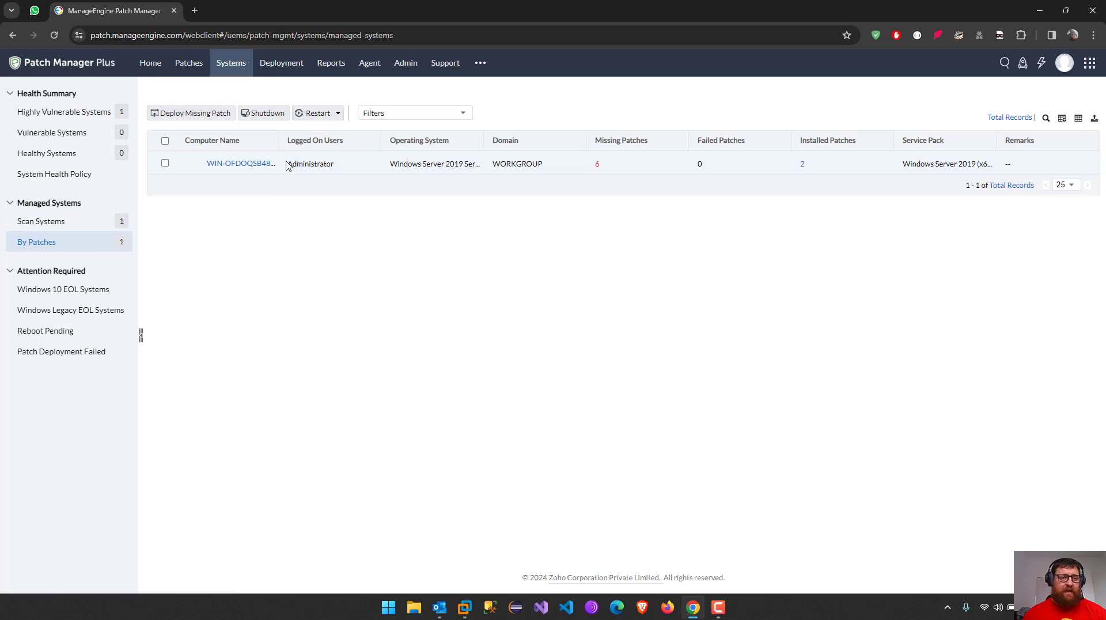
mouse_move(197, 163)
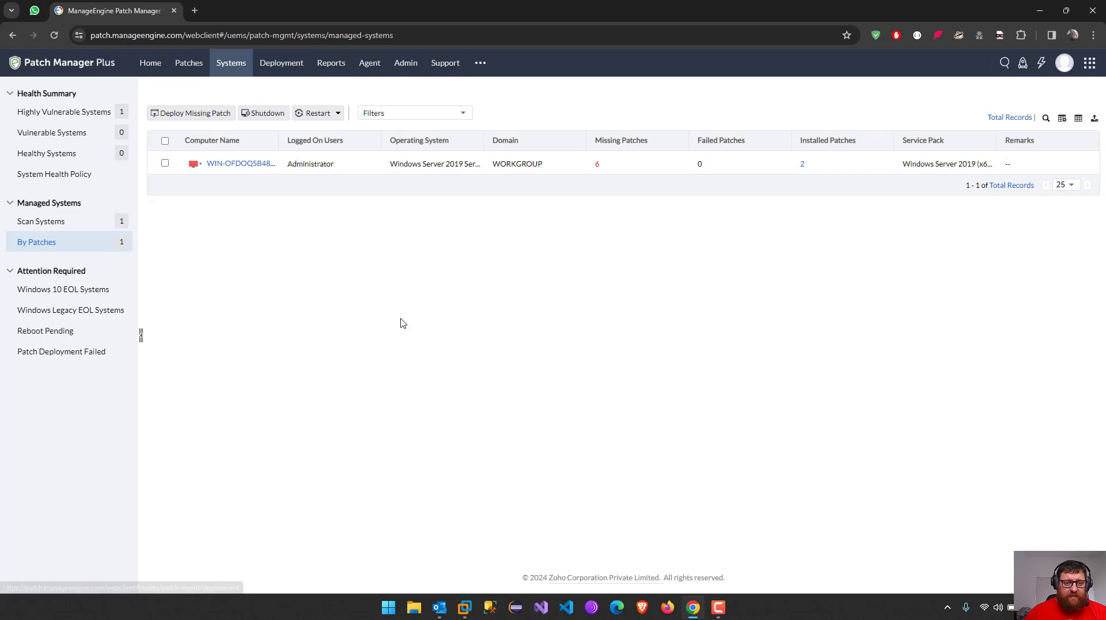
Visit Deployment, dismiss its Information banner, then open the Predefined Reports page
click(292, 65)
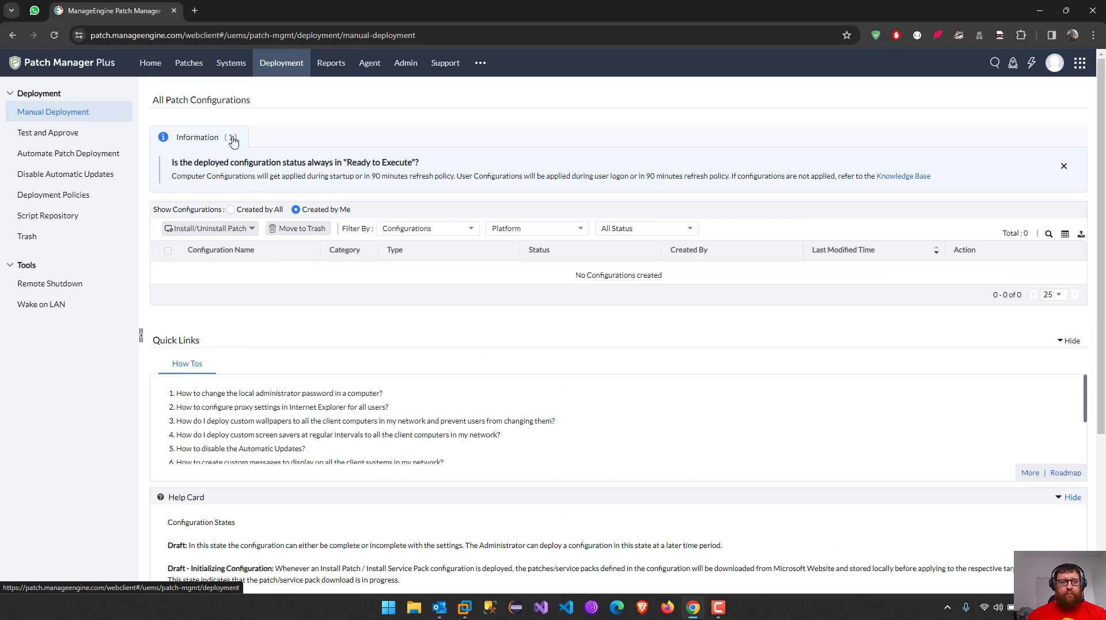
click(1064, 166)
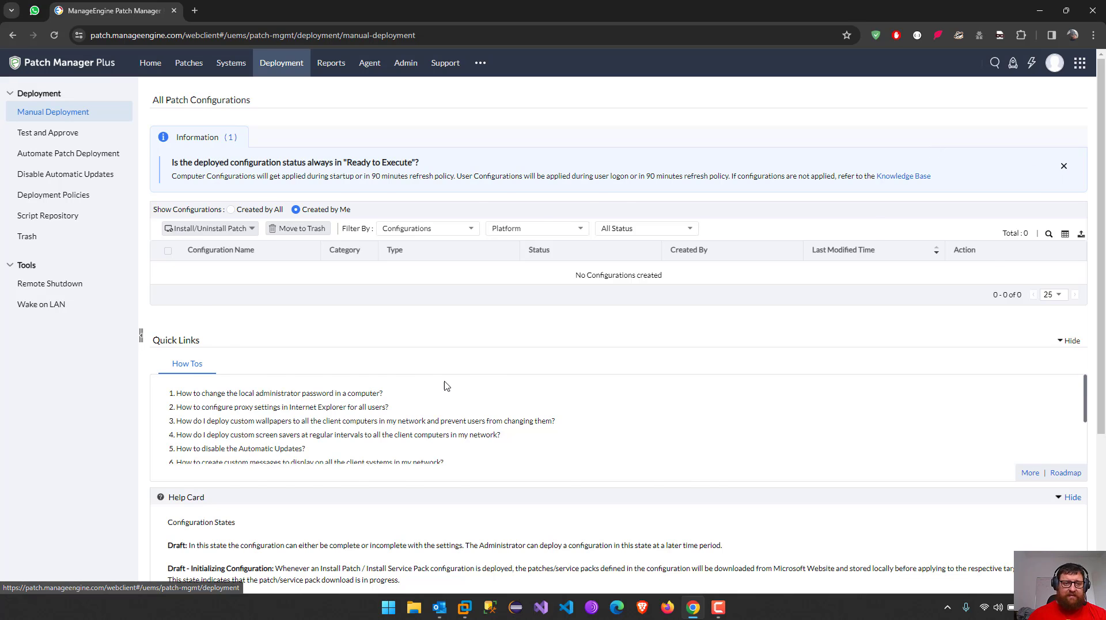
click(331, 63)
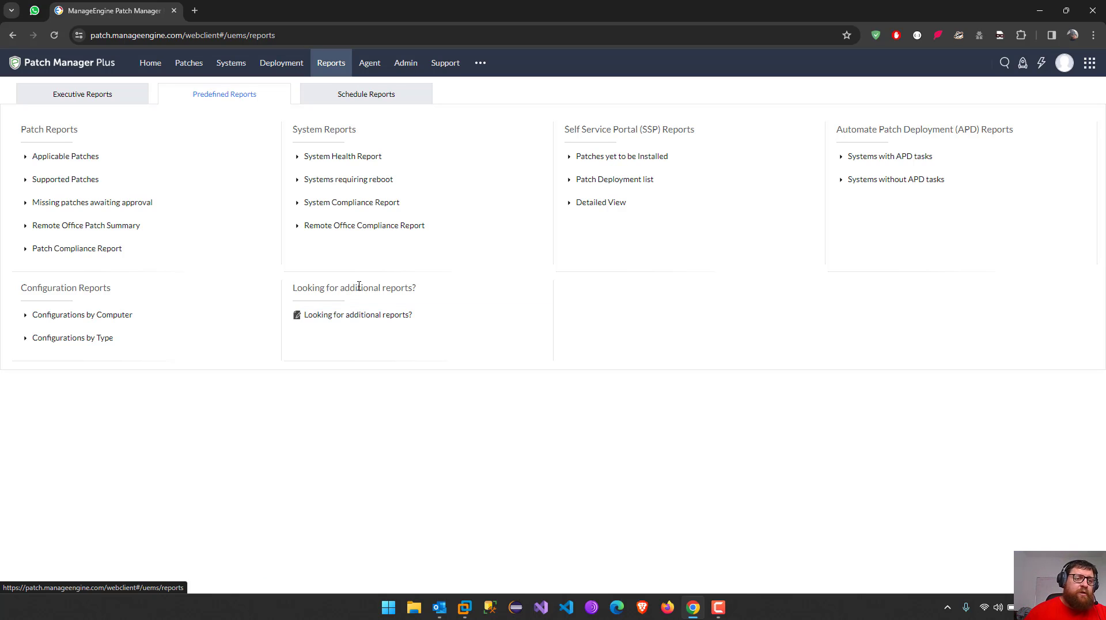
Open the Applicable Patches report, then view Executive Reports
click(70, 162)
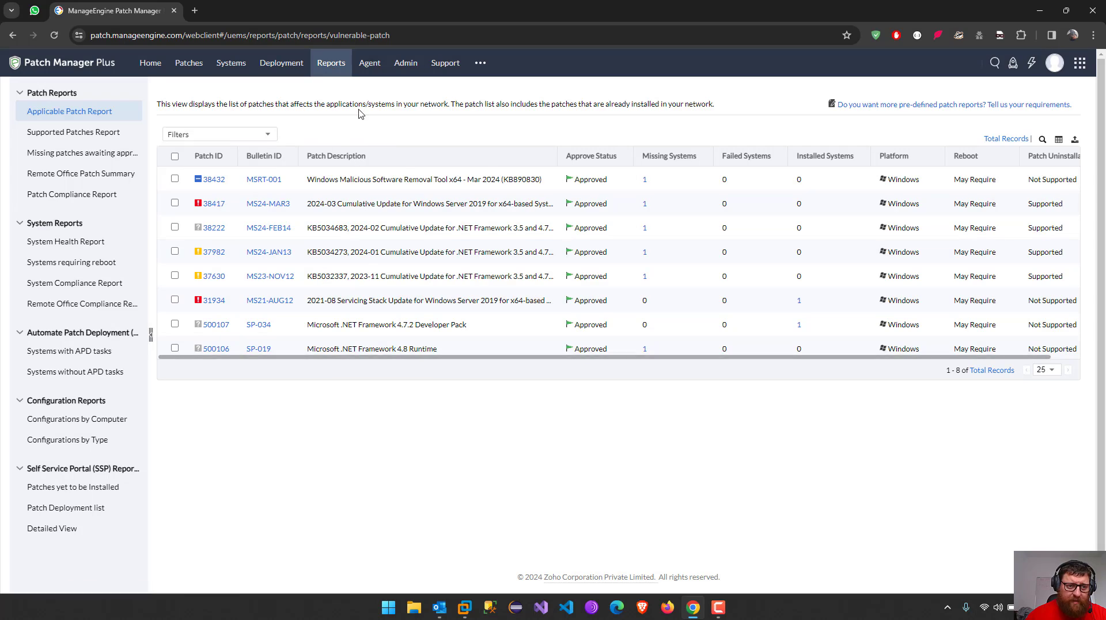
click(333, 66)
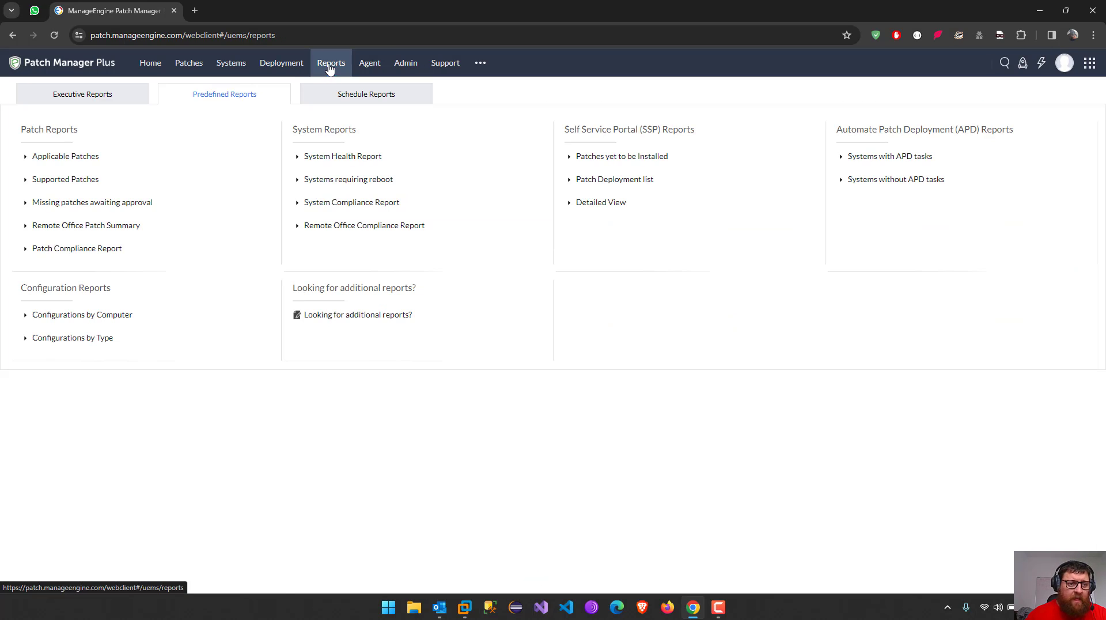
click(83, 98)
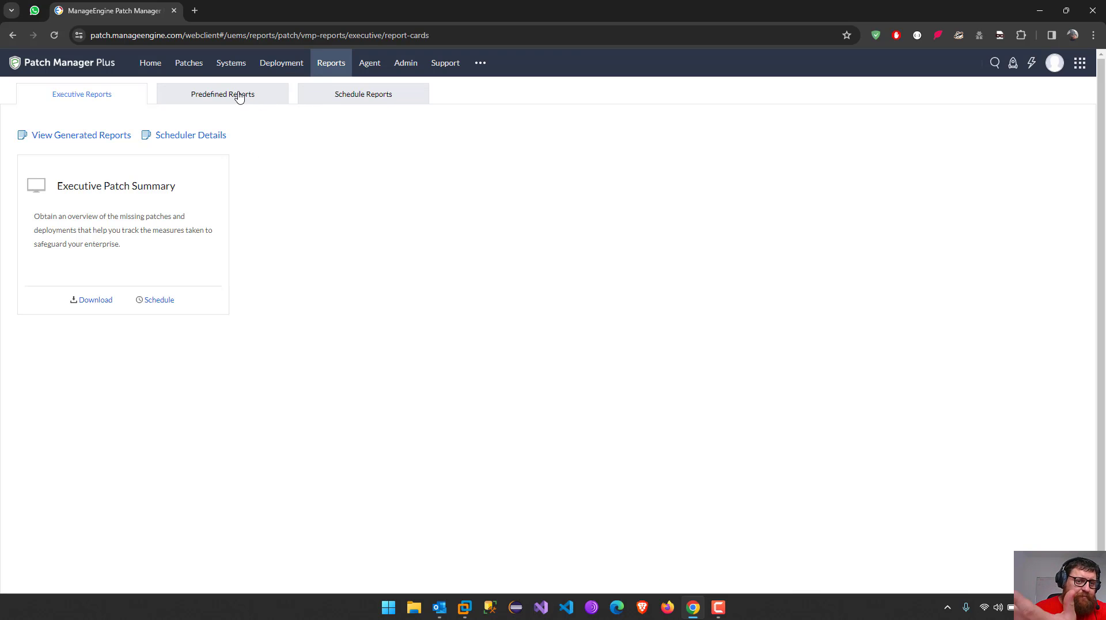
Check Schedule Reports and Predefined Reports, then return to the Patches section
click(380, 102)
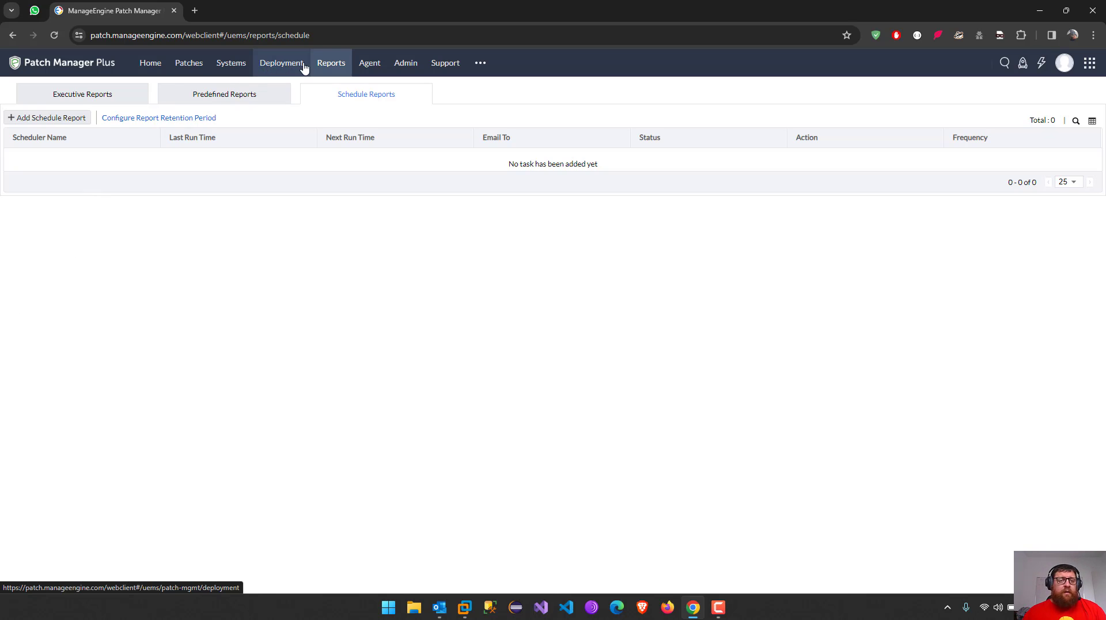
click(185, 95)
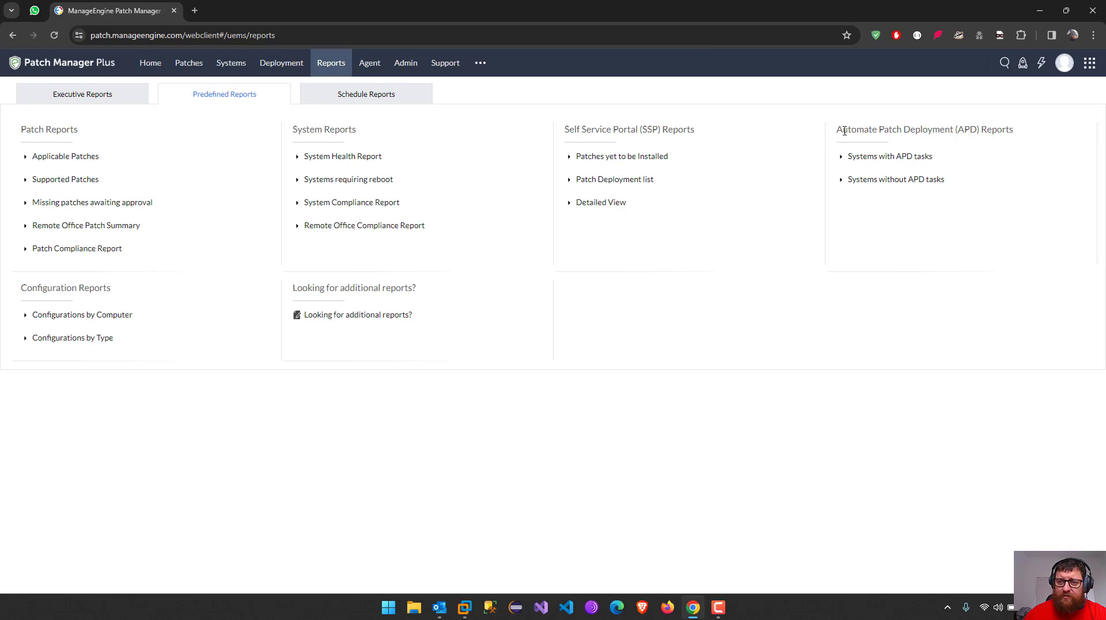
drag(845, 131, 948, 126)
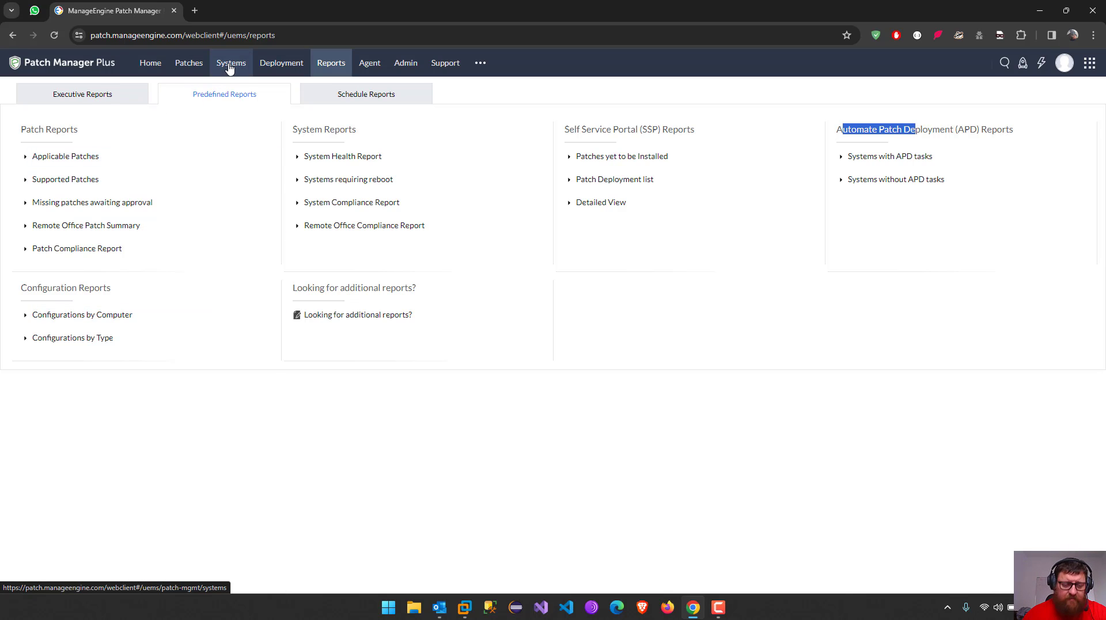
click(189, 64)
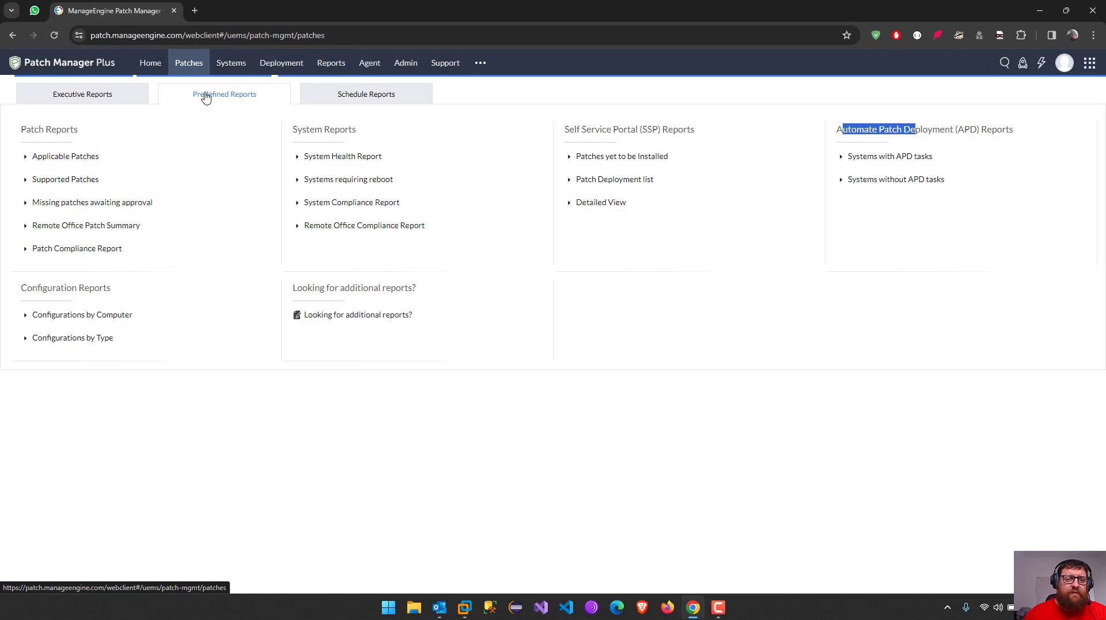
View Manual Deployment, Test and Approve, and Automate Patch Deployment's new-task platform choices
click(282, 62)
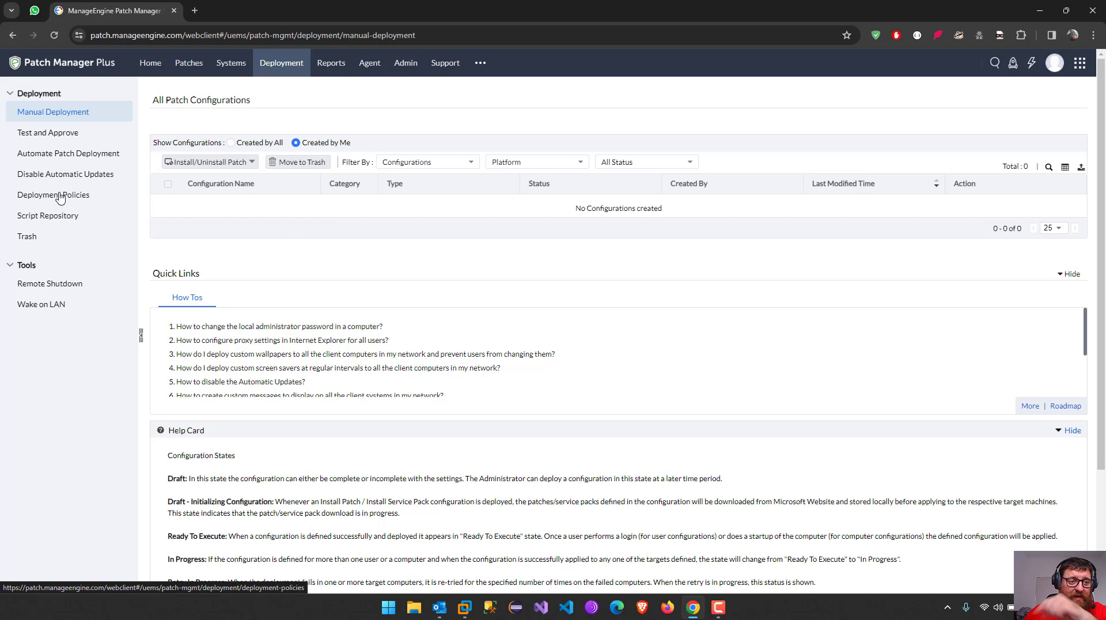
click(66, 134)
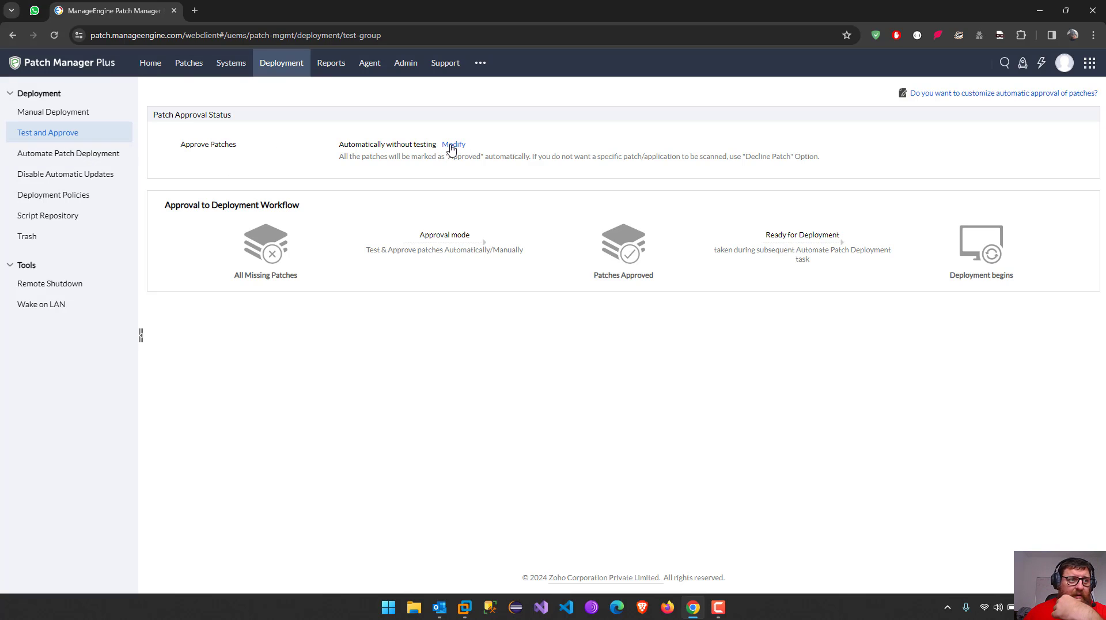
click(92, 156)
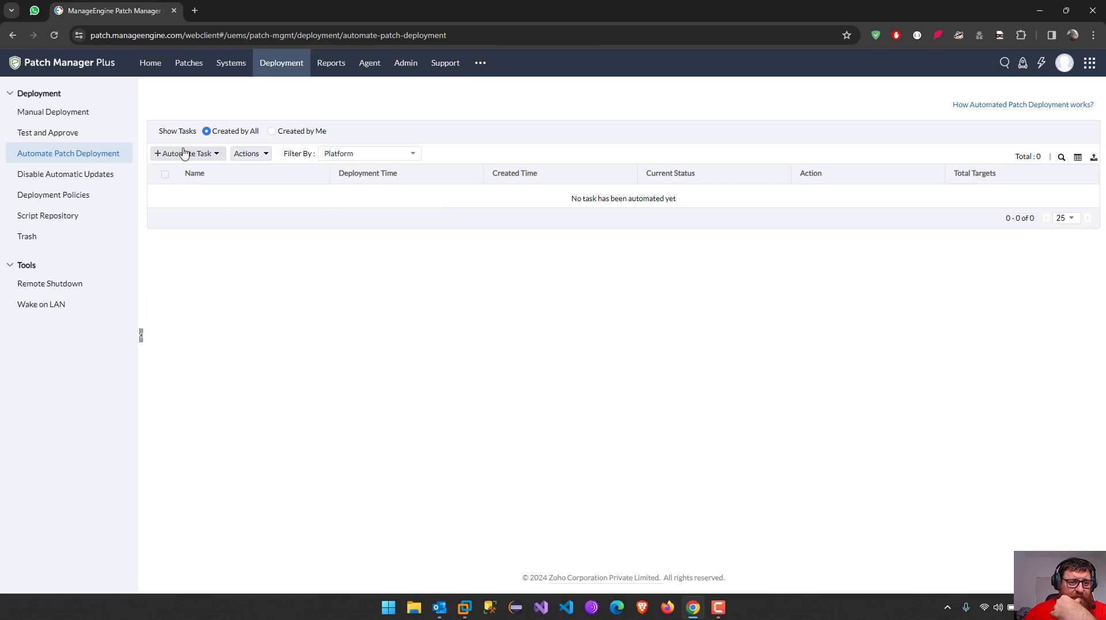
click(182, 154)
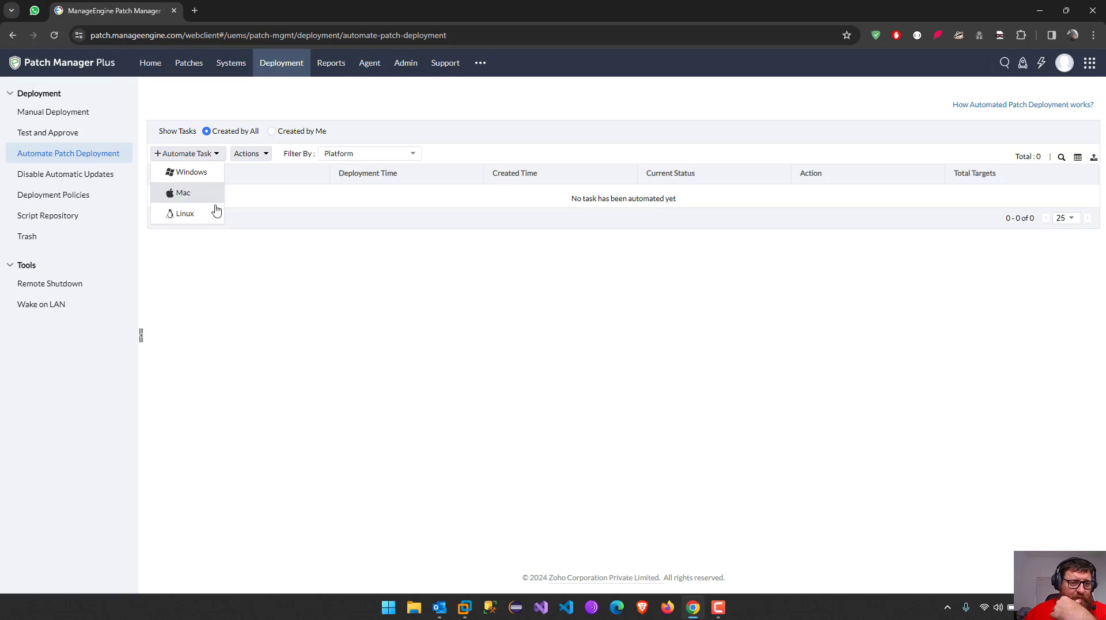
click(215, 321)
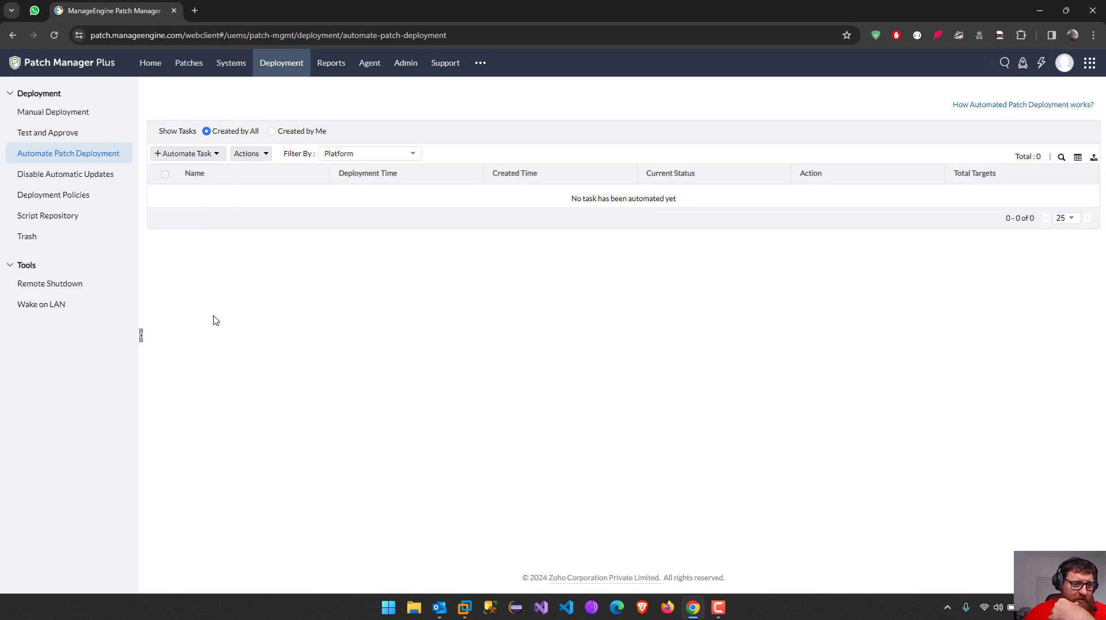
Browse Disable Automatic Updates, Deployment Policies and Script Repository, ending on Manual Deployment
click(94, 175)
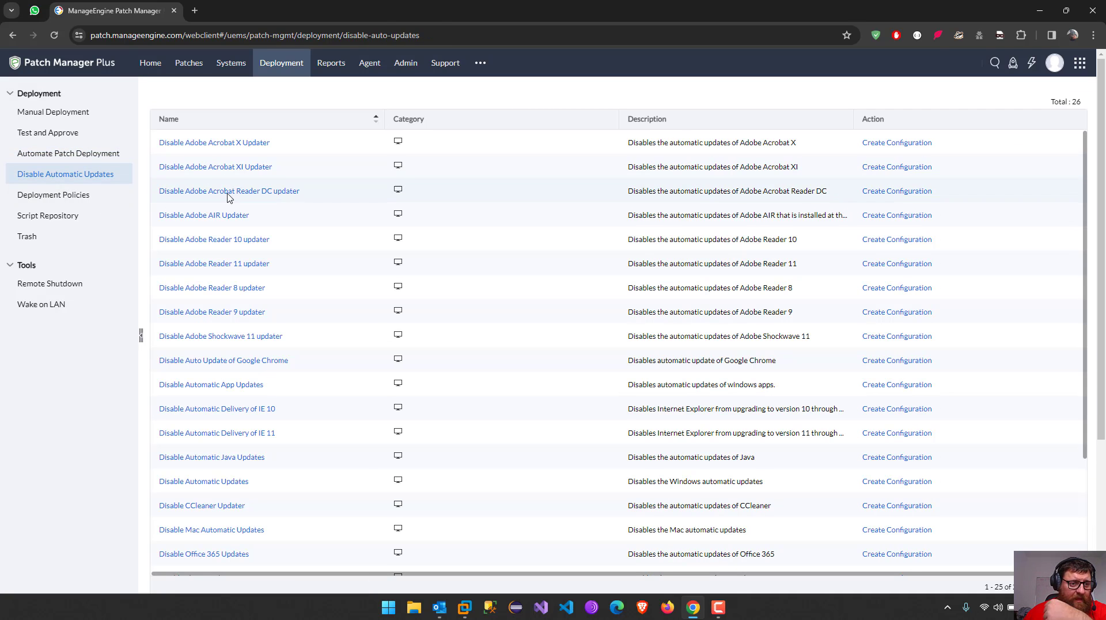
click(84, 197)
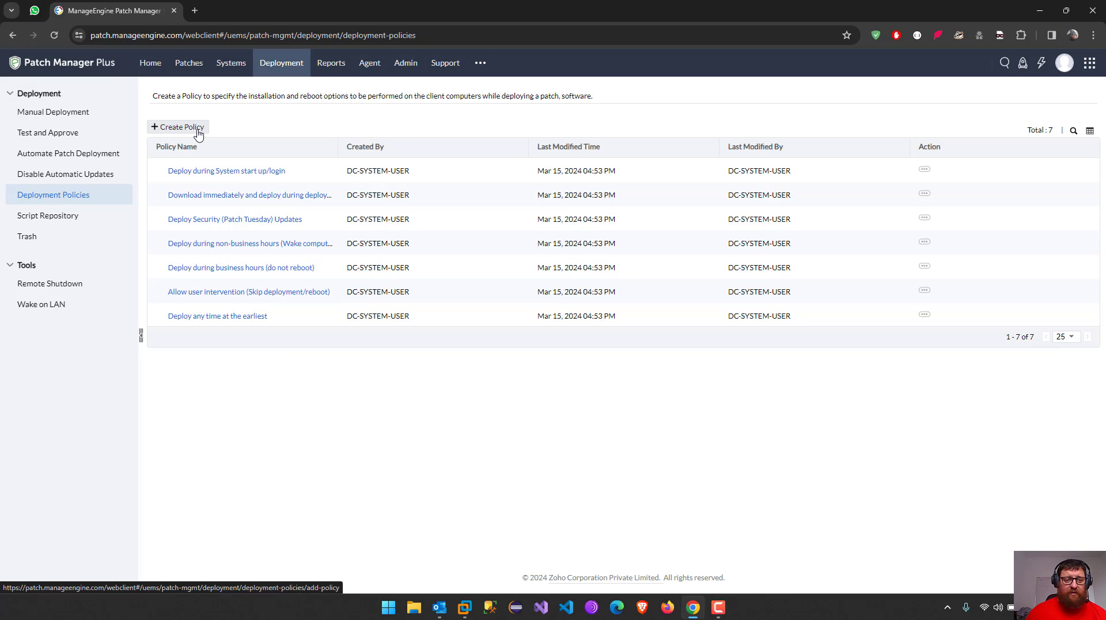
click(56, 217)
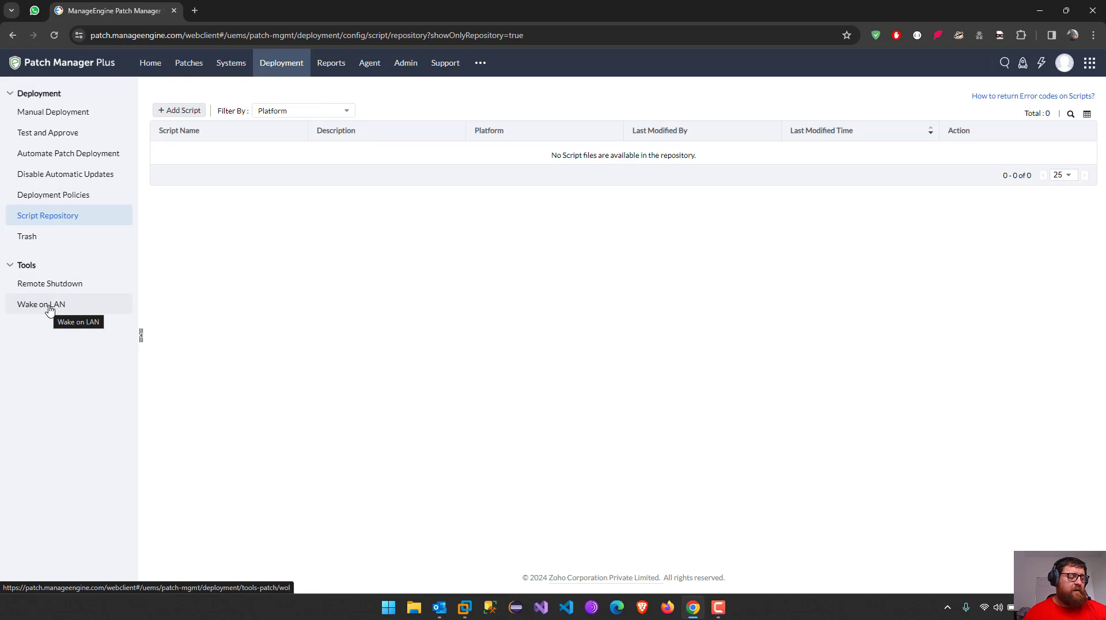
click(58, 111)
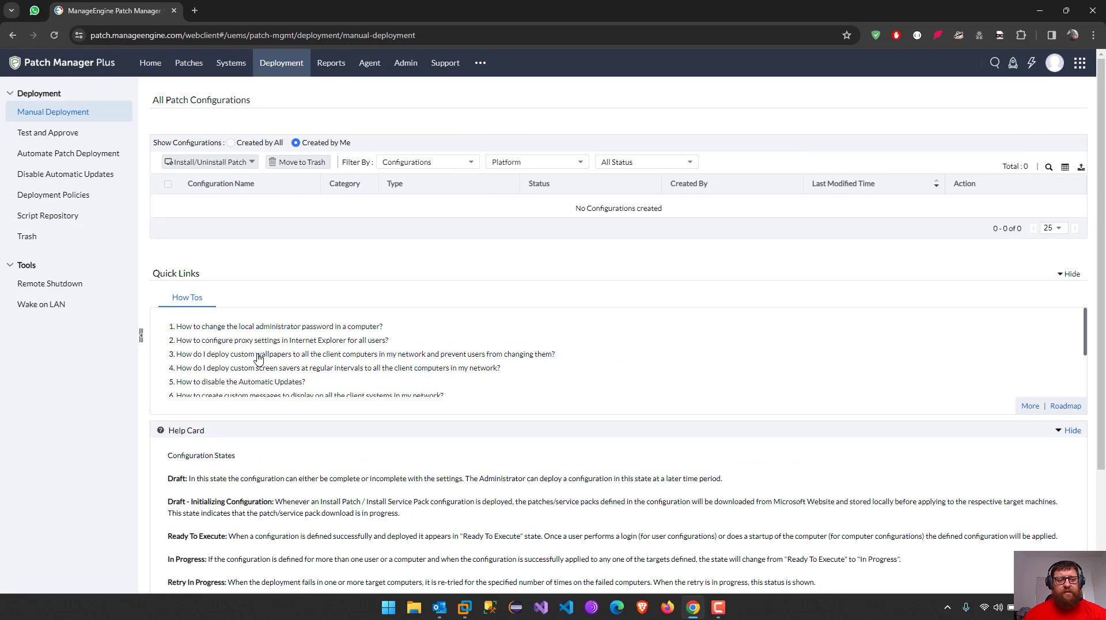
mouse_move(475, 618)
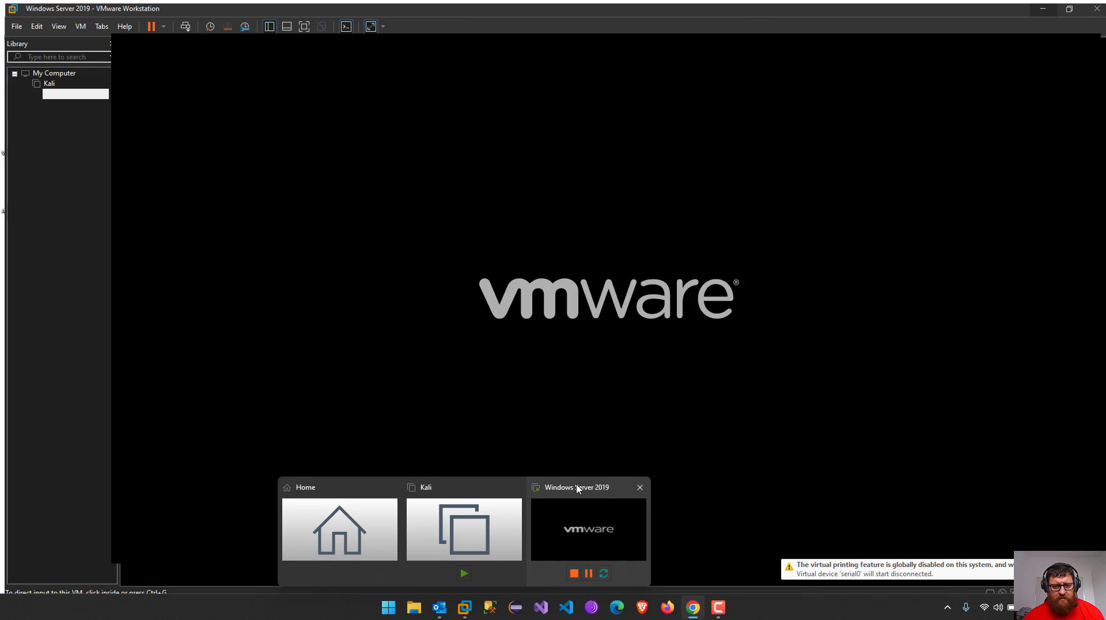
Bring up the Windows Server 2019 VM, close the VMware Tools notice, and send Ctrl+Alt+Del
click(578, 490)
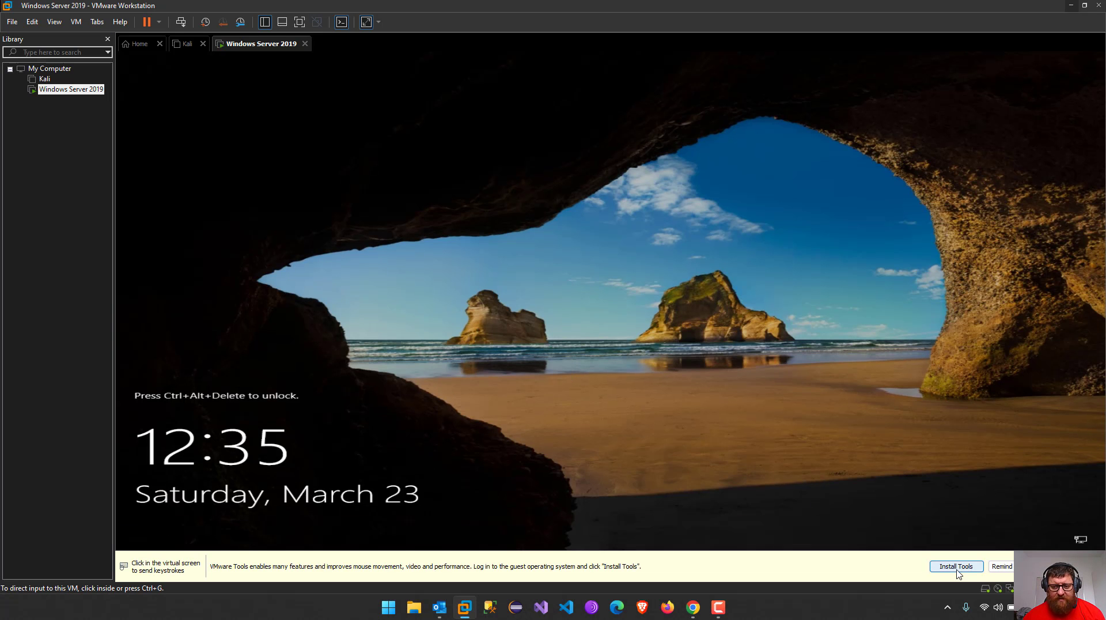
click(1002, 566)
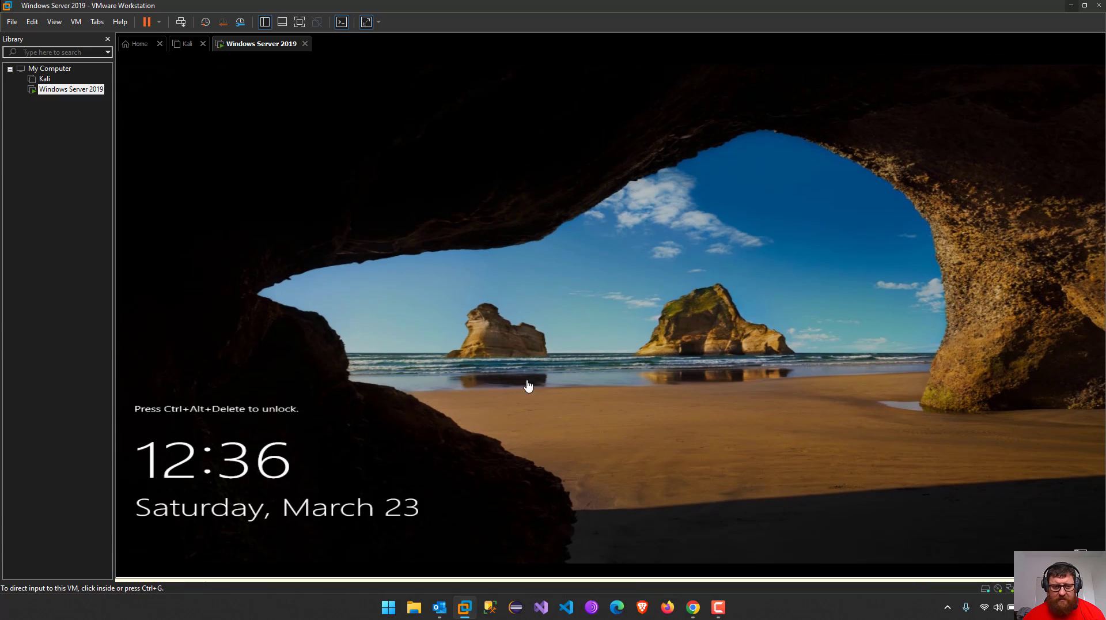
right_click(264, 47)
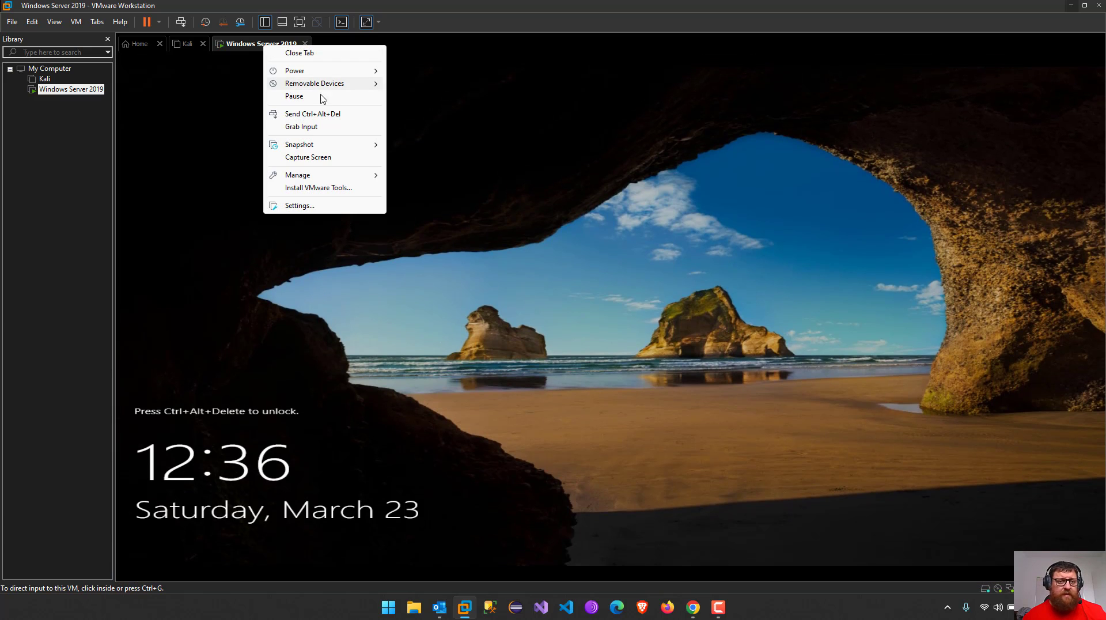
click(326, 115)
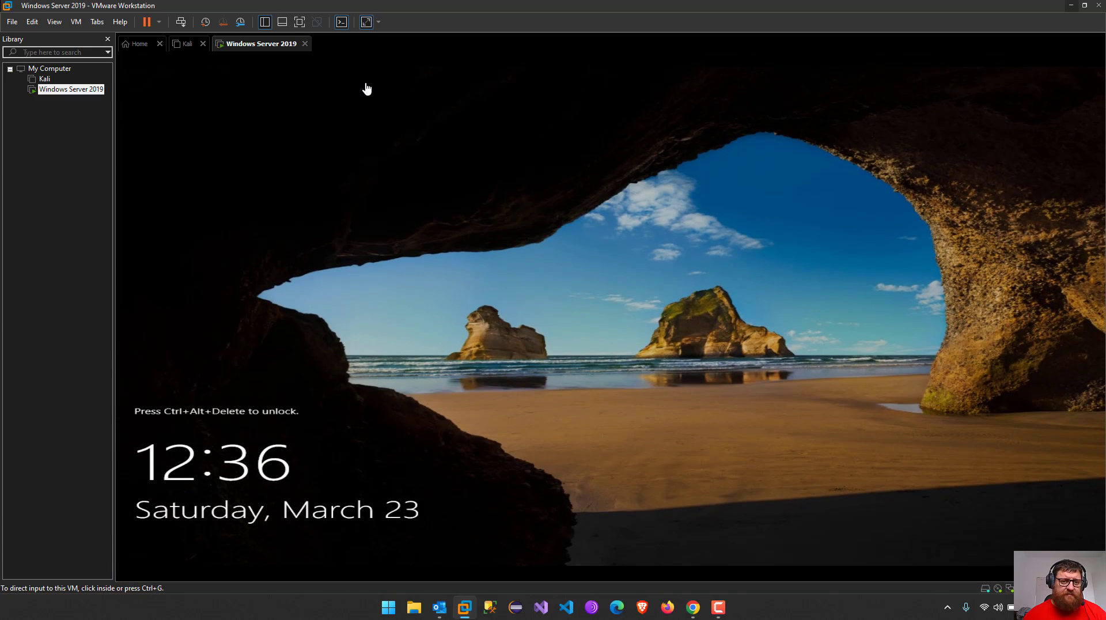
Sign in with the Administrator password, cancel Shutdown Event Tracker, and return to Patch Manager Plus
click(570, 358)
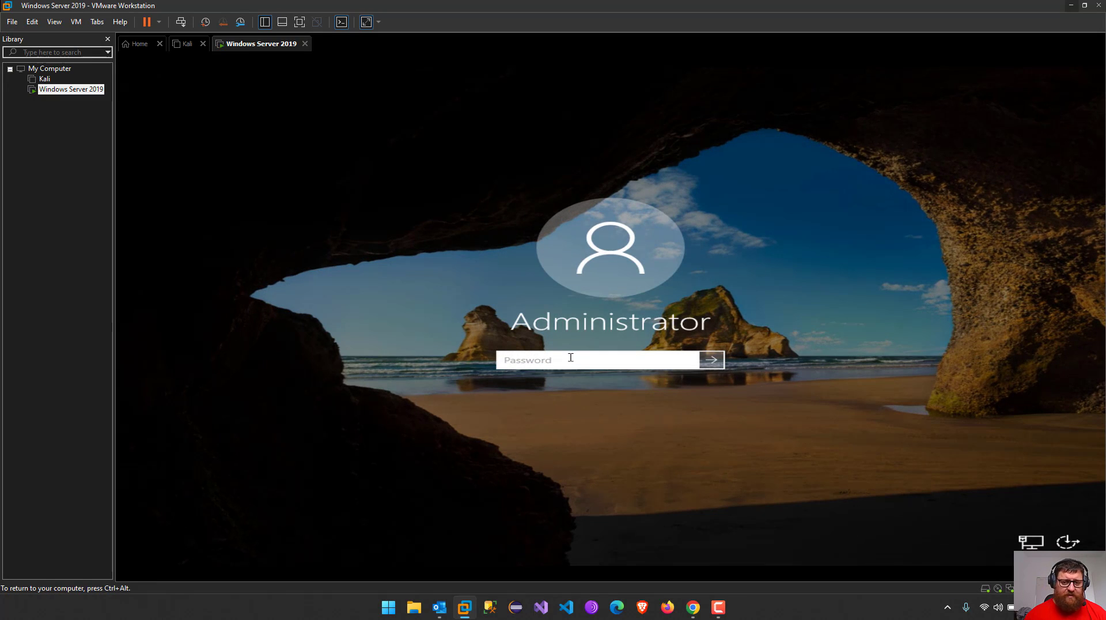
text(P)
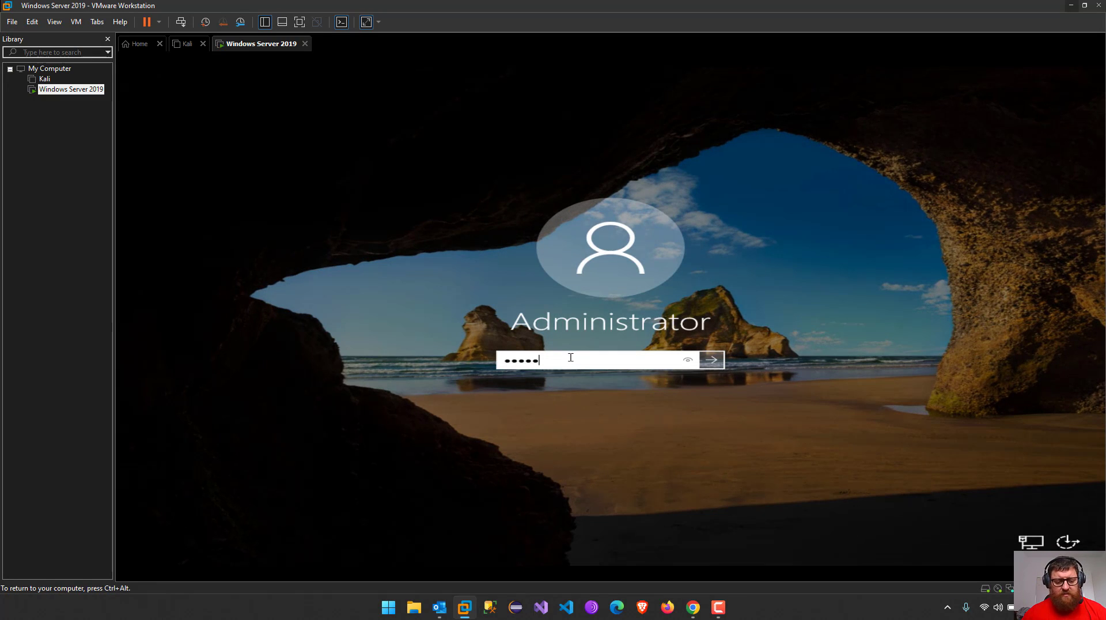
text(••••••••••••)
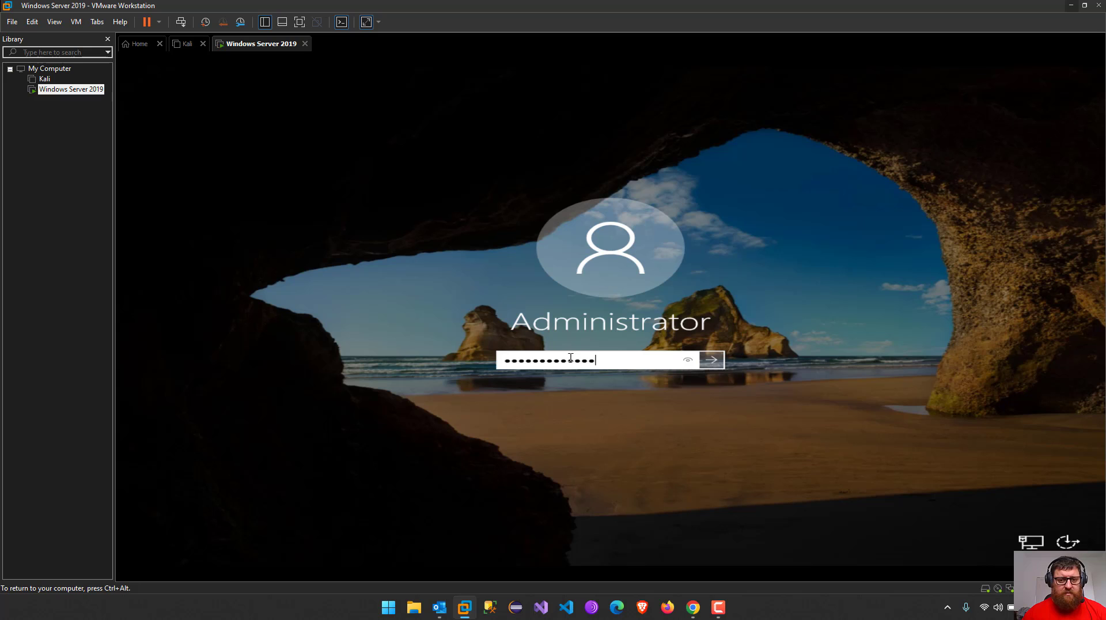
key(Return)
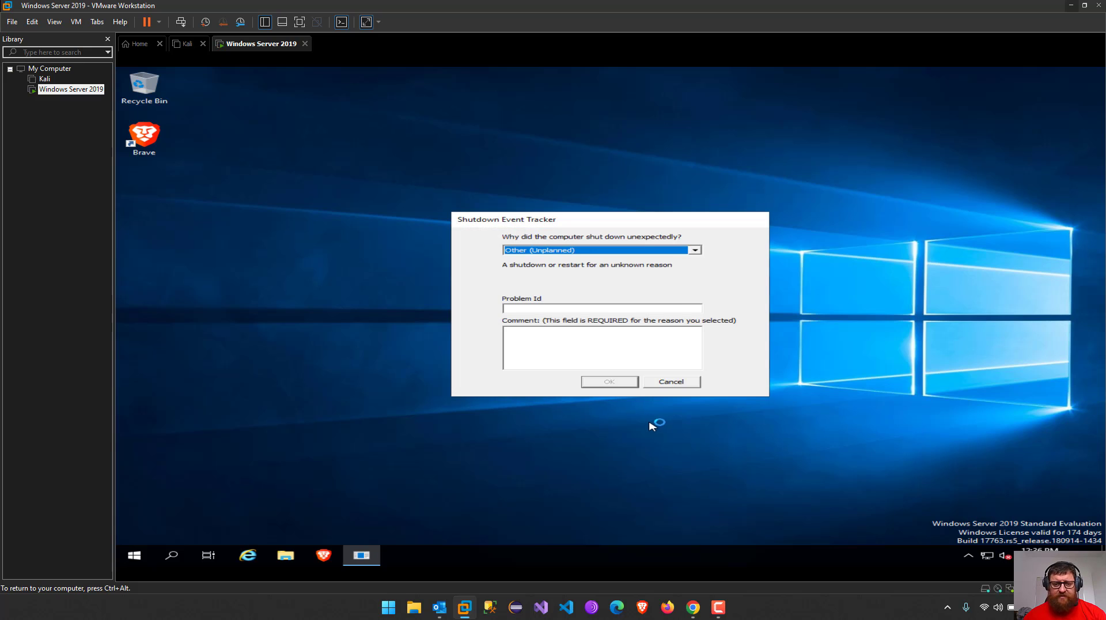
click(688, 382)
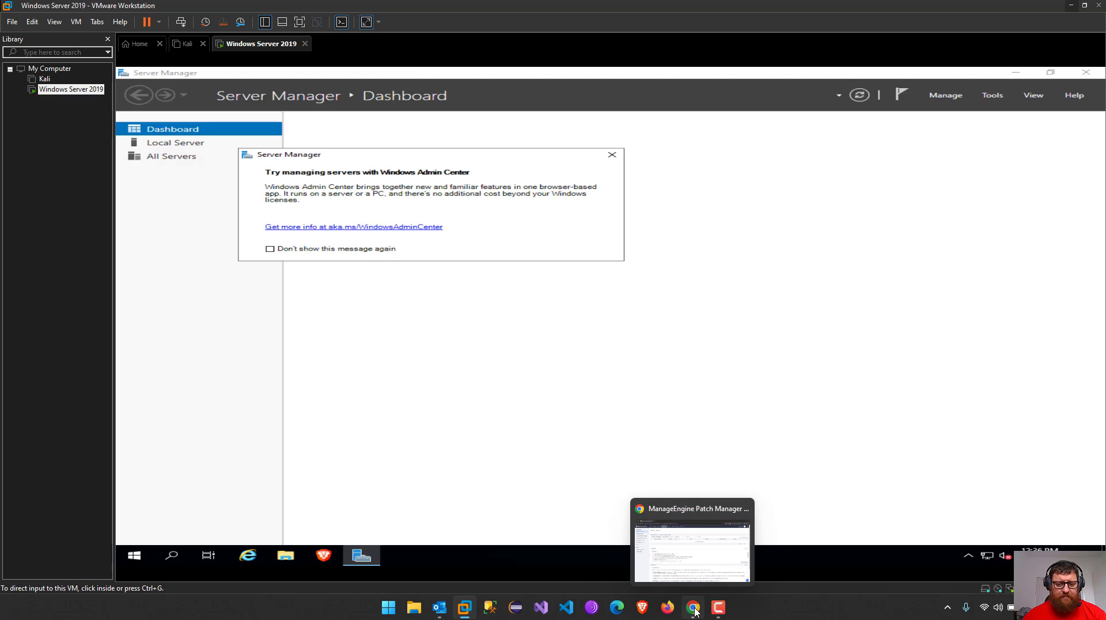
click(691, 609)
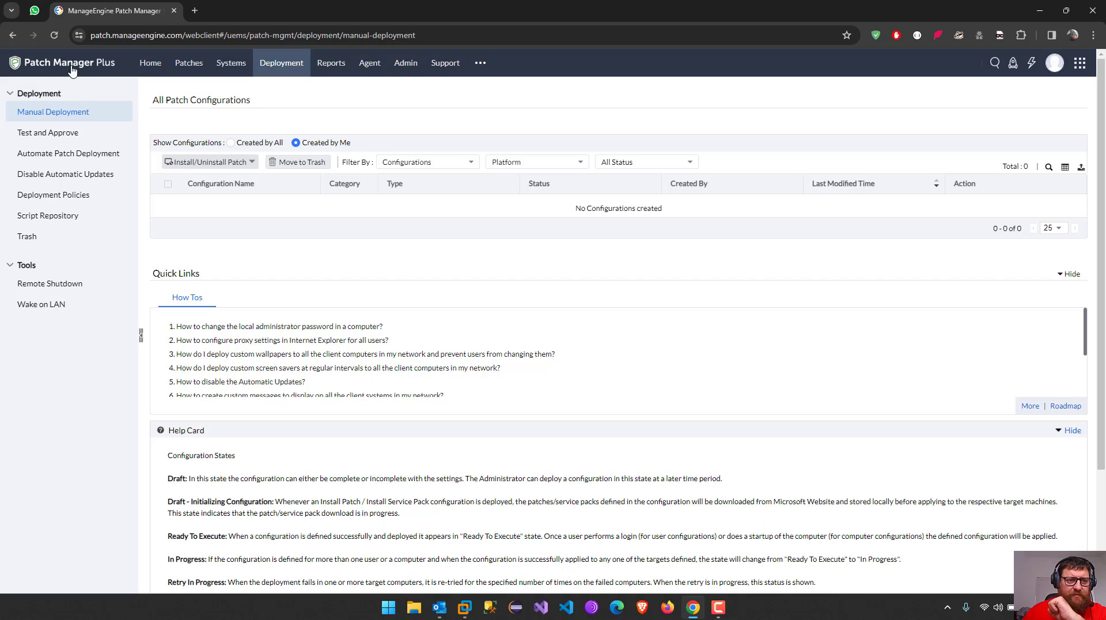
Start a new Windows Install/Uninstall Patch configuration, MyConfiguration1, then go to Patches
click(187, 162)
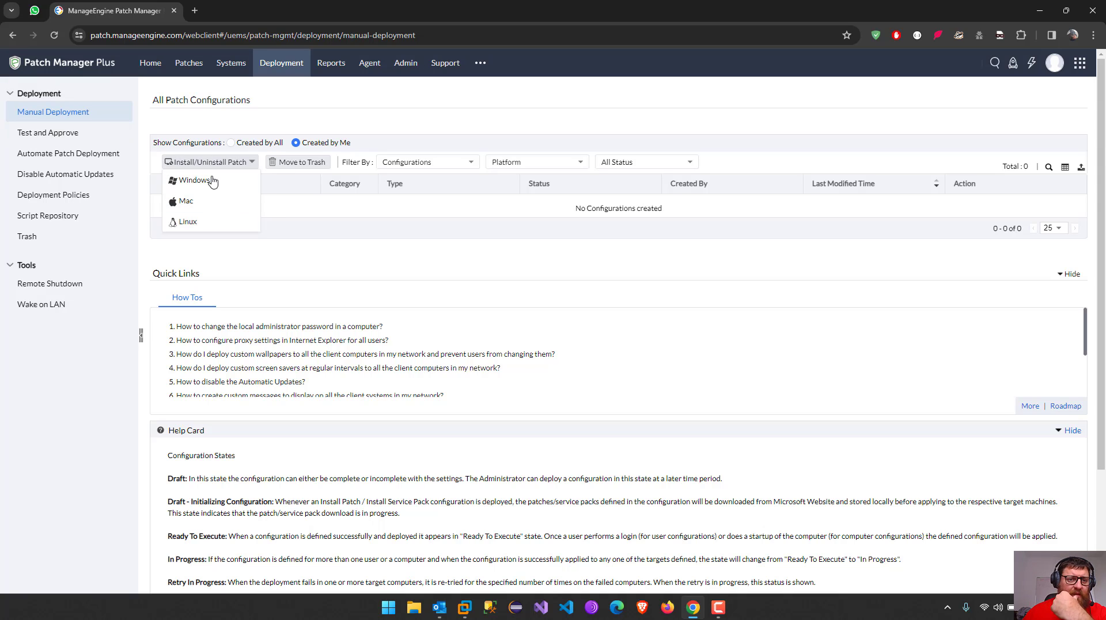
click(213, 180)
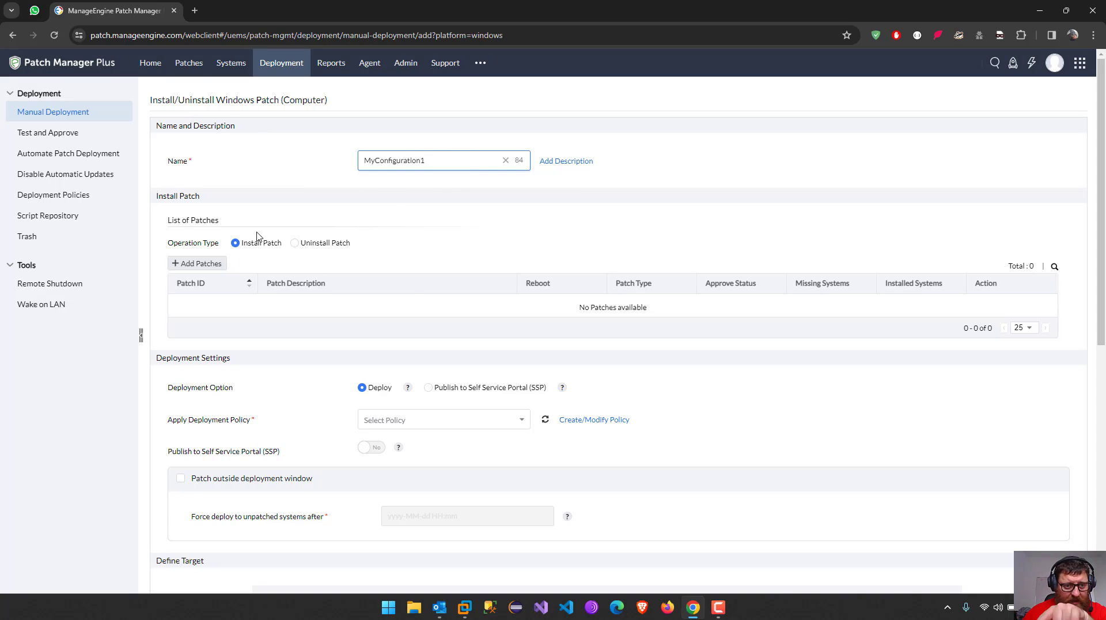
click(188, 63)
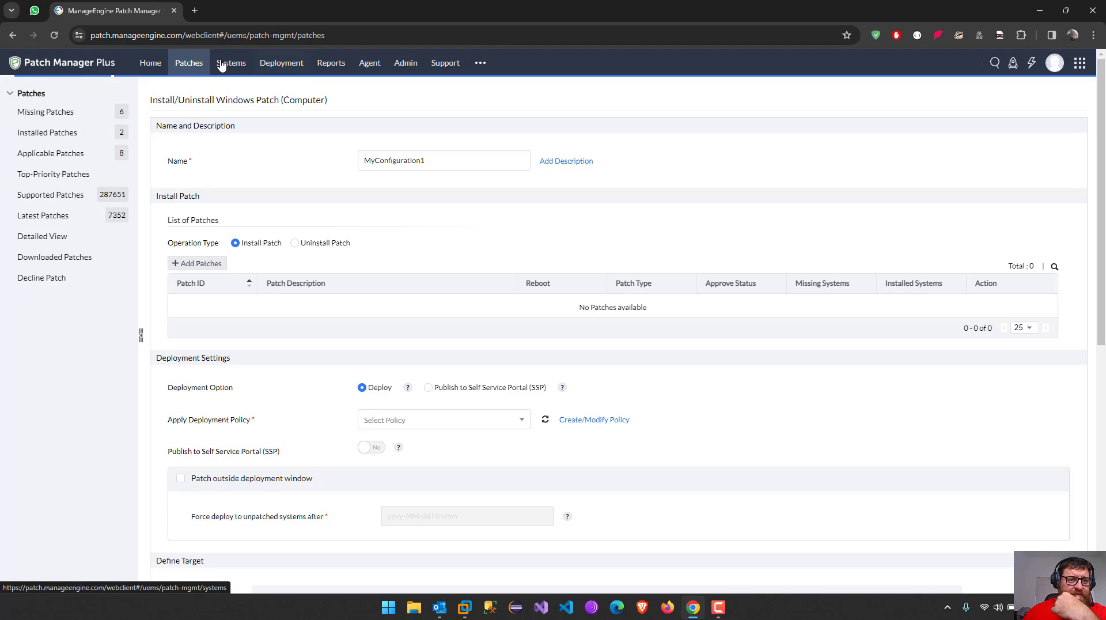
Run a Patch Scan on the Windows Server 2019 computer from Systems
click(229, 63)
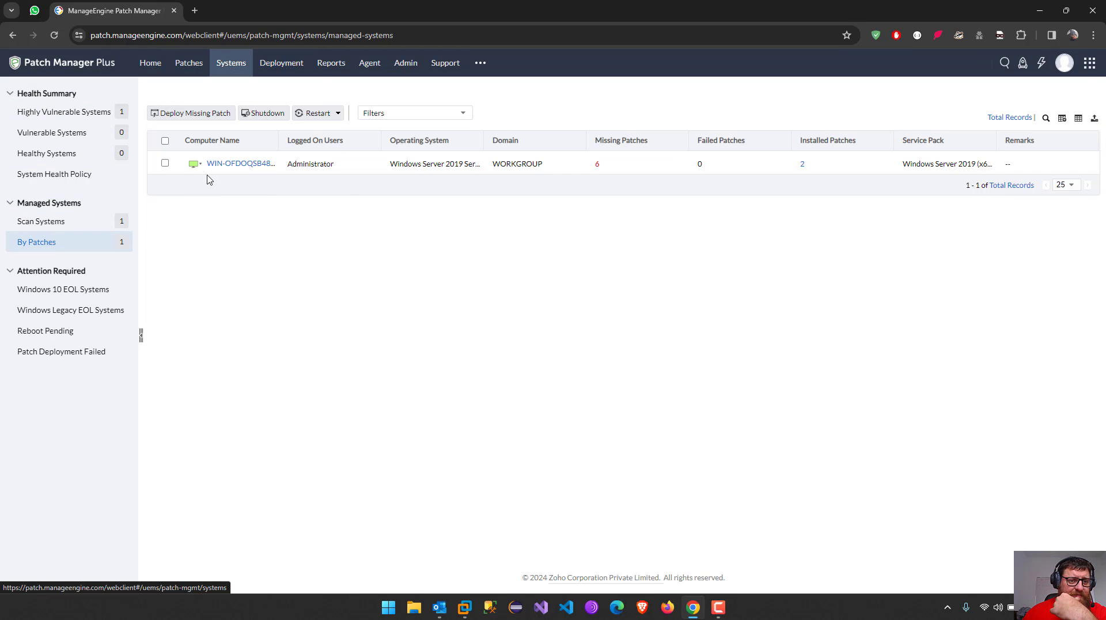
click(196, 166)
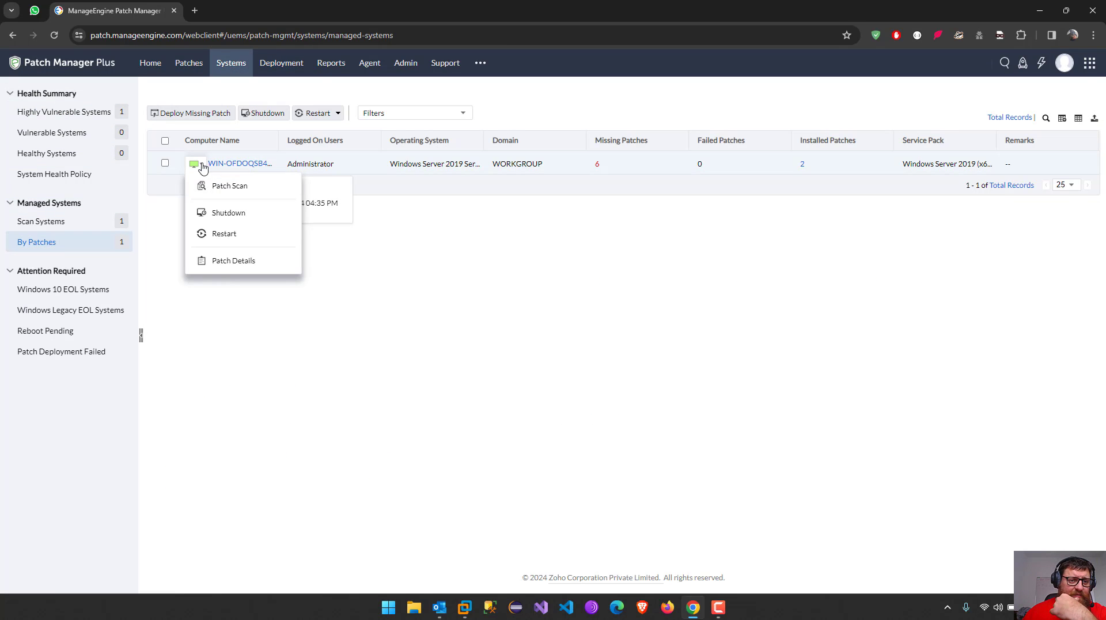
click(251, 194)
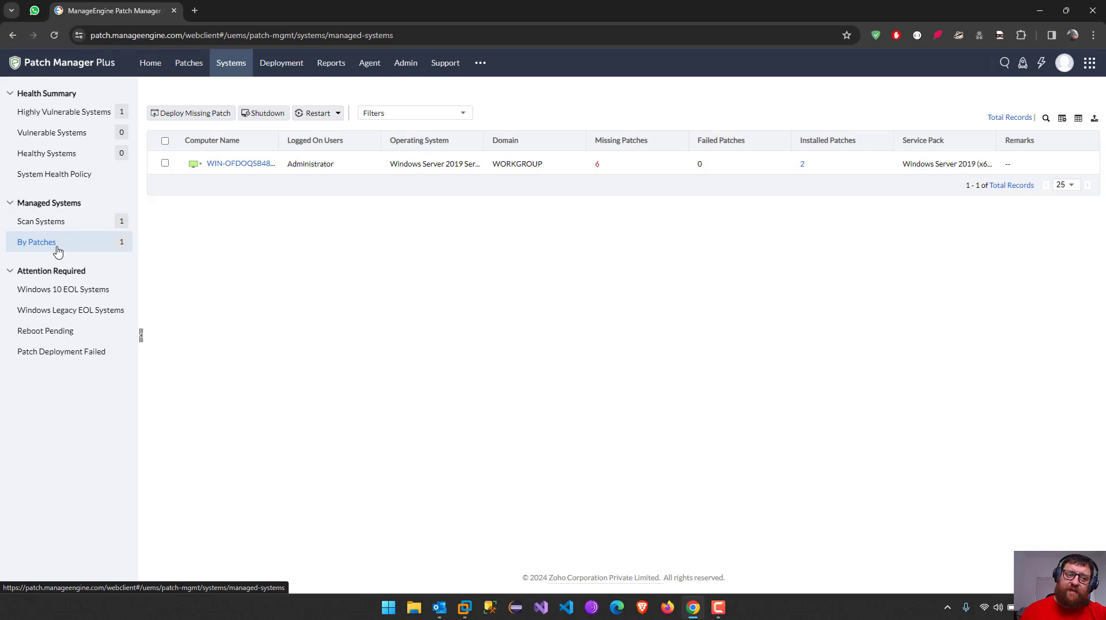
Check the Scan Systems status and the computer's summary, then open the Home dashboard
click(55, 224)
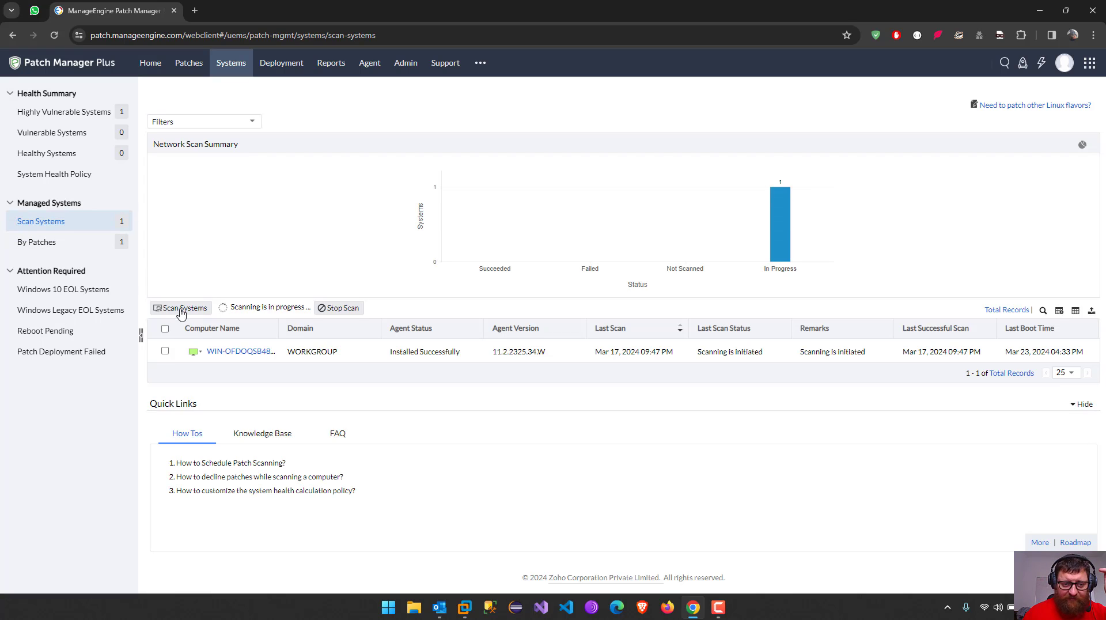
click(165, 329)
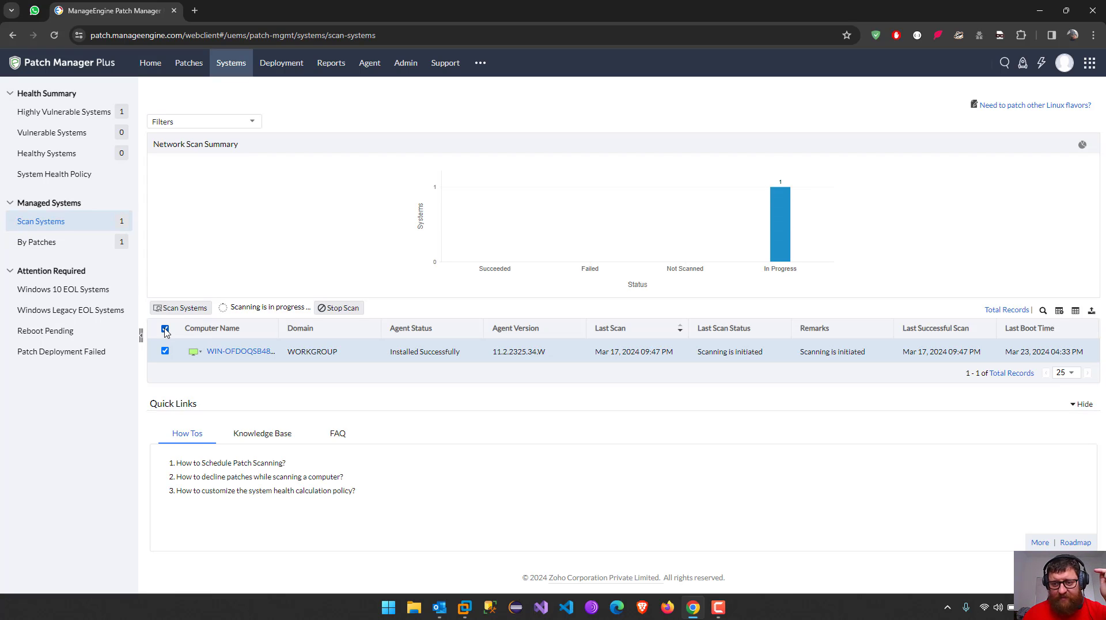
click(165, 330)
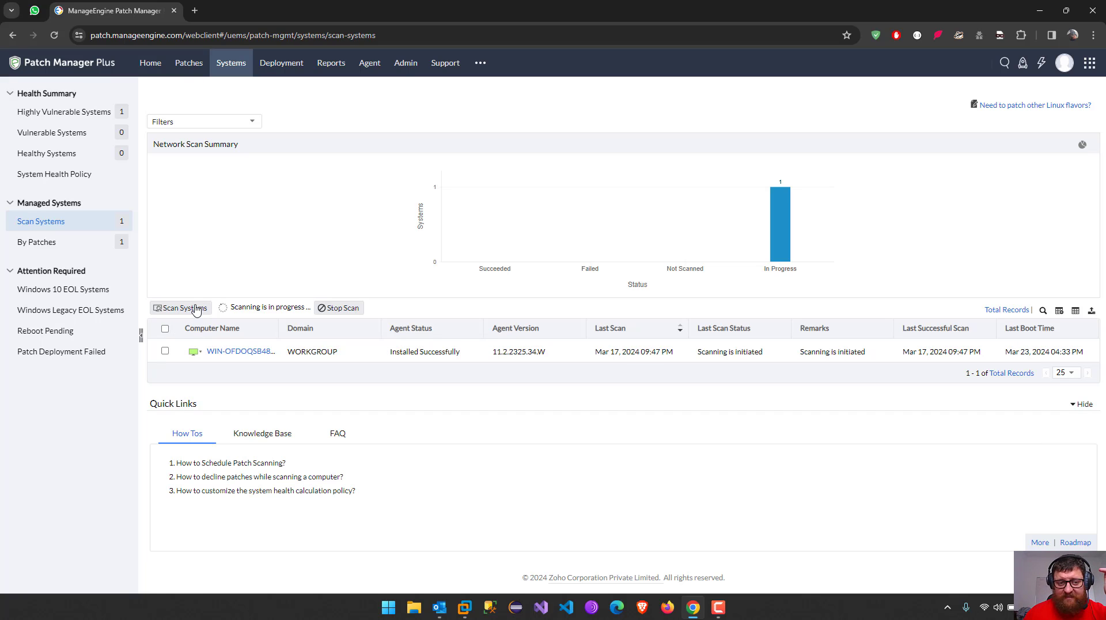
click(255, 357)
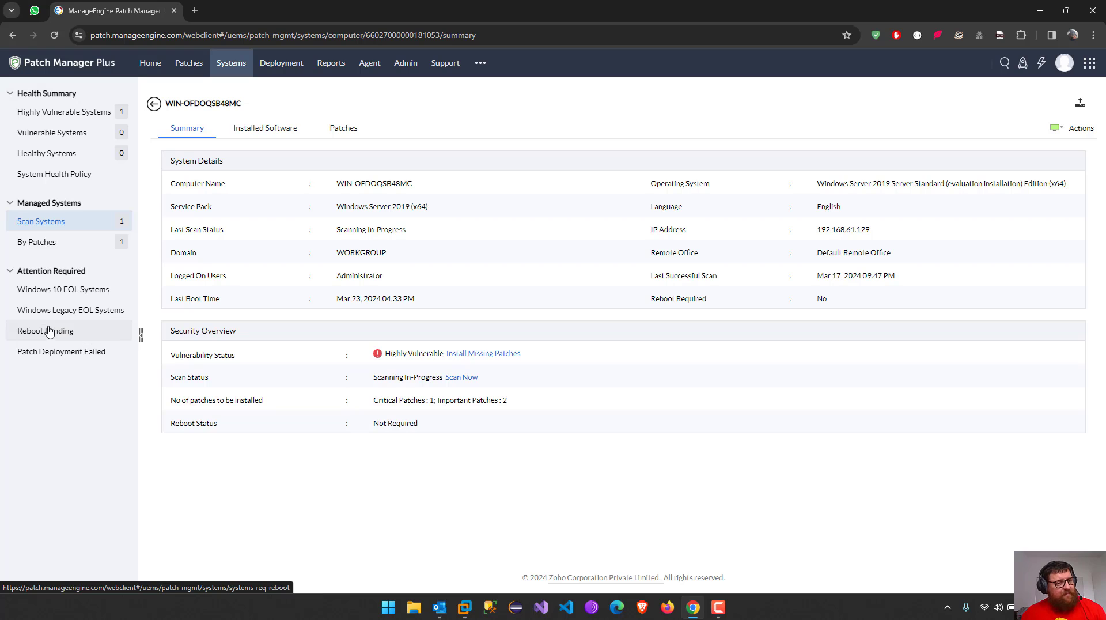
click(137, 74)
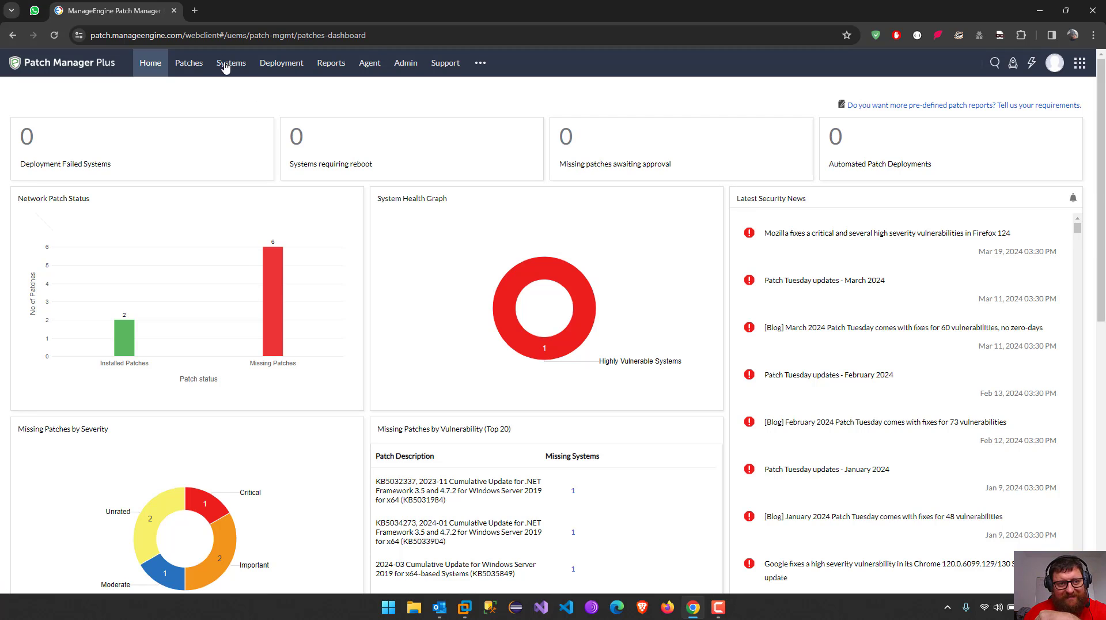
Review the six missing patches, ticking and unticking the Malicious Software Removal Tool row
click(200, 67)
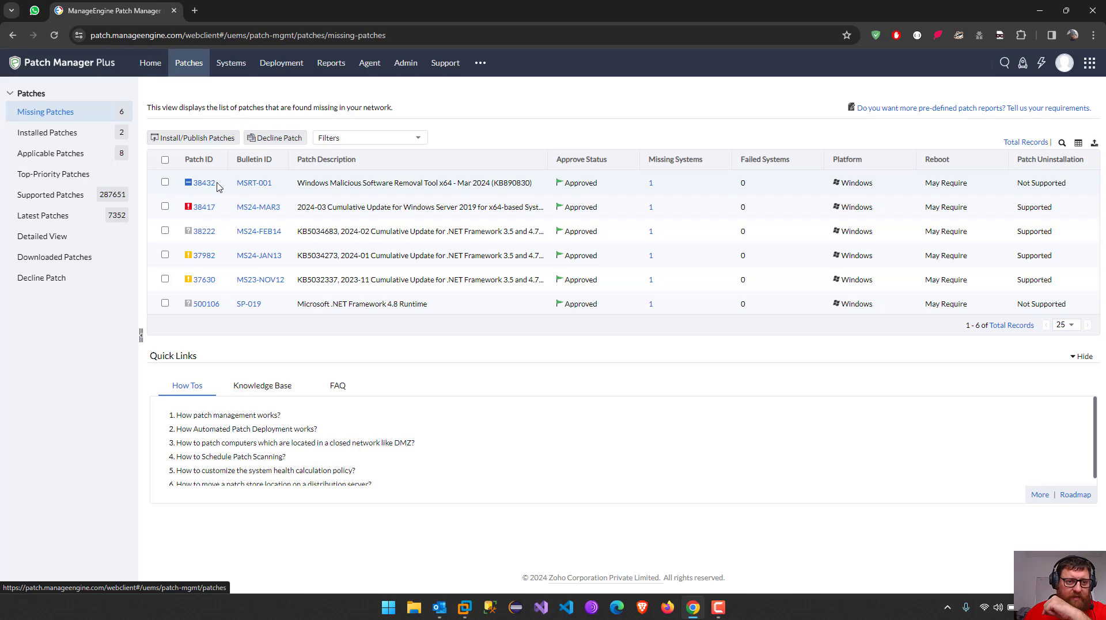
click(165, 183)
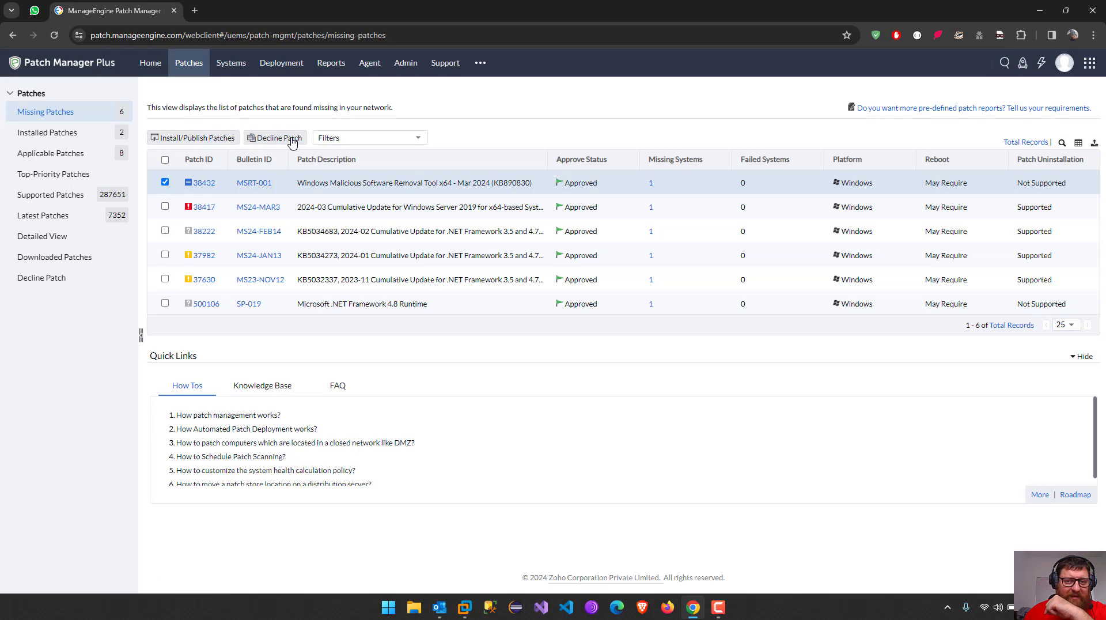
click(165, 183)
Open the Windows Server computer's details from Systems, then go back to the list
click(232, 64)
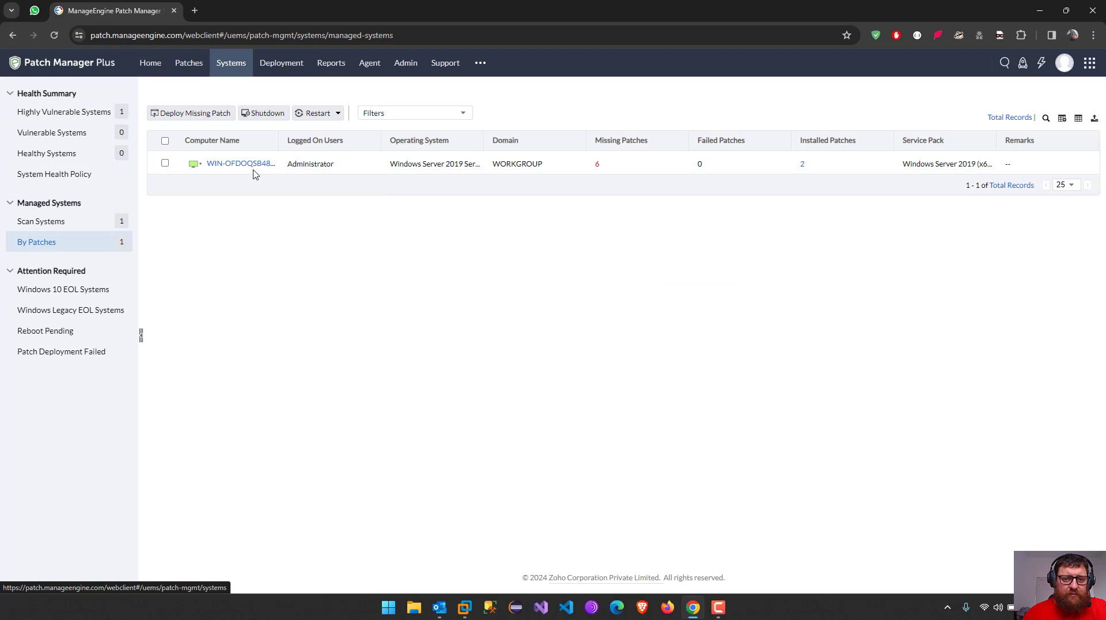
click(247, 165)
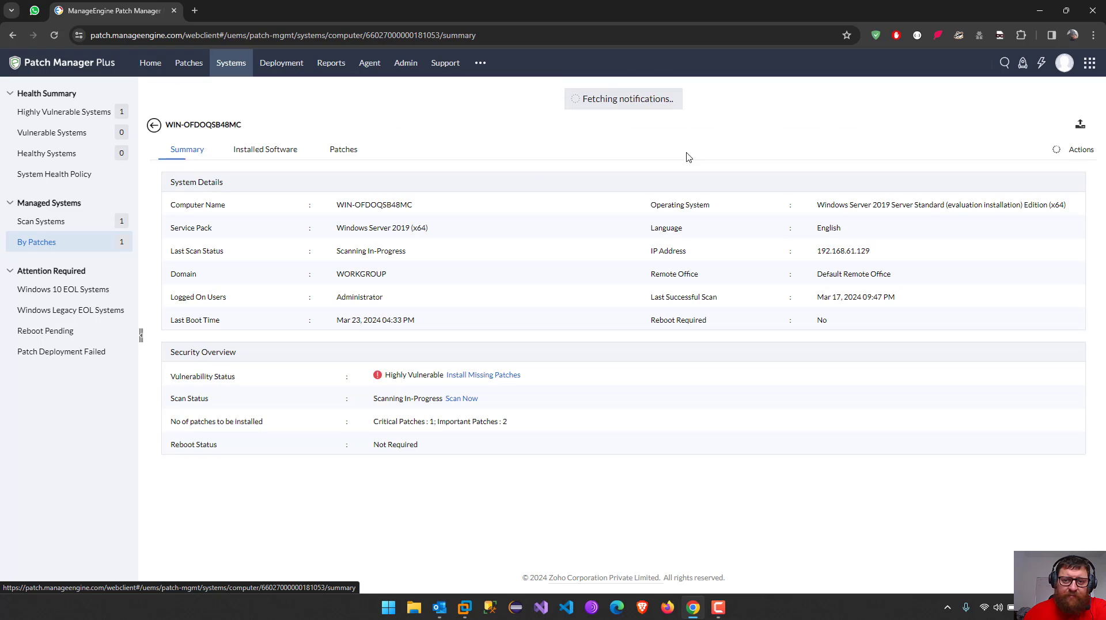
click(13, 35)
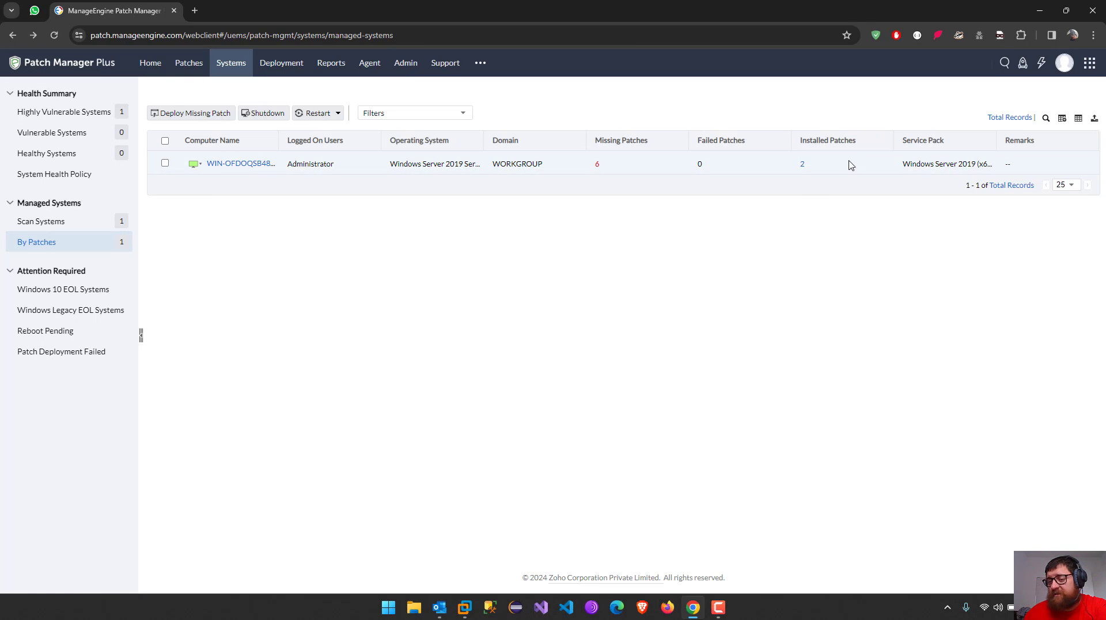
Select the computer's six missing patches and start an install configuration named WindowsServer2019
click(600, 166)
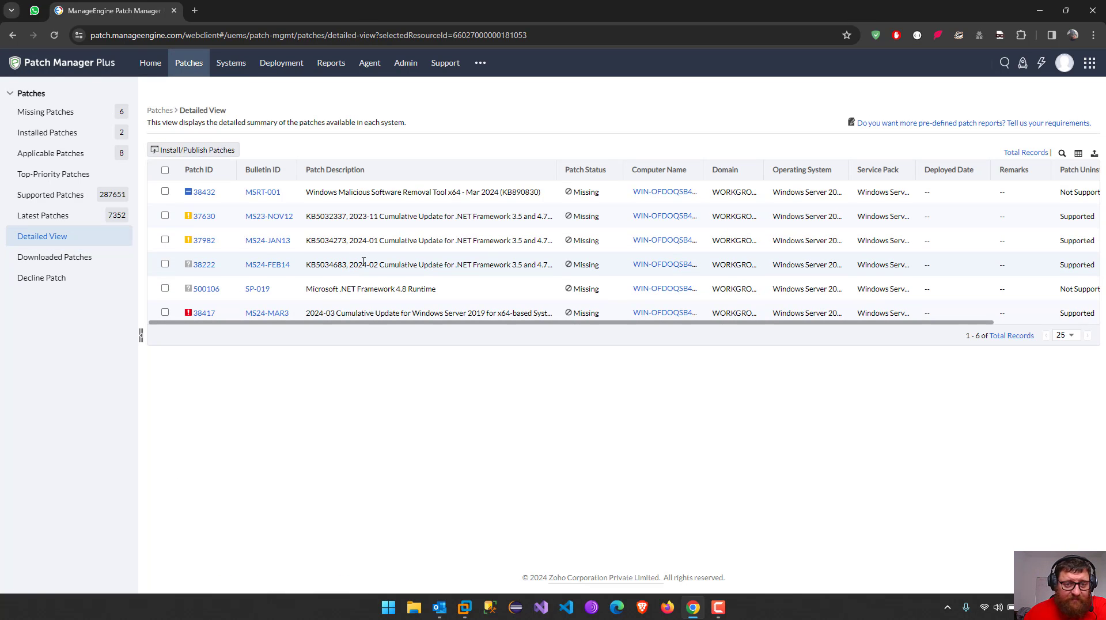
click(164, 169)
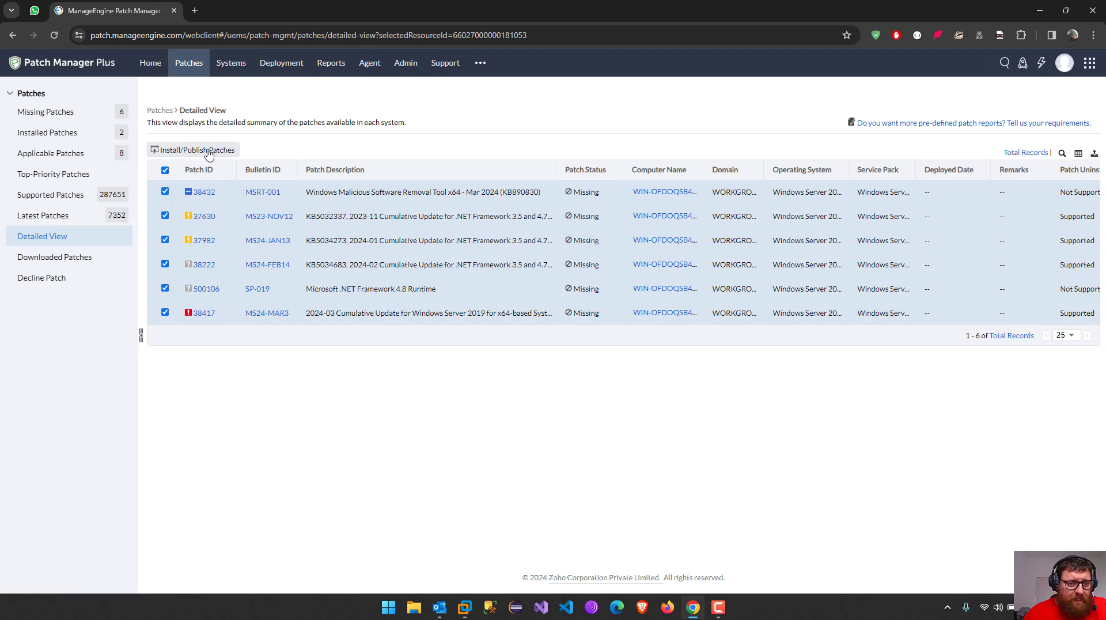
click(203, 151)
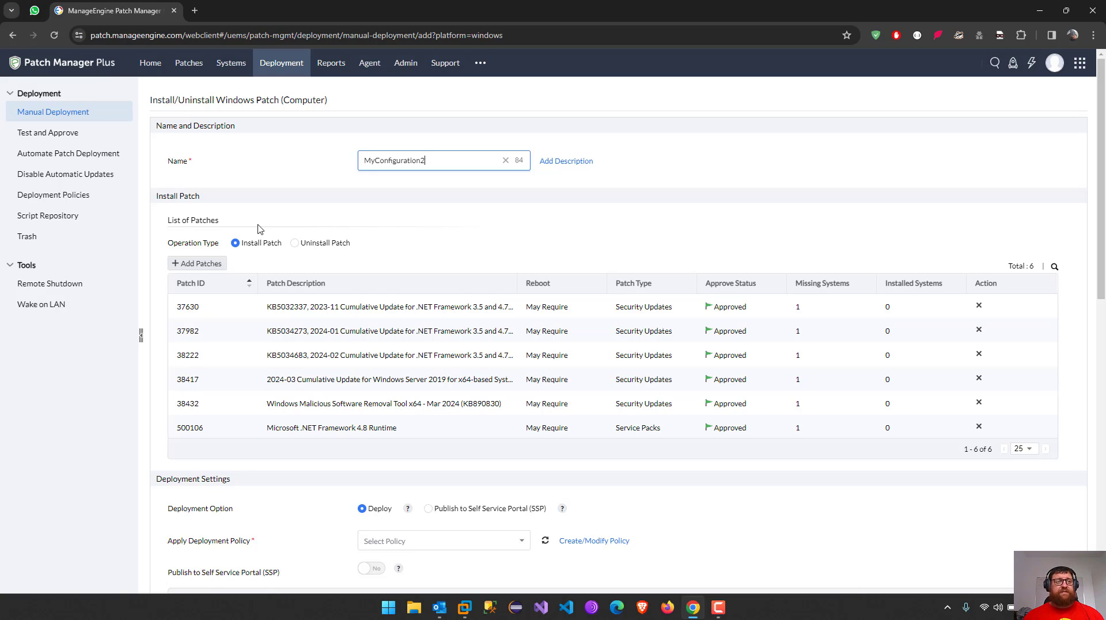
drag(429, 154, 344, 151)
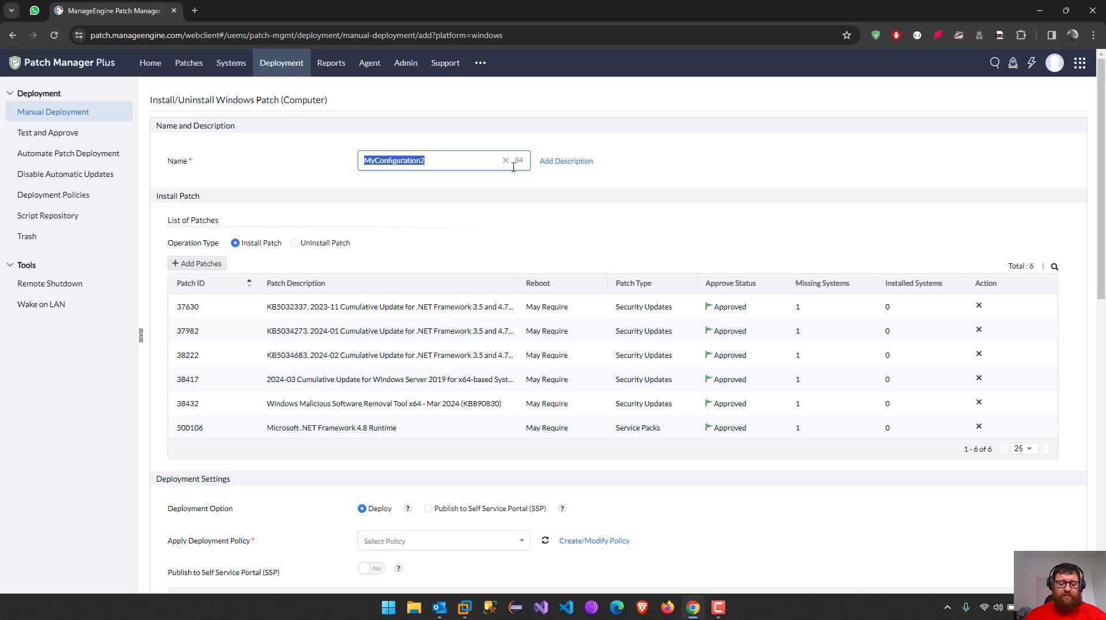
text(WindowsServer2019)
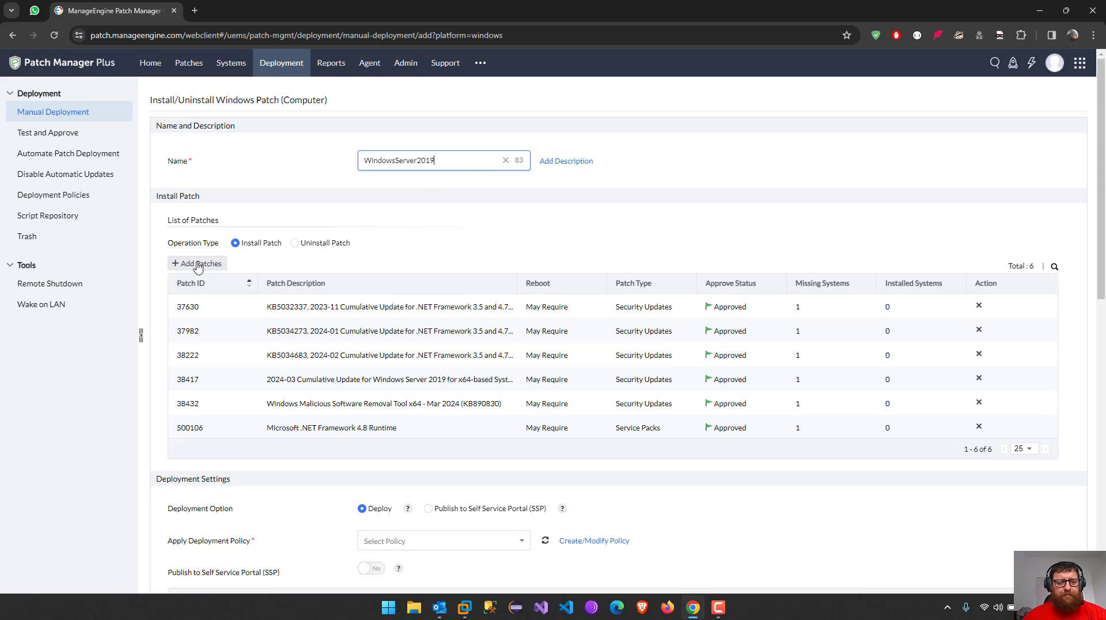
Remove patches 37630, 37982, 500106 and 38432 from the deployment's patch list
click(979, 308)
click(979, 305)
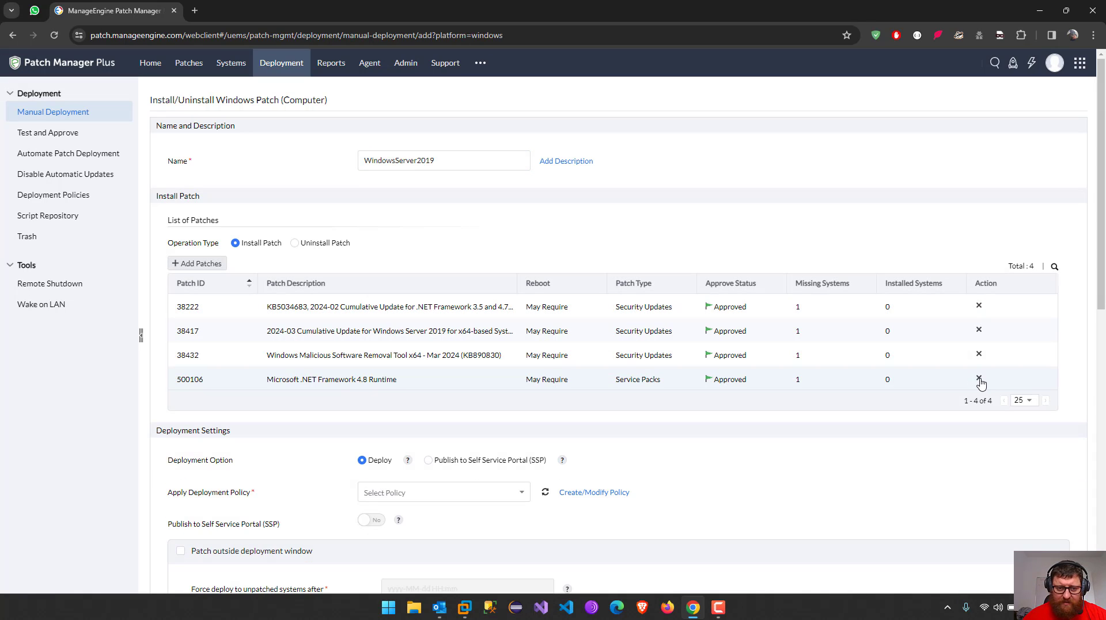
click(979, 379)
click(981, 356)
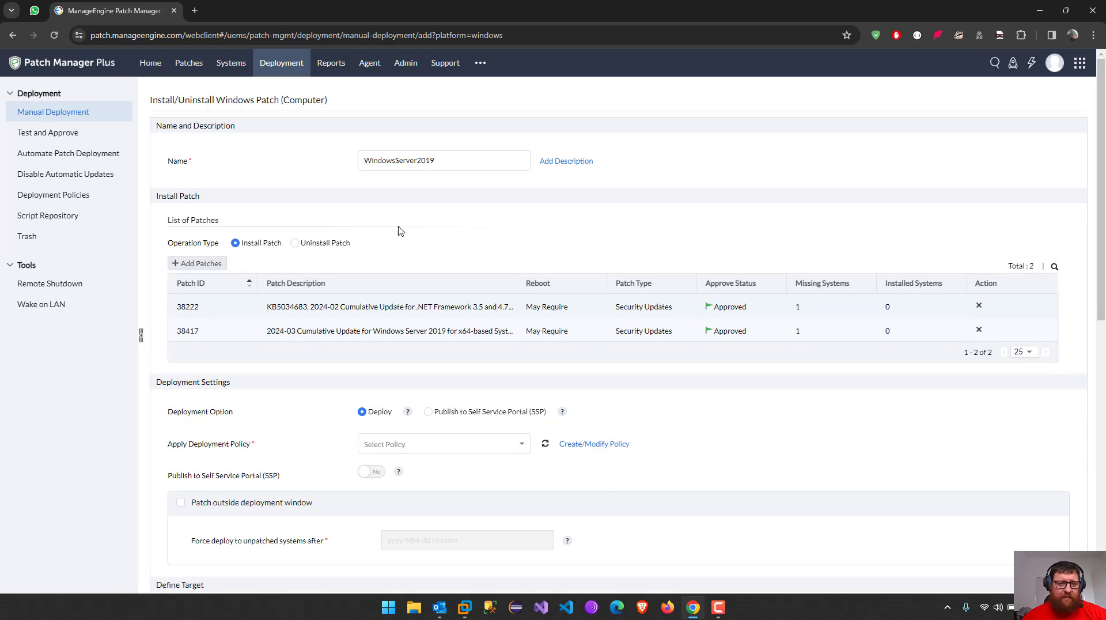
Scroll to Deployment Settings and browse the Apply Deployment Policy dropdown's policies
scroll(333, 356, down, 4)
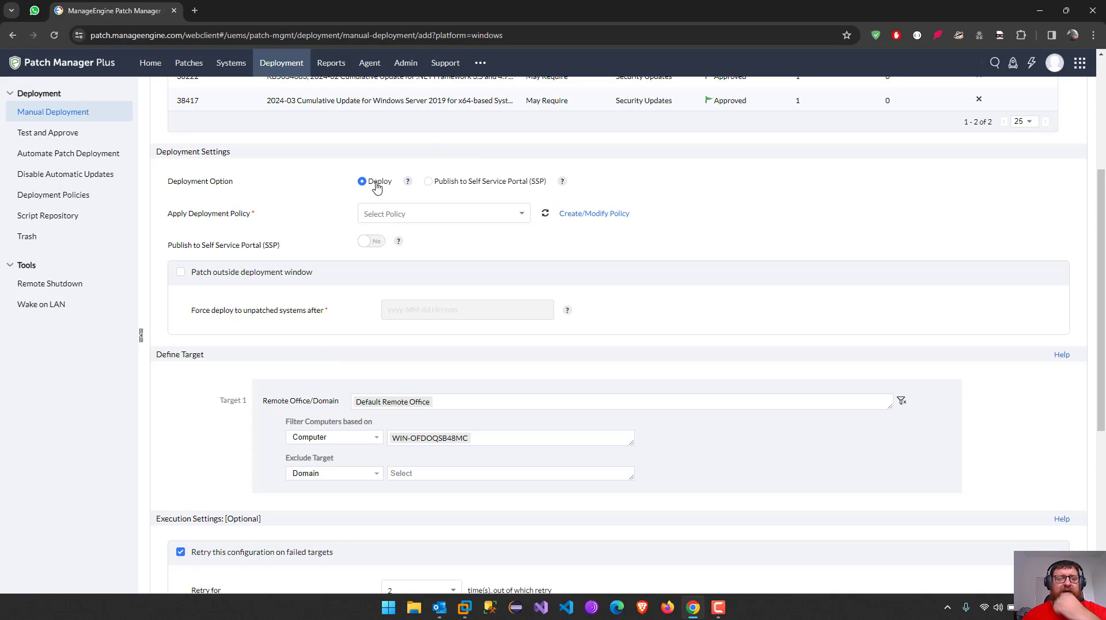
click(436, 214)
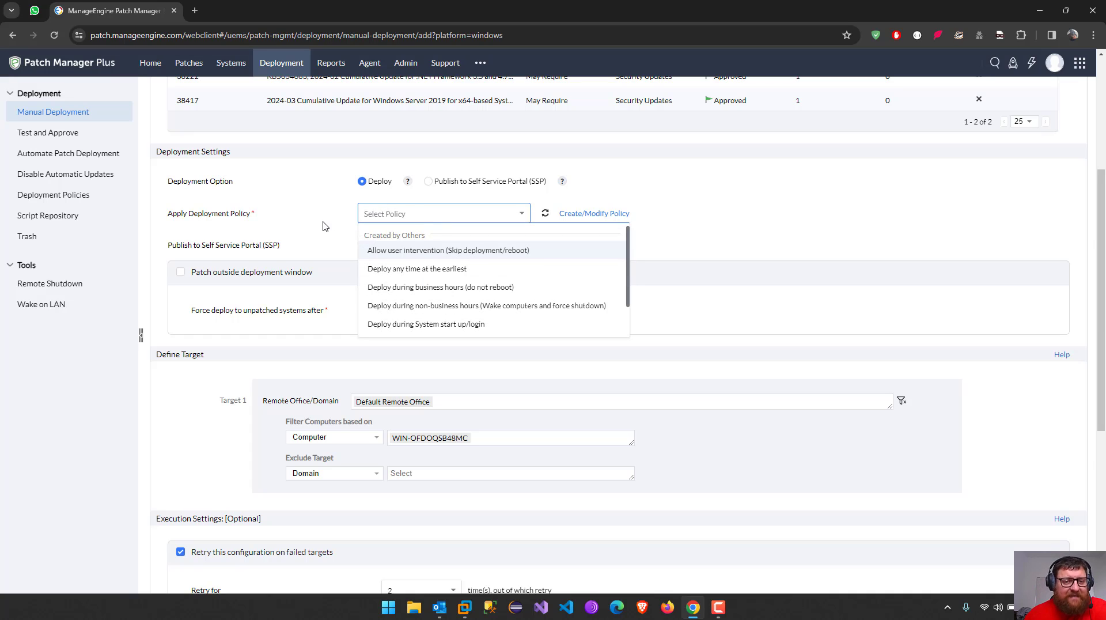
scroll(484, 262, down, 1)
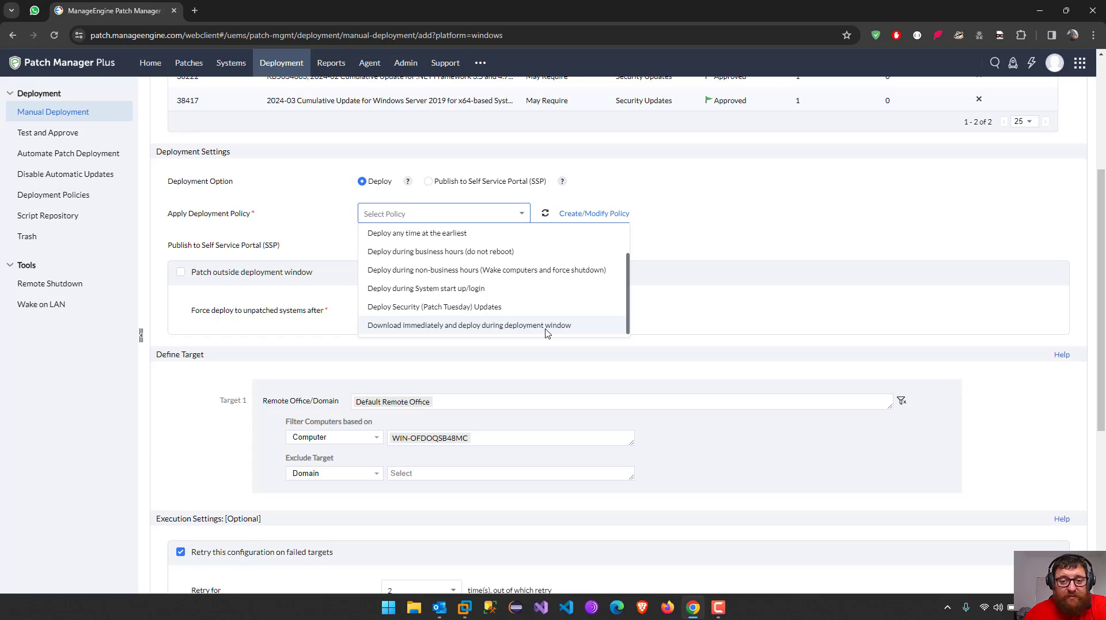
scroll(547, 327, up, 2)
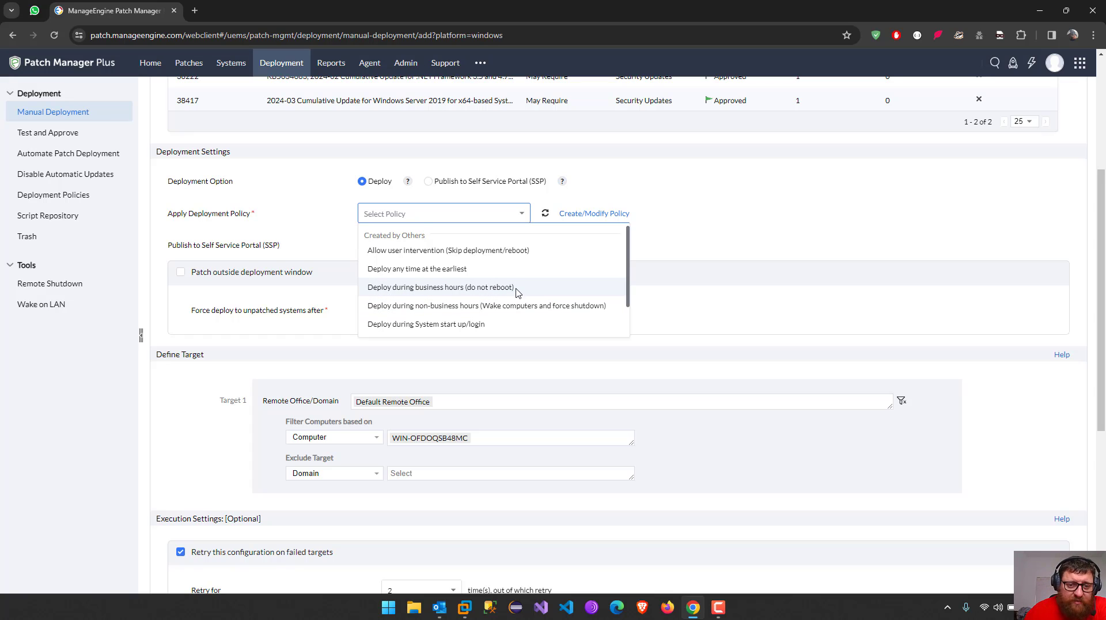
Choose 'Deploy any time at the earliest' as the WindowsServer2019 deployment policy
scroll(517, 292, down, 1)
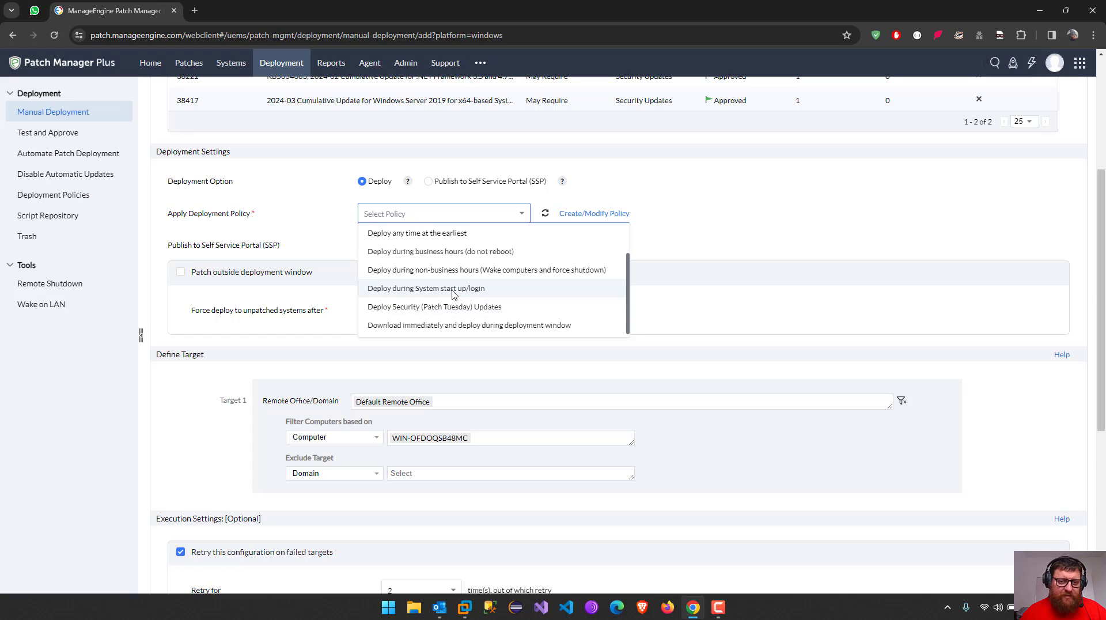
scroll(500, 292, down, 2)
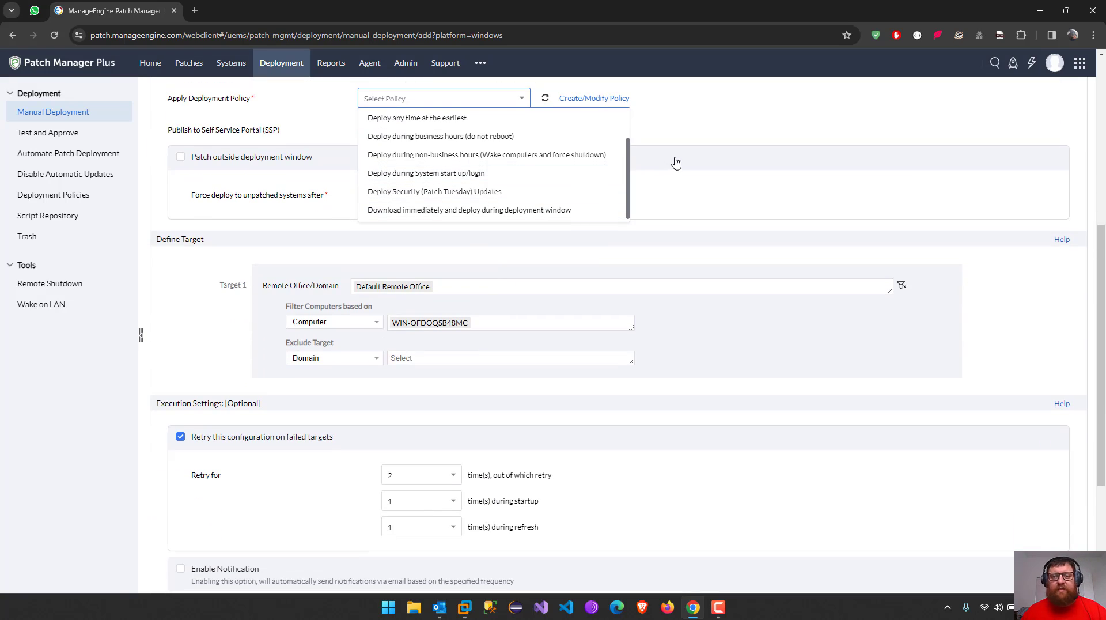
click(691, 205)
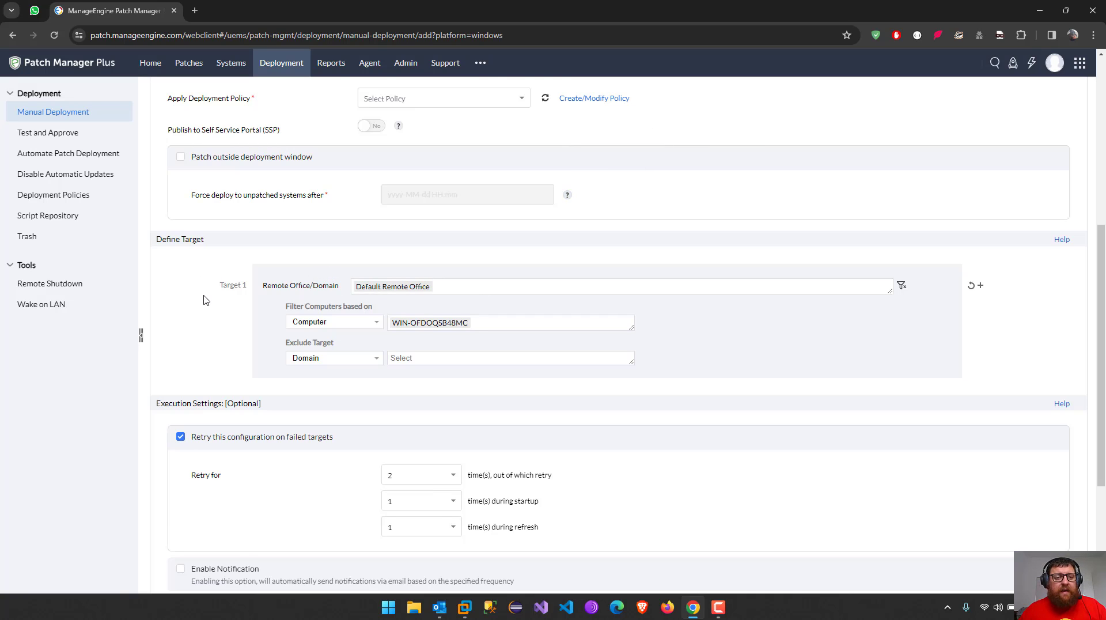
scroll(204, 299, up, 2)
click(397, 214)
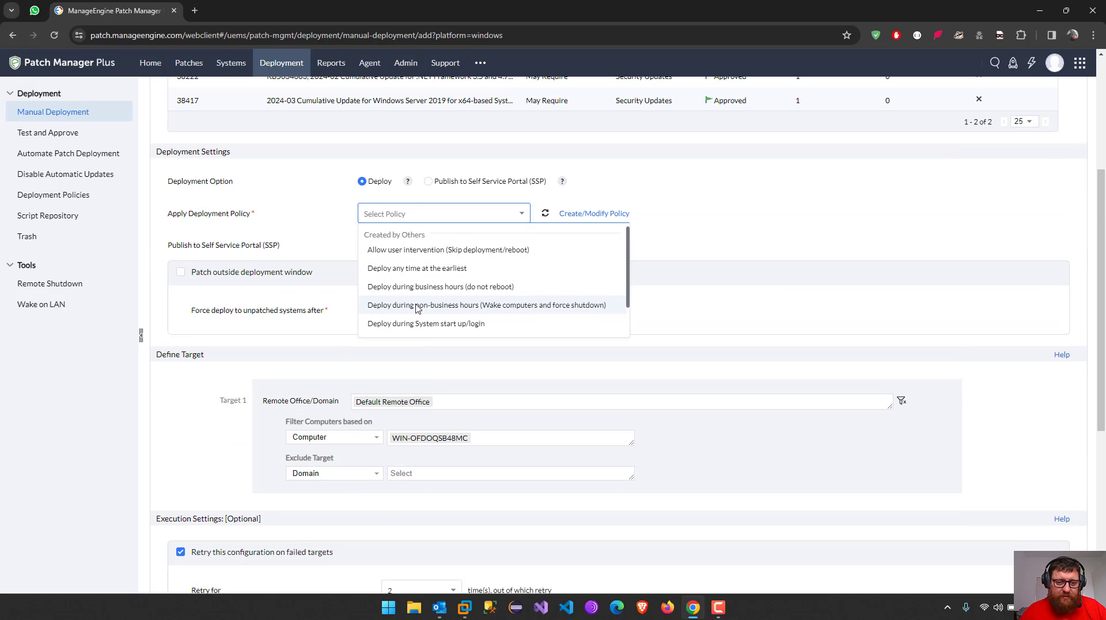
scroll(418, 308, down, 1)
scroll(429, 291, up, 1)
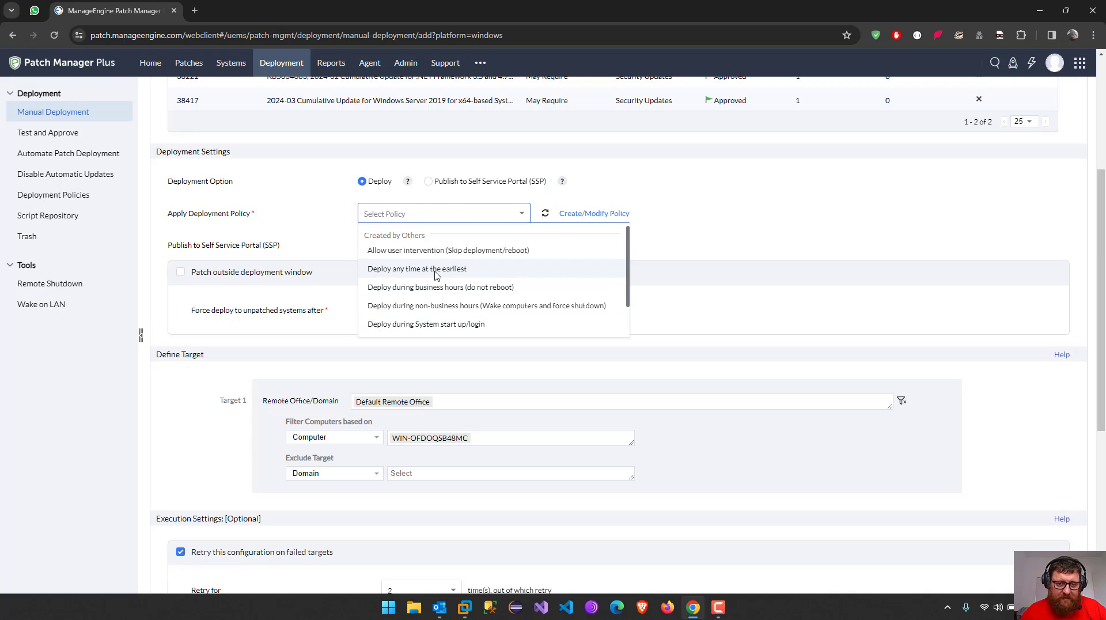
click(437, 271)
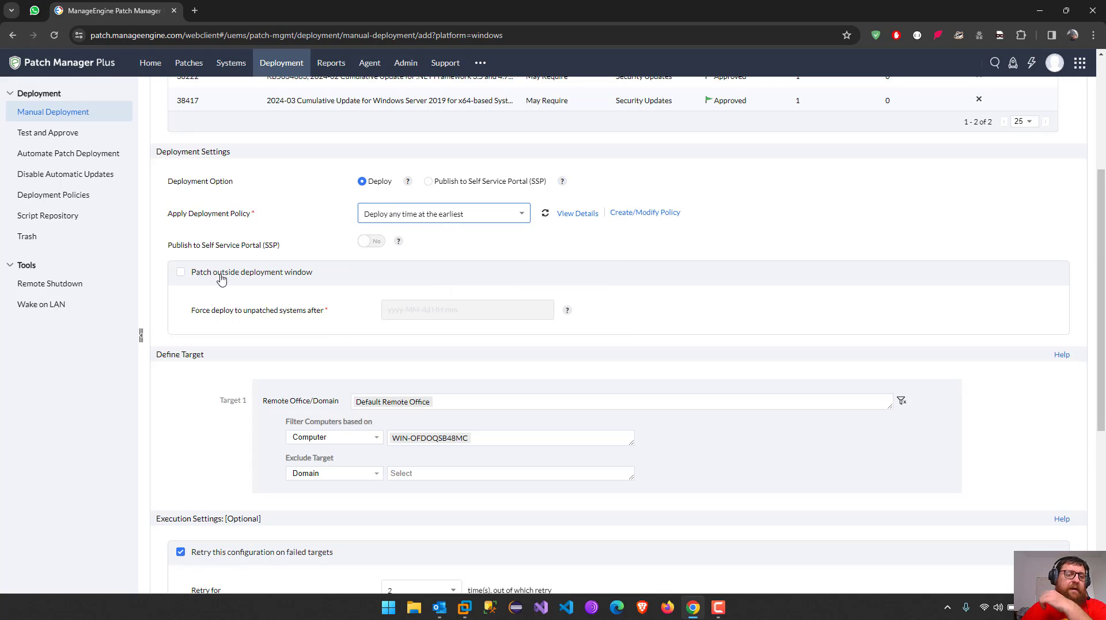
click(269, 275)
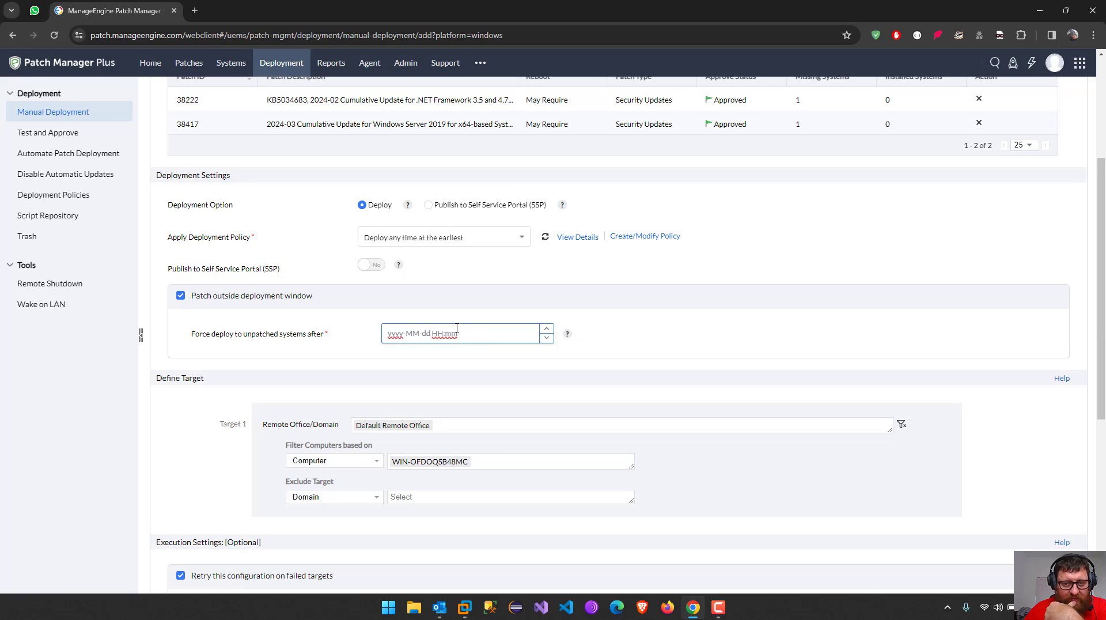
scroll(463, 322, down, 3)
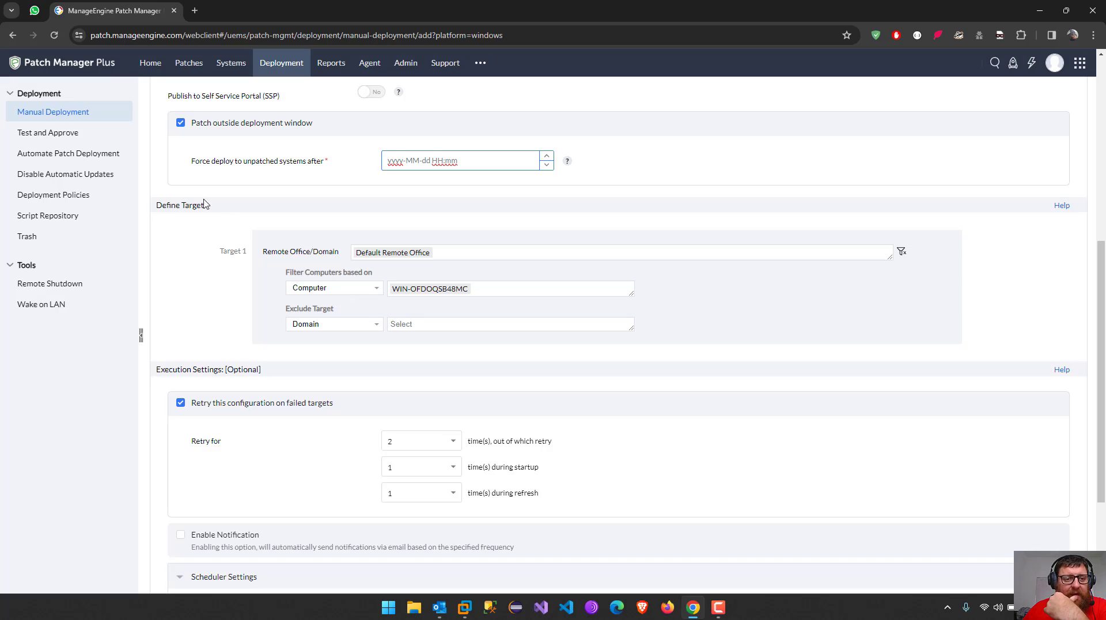
click(228, 128)
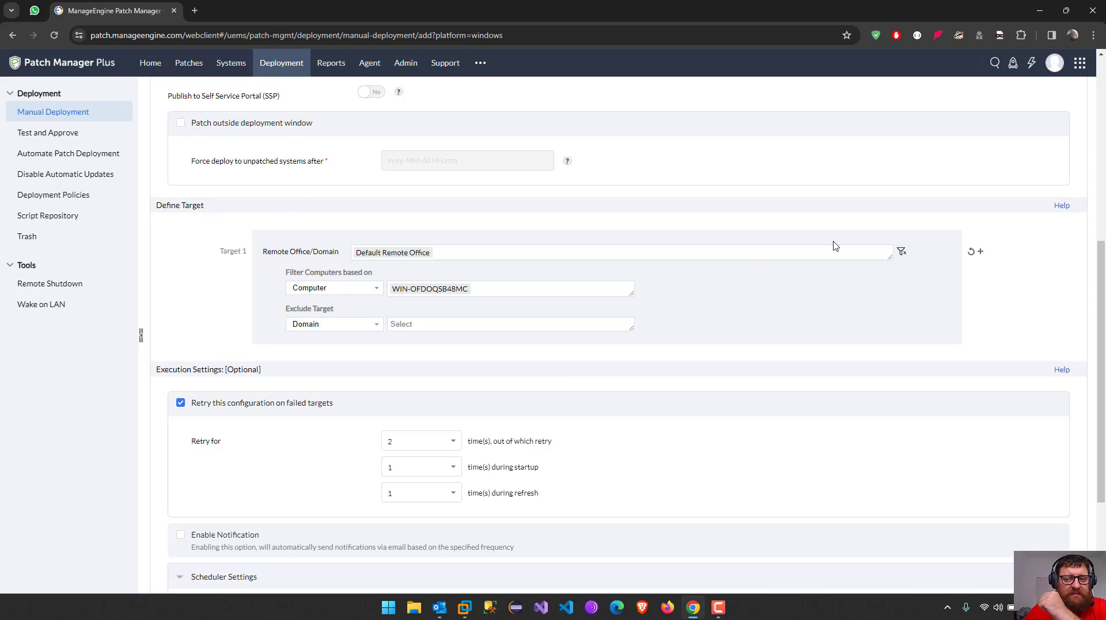
click(502, 286)
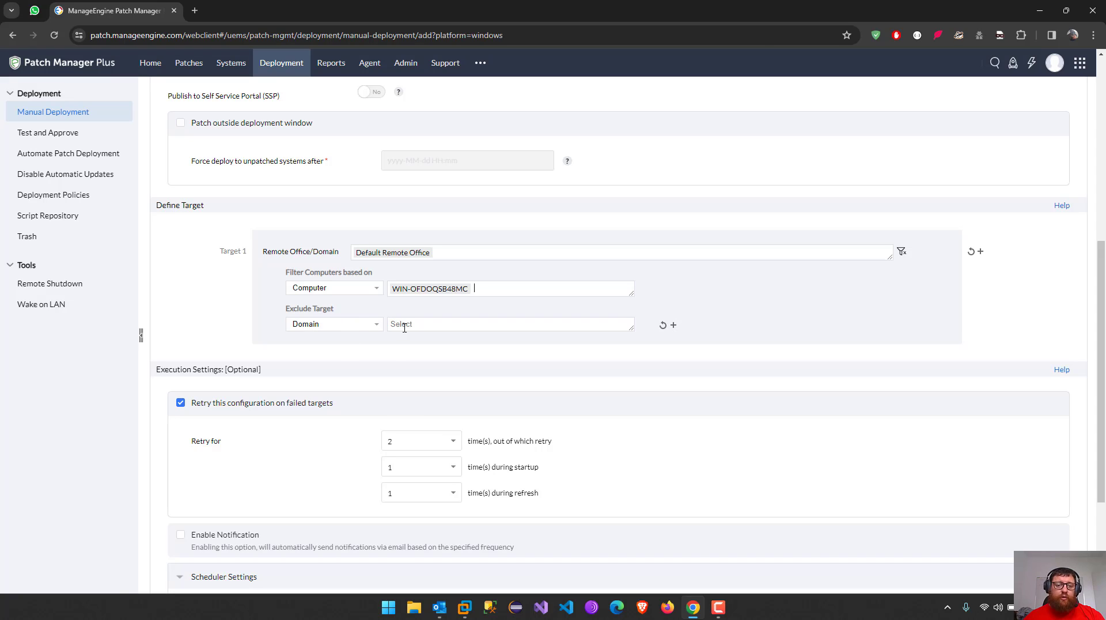
click(371, 326)
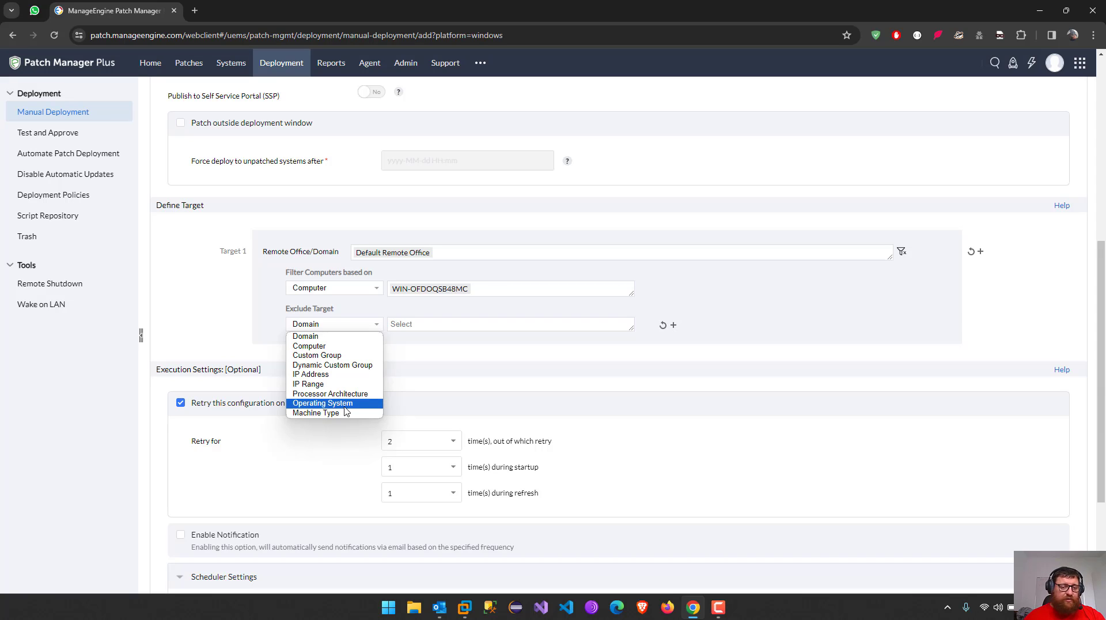
click(481, 378)
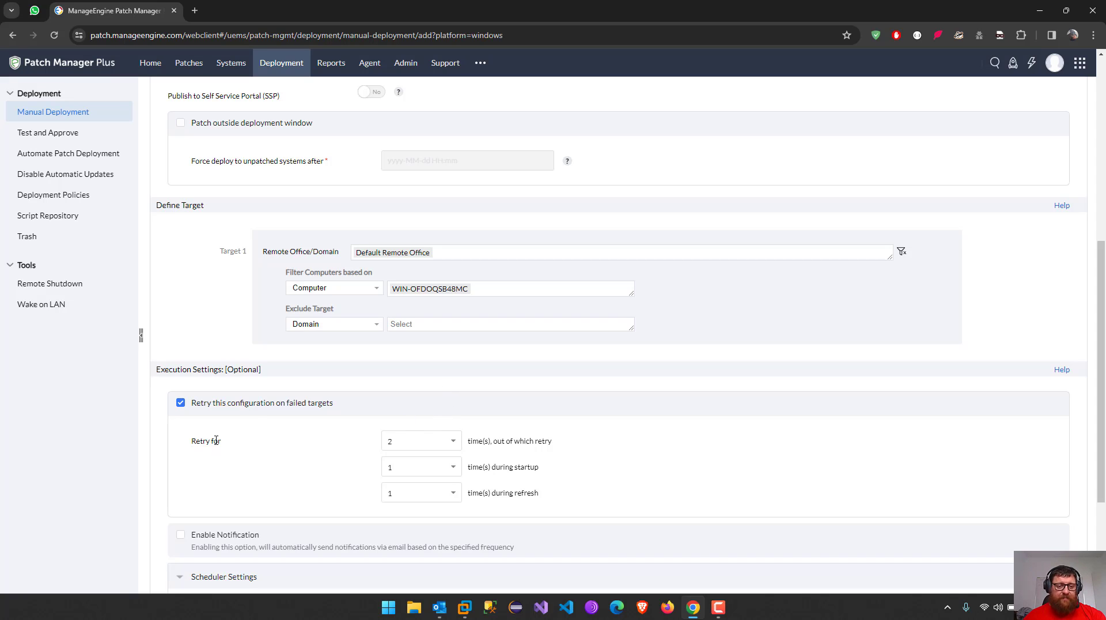
scroll(264, 400, down, 3)
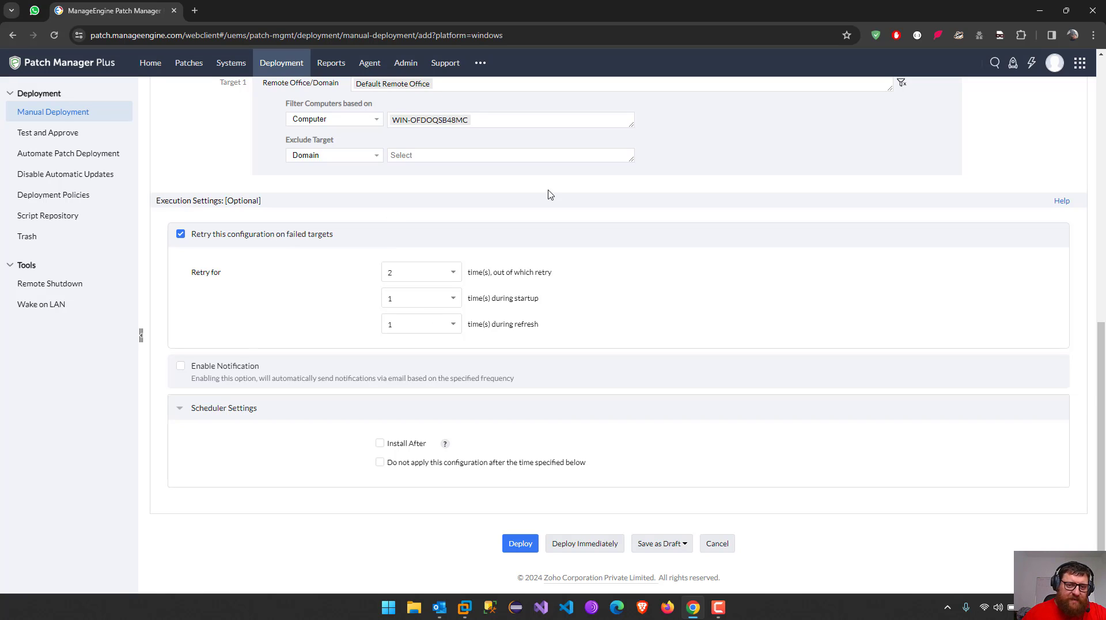
Set the retry count to 3, leaving startup and refresh retries at 1
click(444, 274)
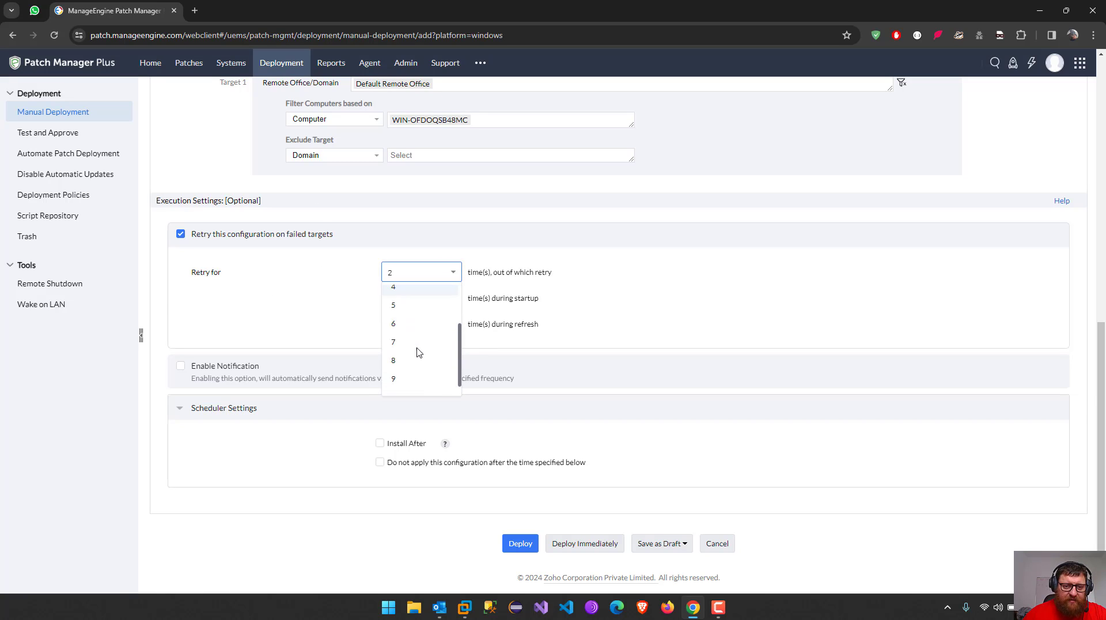
click(409, 333)
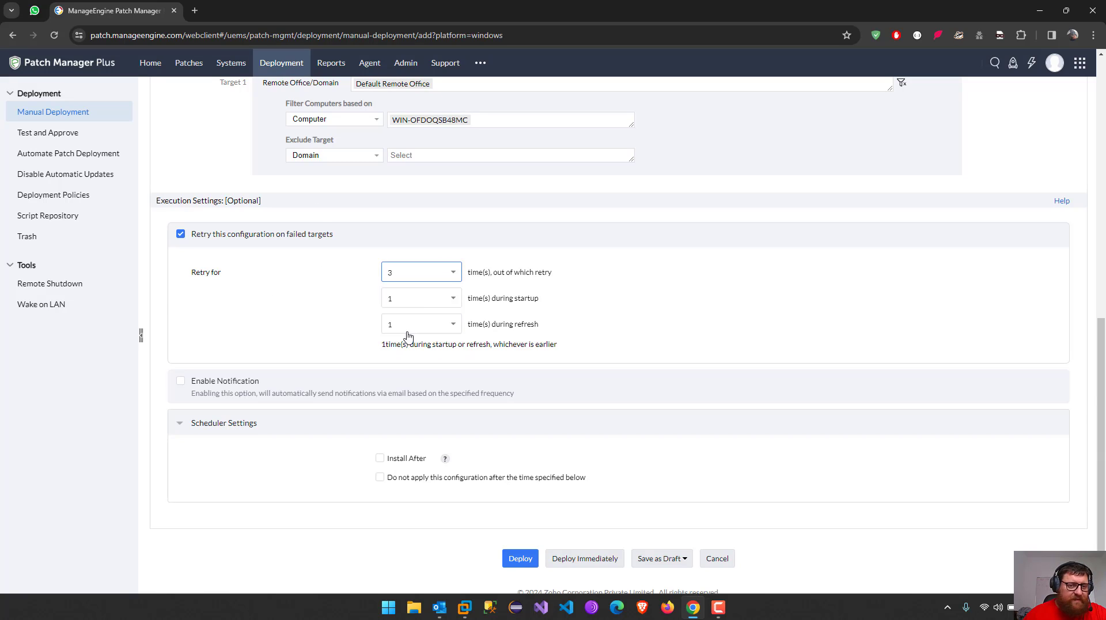
click(407, 302)
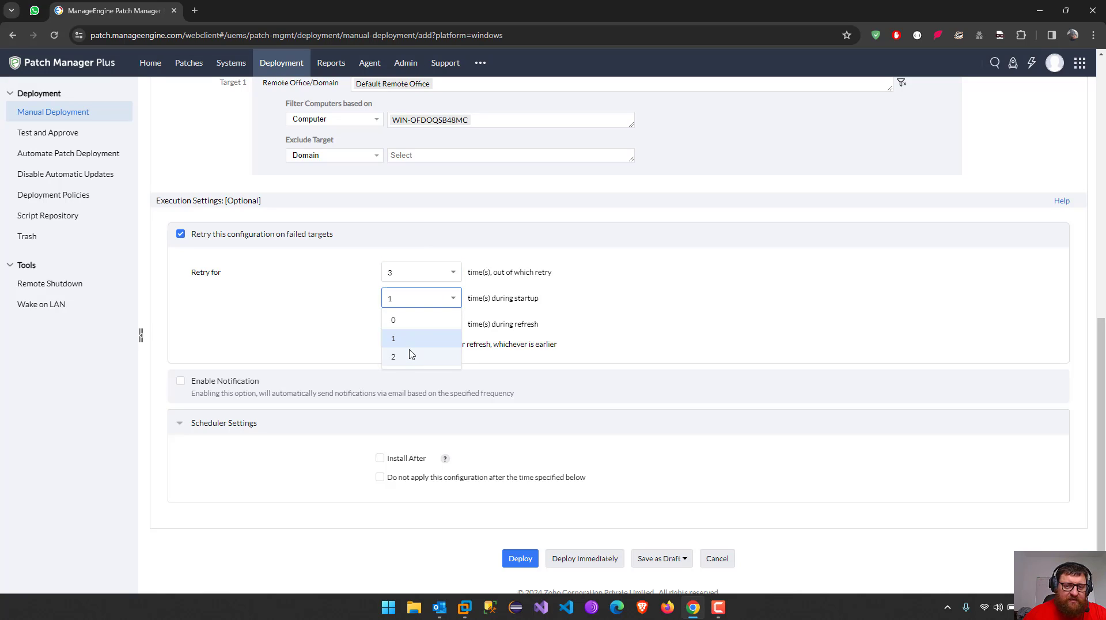
click(631, 311)
drag(480, 298, 530, 298)
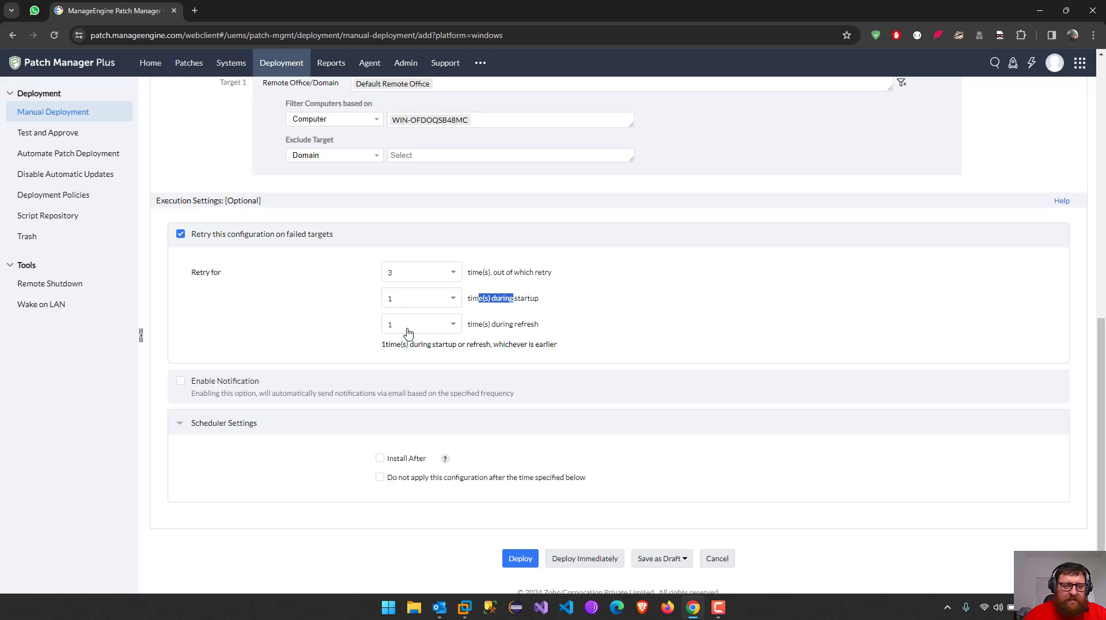
click(718, 305)
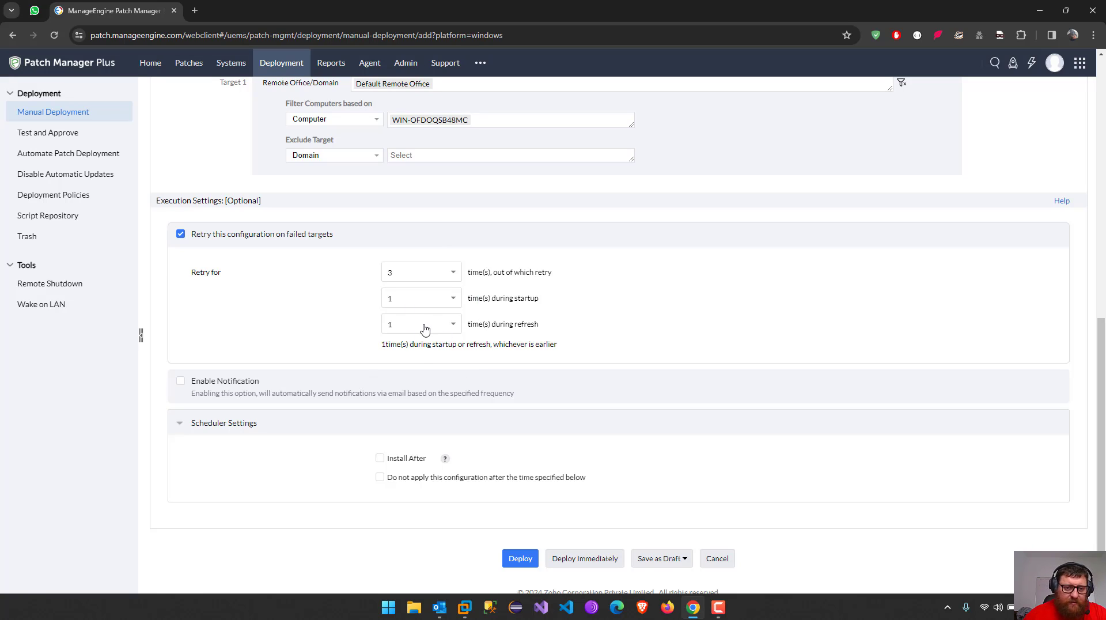
click(424, 325)
click(398, 364)
Toggle e-mail notifications and Install After on and back off, leaving no scheduled install time
scroll(230, 392, down, 1)
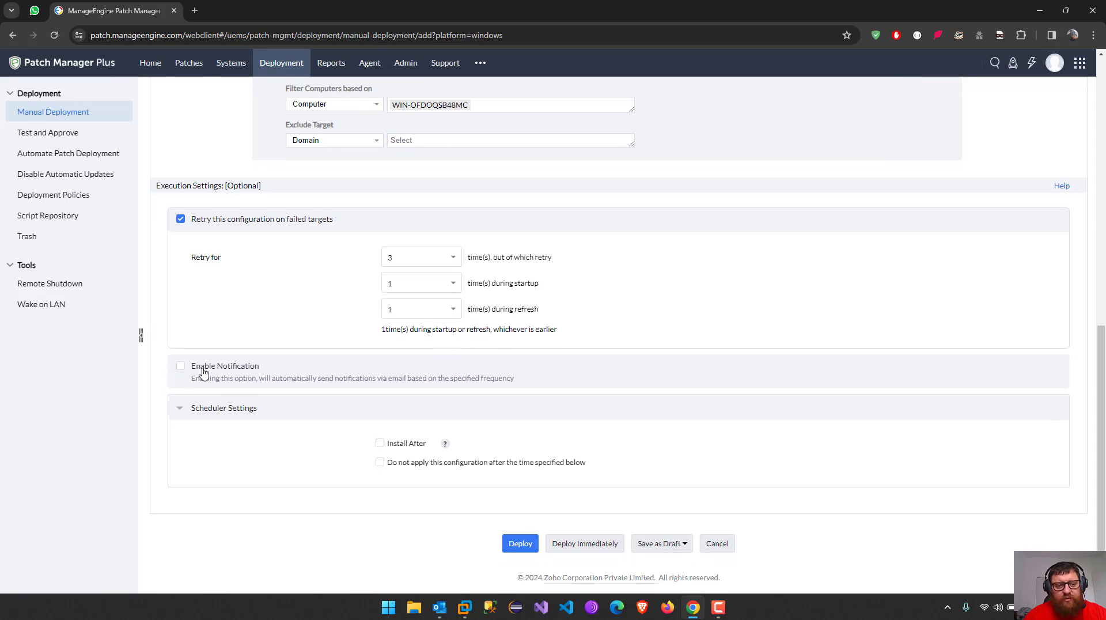
click(202, 373)
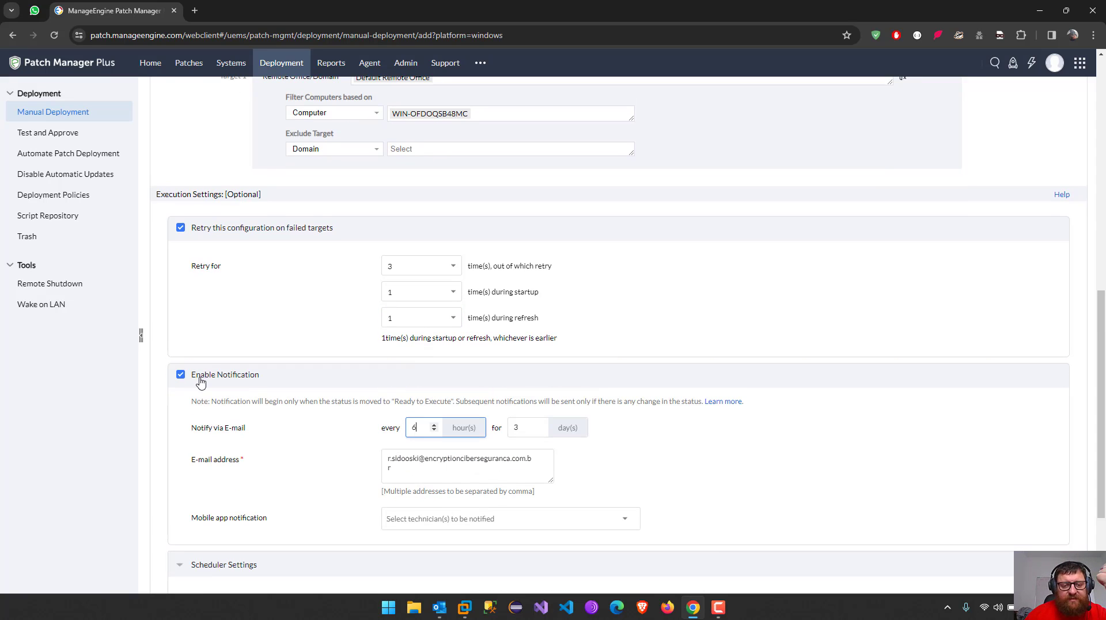
click(200, 380)
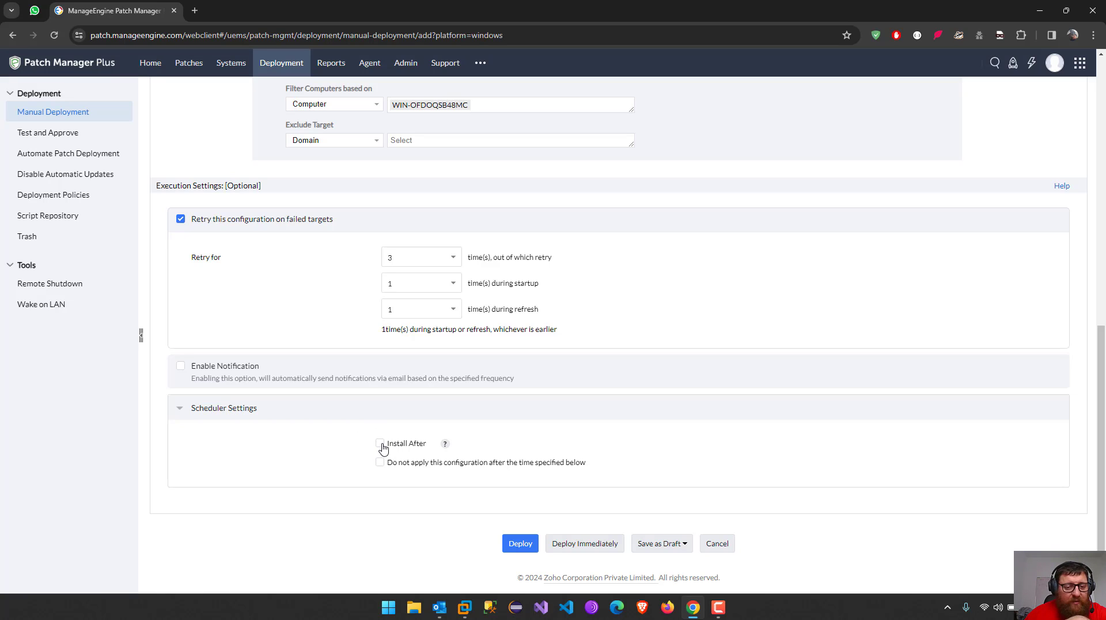
click(381, 444)
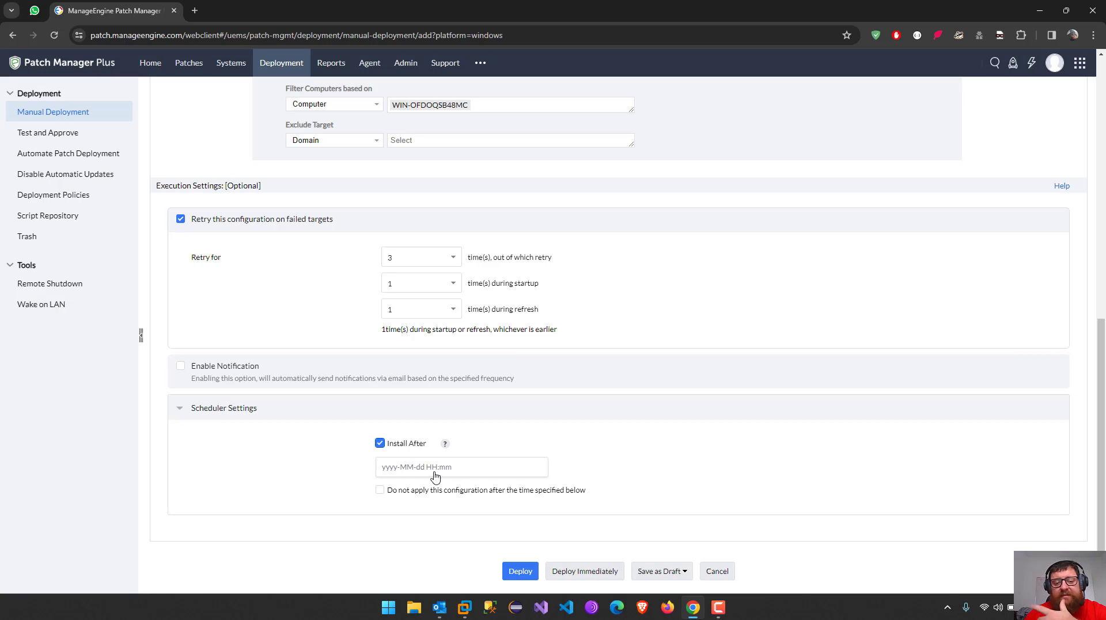
click(380, 444)
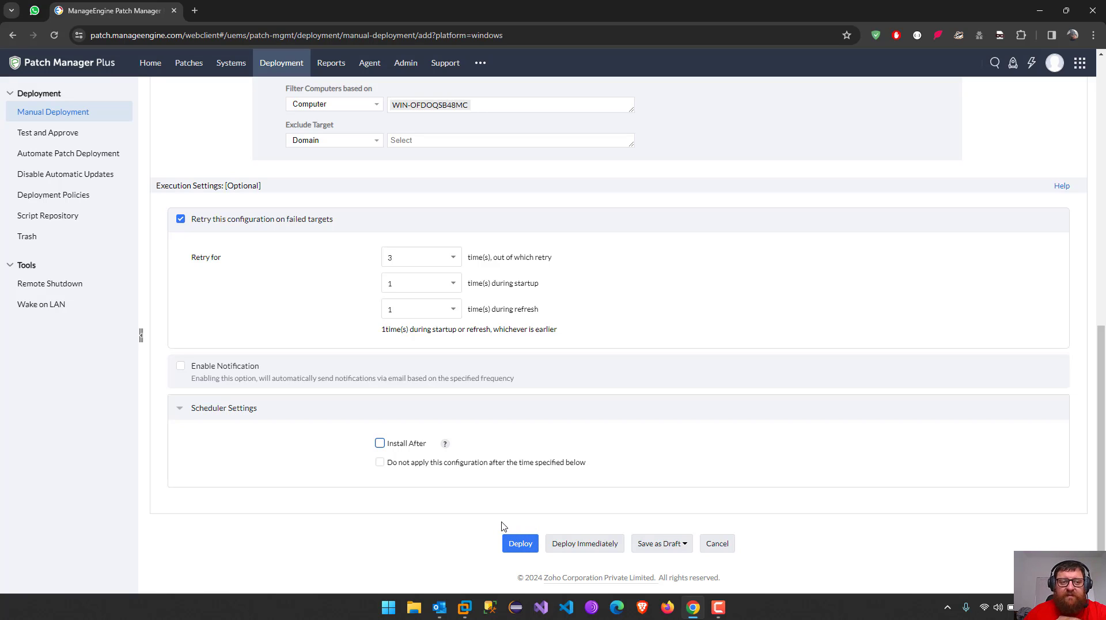
Deploy the WindowsServer2019 configuration immediately
click(584, 545)
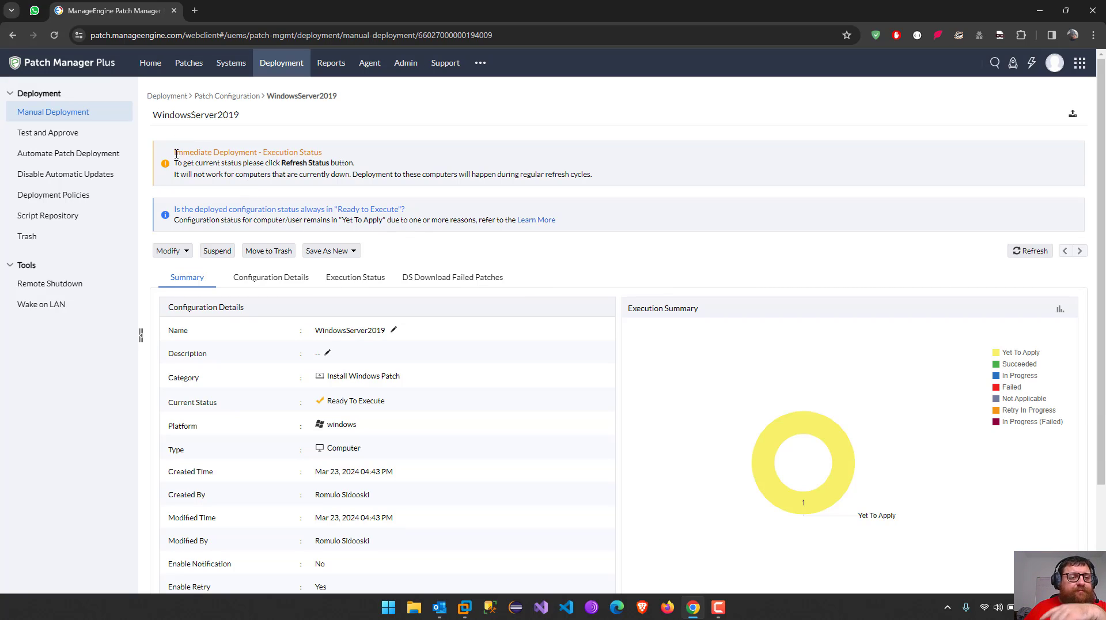
Check the Ready To Execute status and Modify options, then view Configuration Details listing patches 38417 and 38222
drag(171, 154, 375, 142)
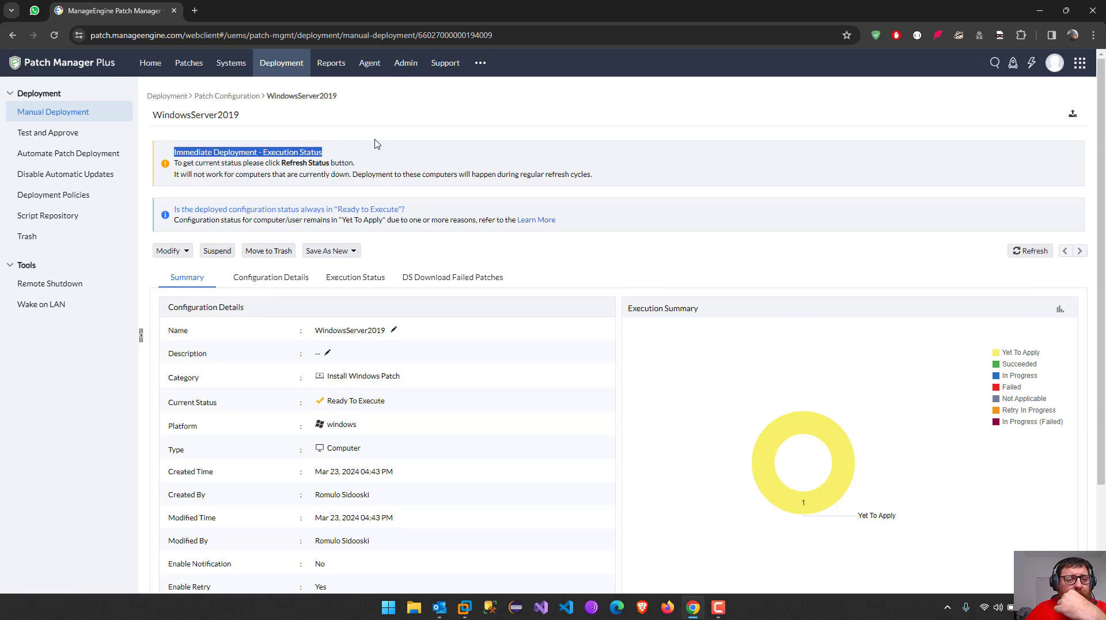
click(367, 146)
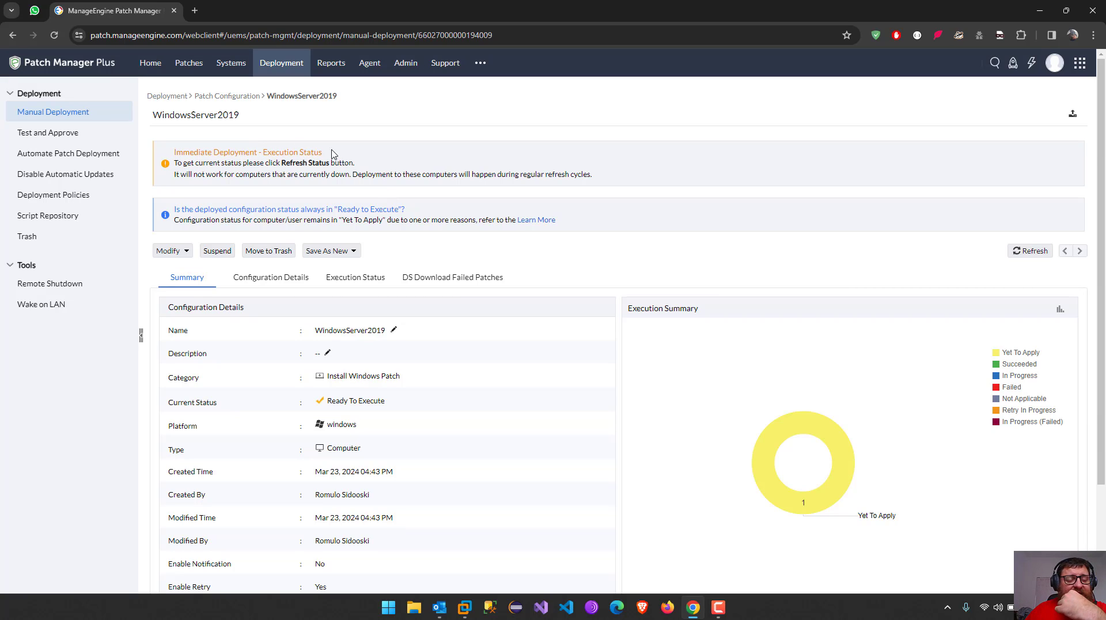
scroll(476, 249, down, 2)
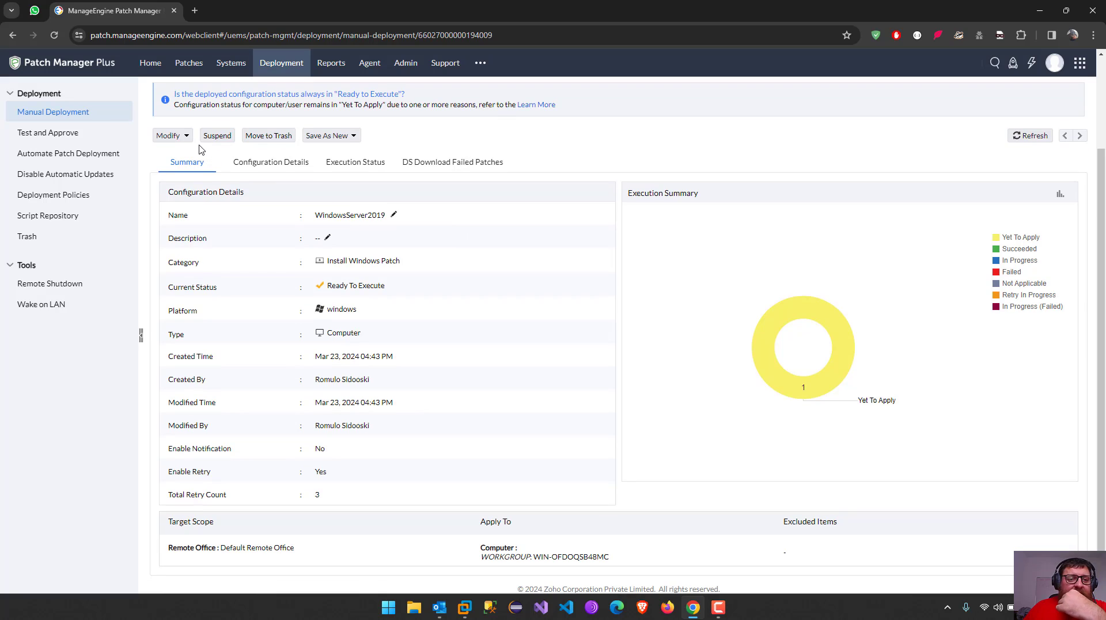
click(179, 136)
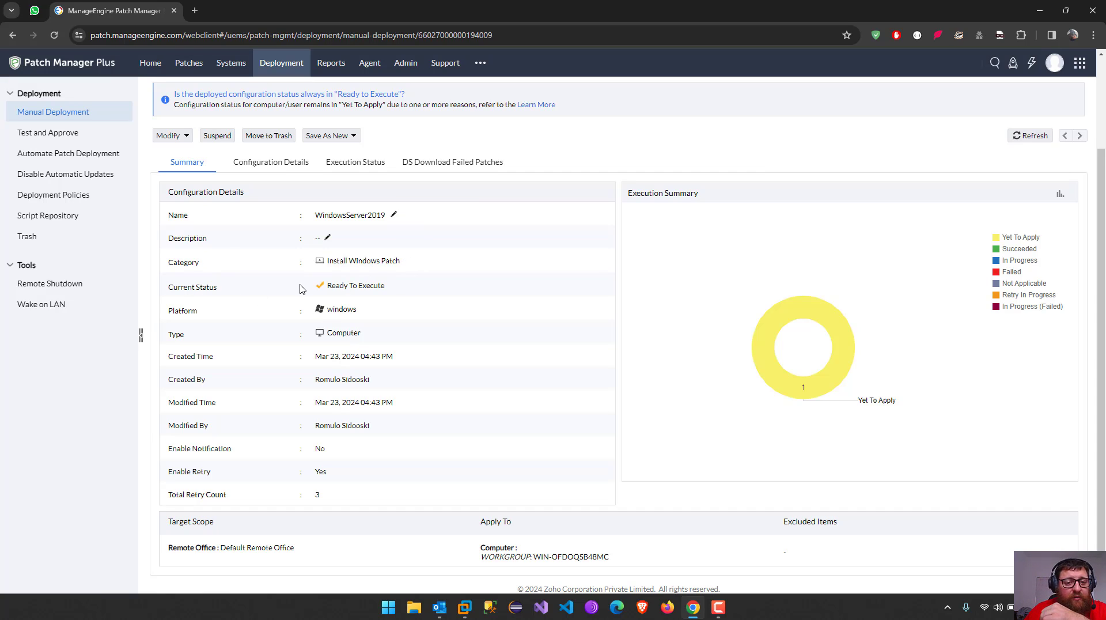
drag(326, 288, 405, 291)
click(410, 290)
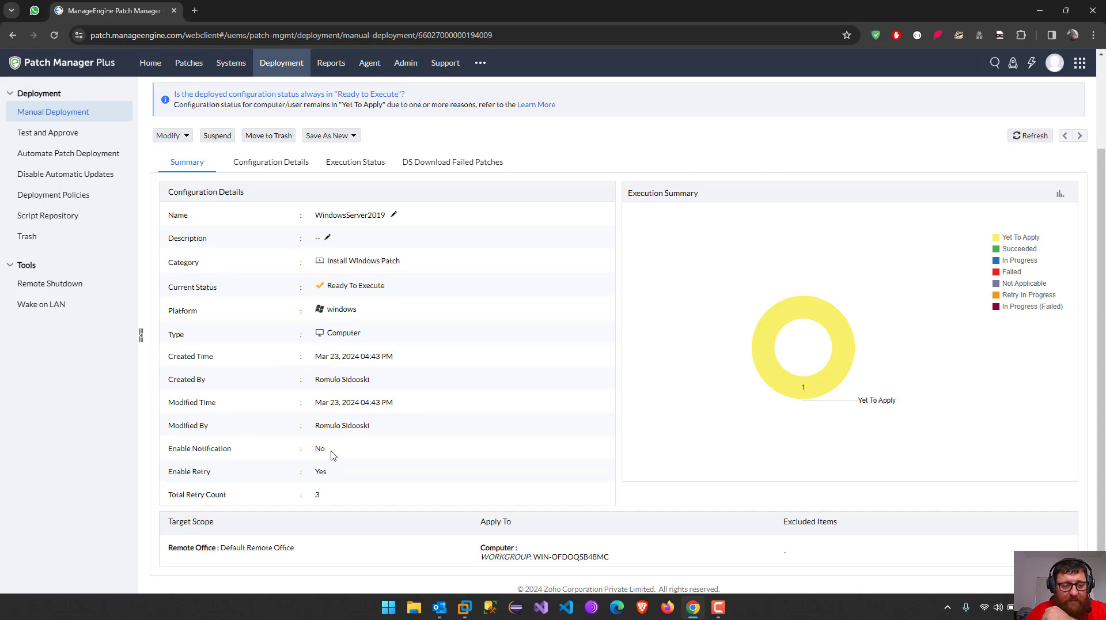
scroll(346, 452, down, 1)
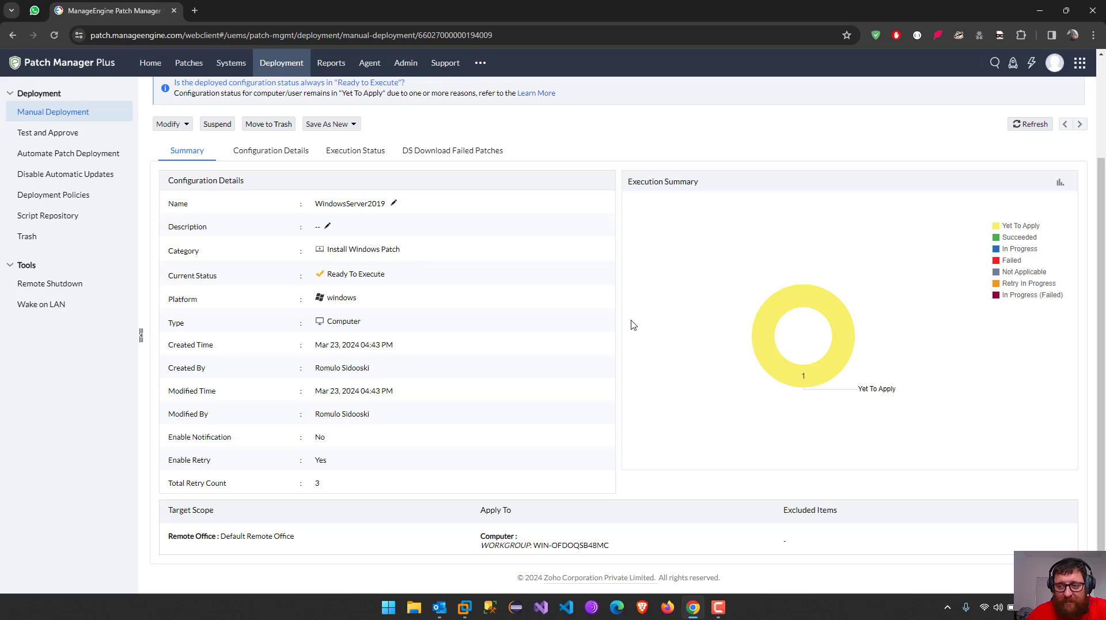
click(277, 155)
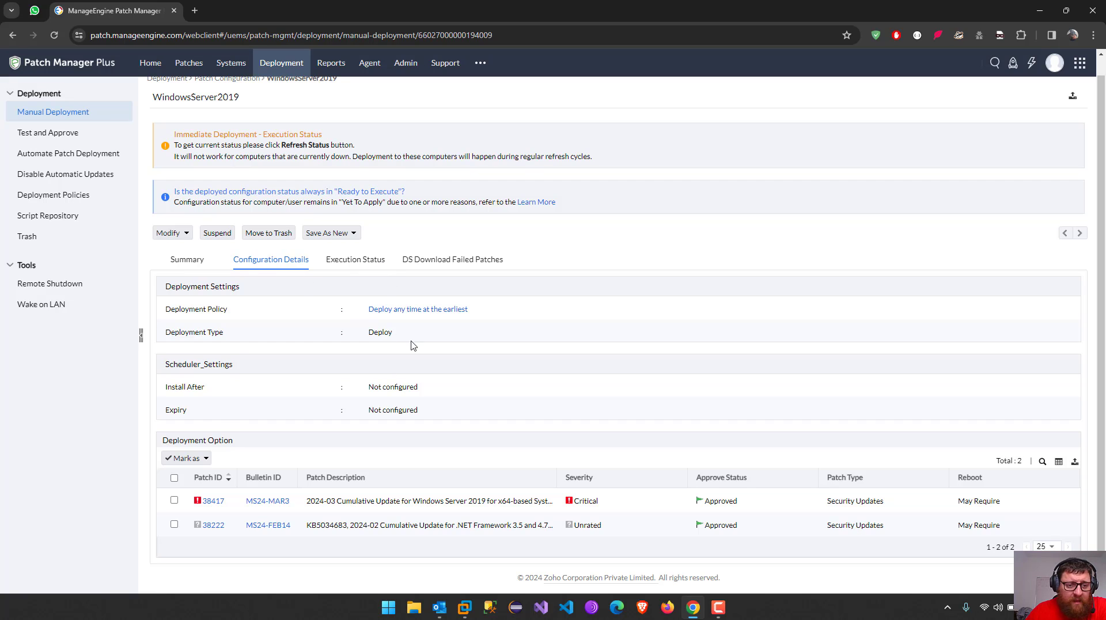
Review execution status and download-failed patches, then refresh the summary until the computer shows In Progress
click(357, 259)
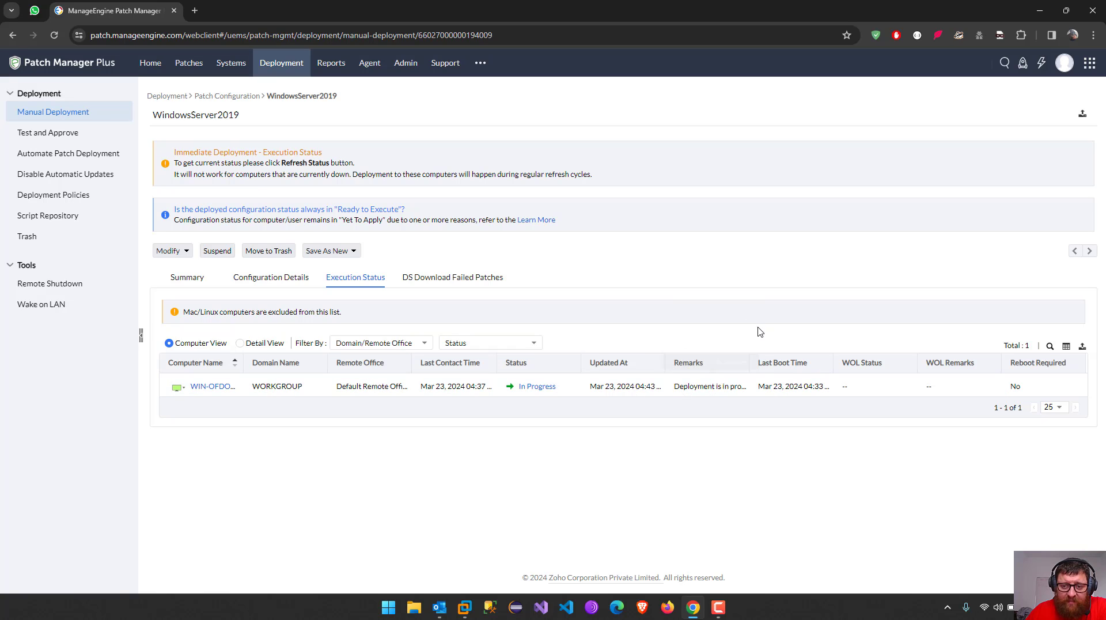
drag(750, 362, 829, 362)
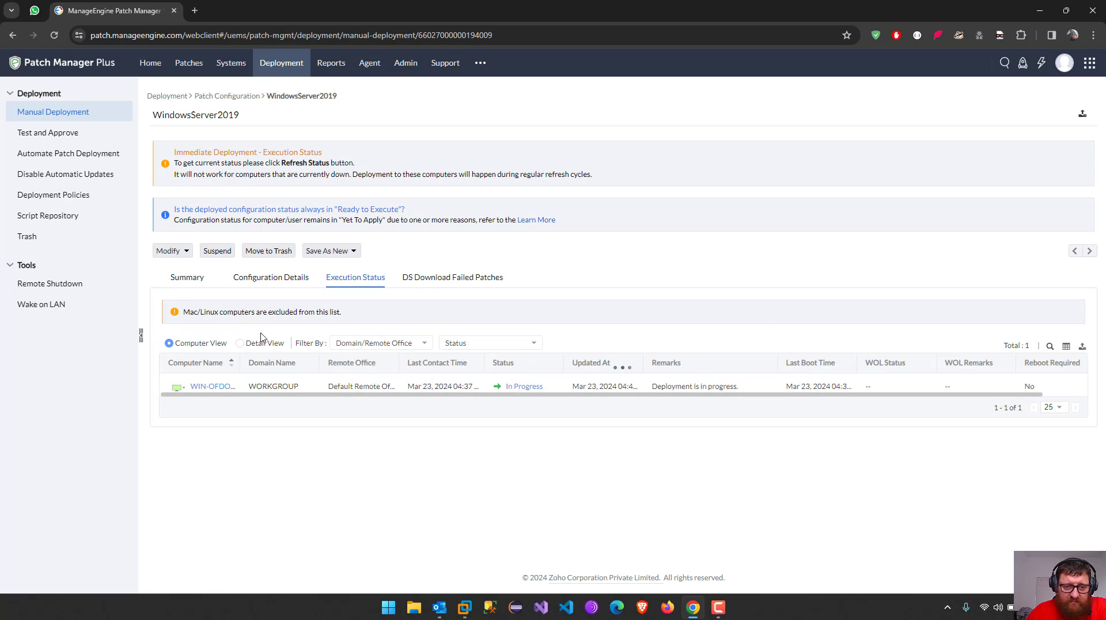
click(434, 282)
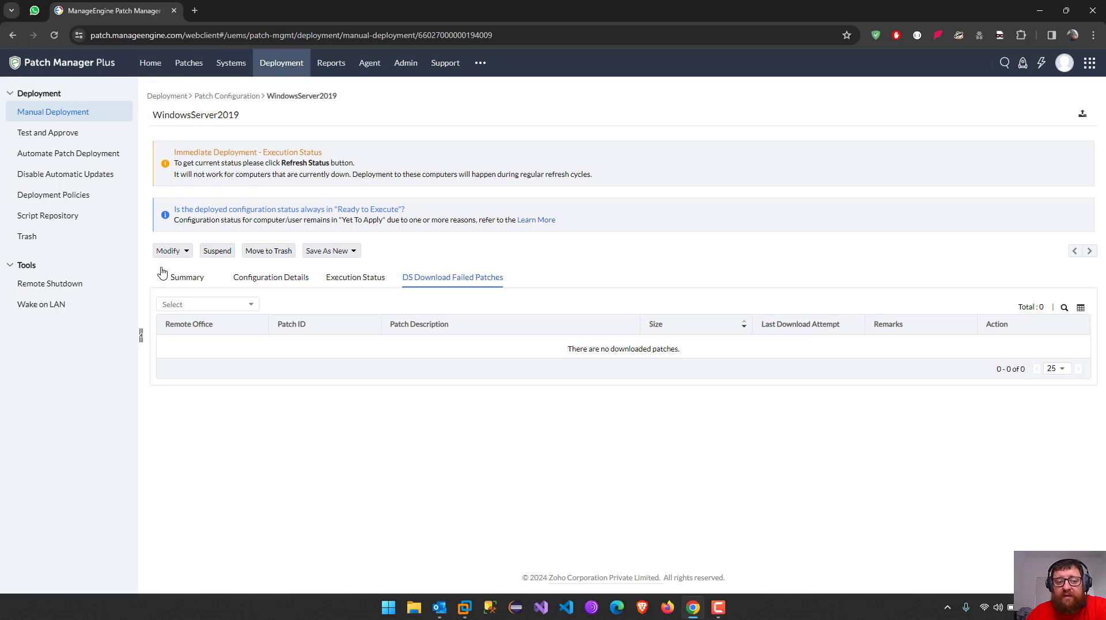
click(184, 279)
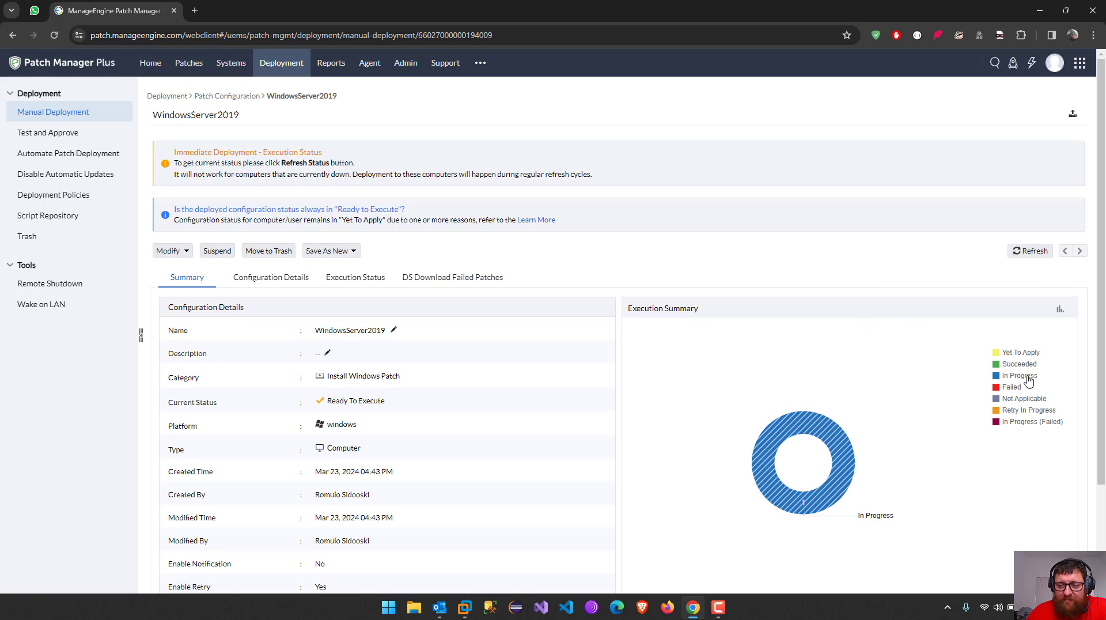
scroll(771, 427, down, 2)
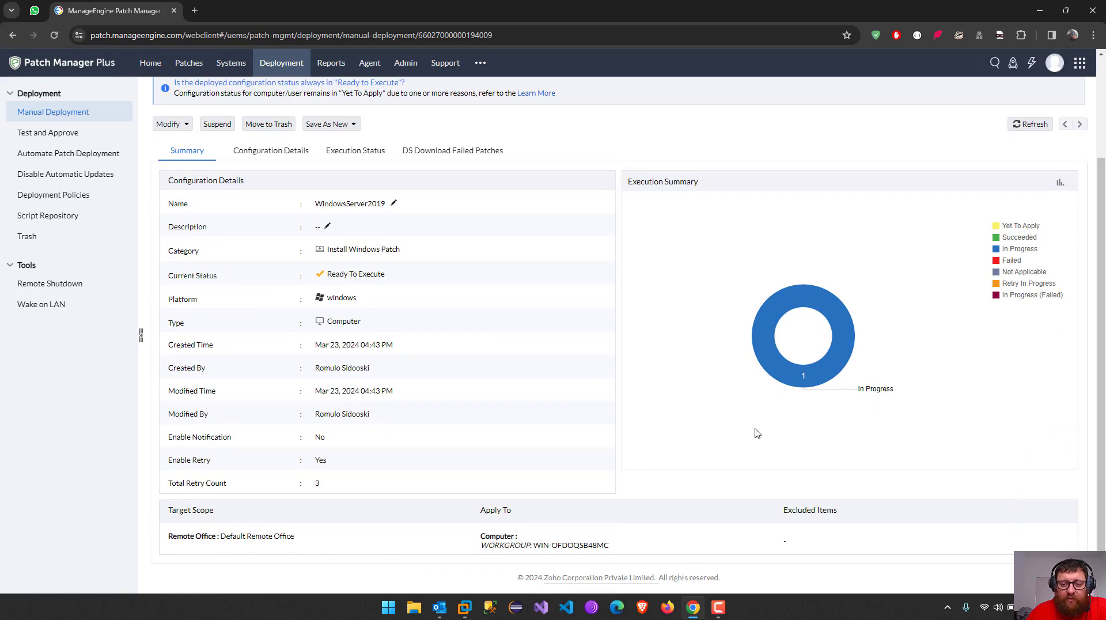
scroll(681, 439, up, 2)
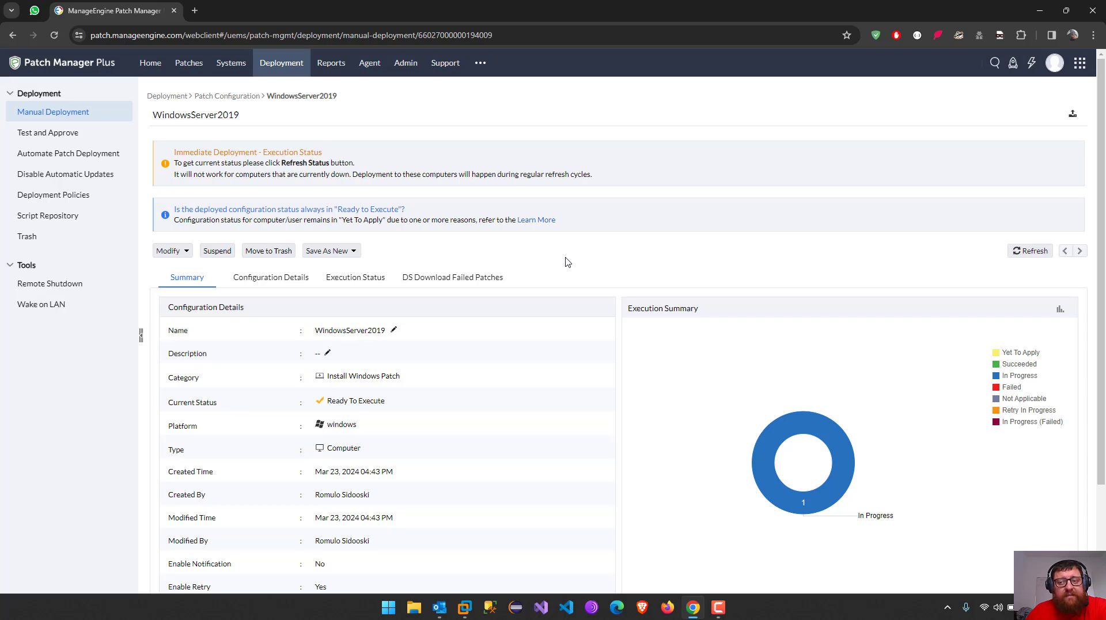
click(1029, 252)
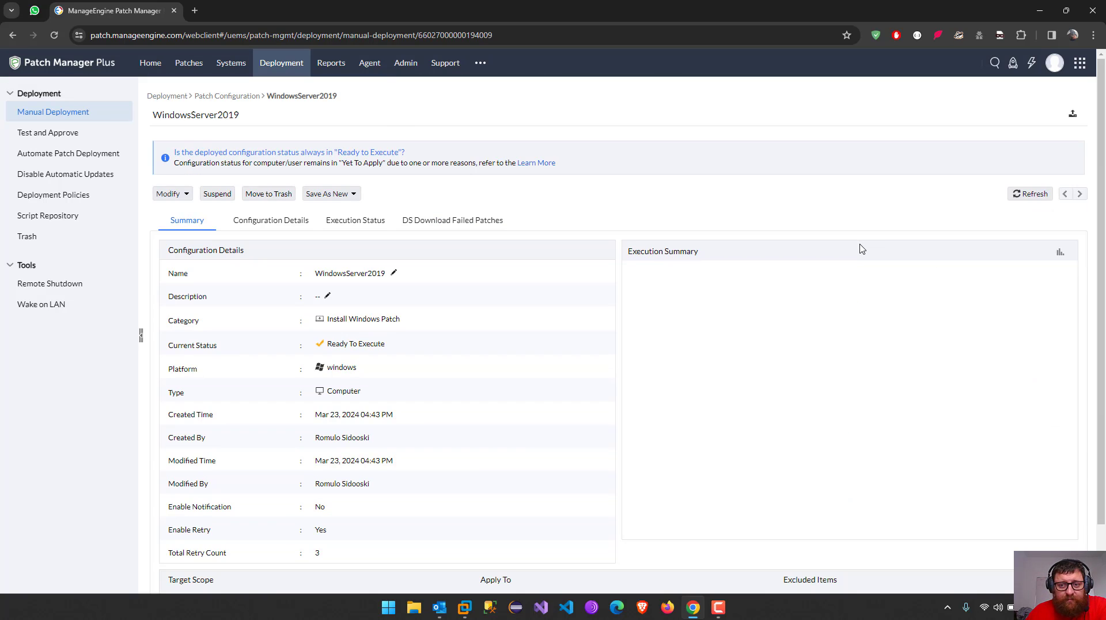
click(1029, 193)
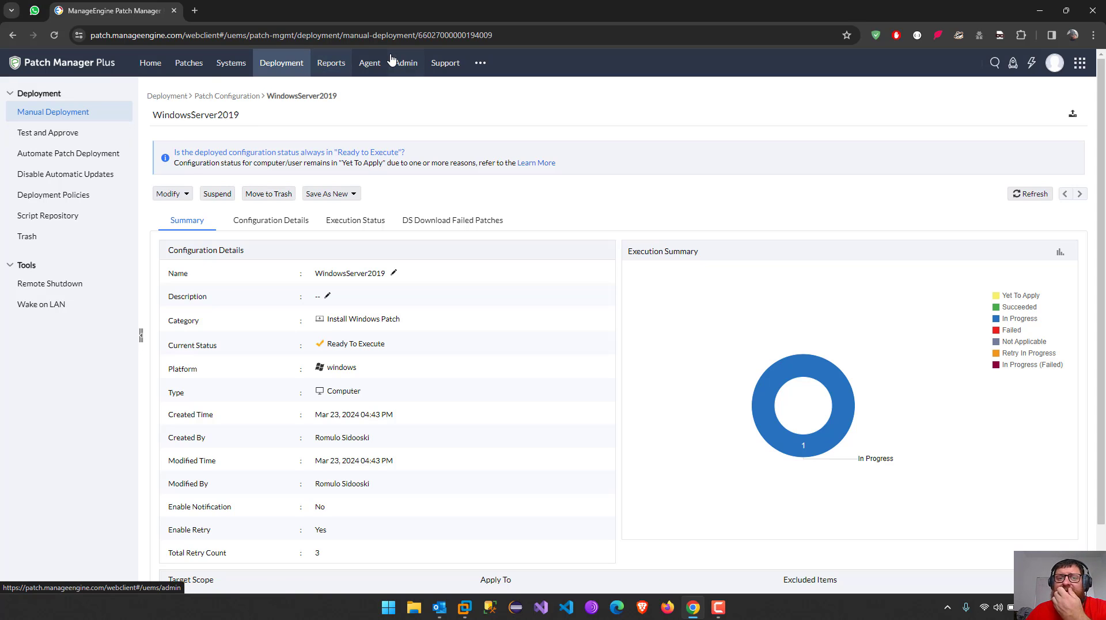
Visit Agent > Agent Installation, then return to the Patches section's Missing Patches list
click(368, 68)
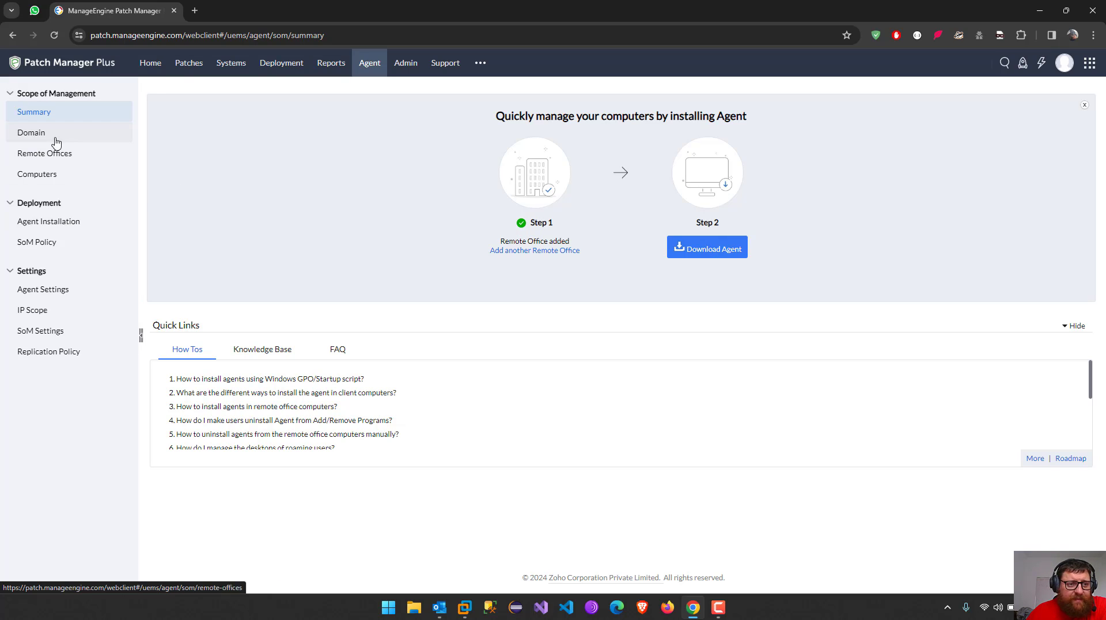
click(55, 228)
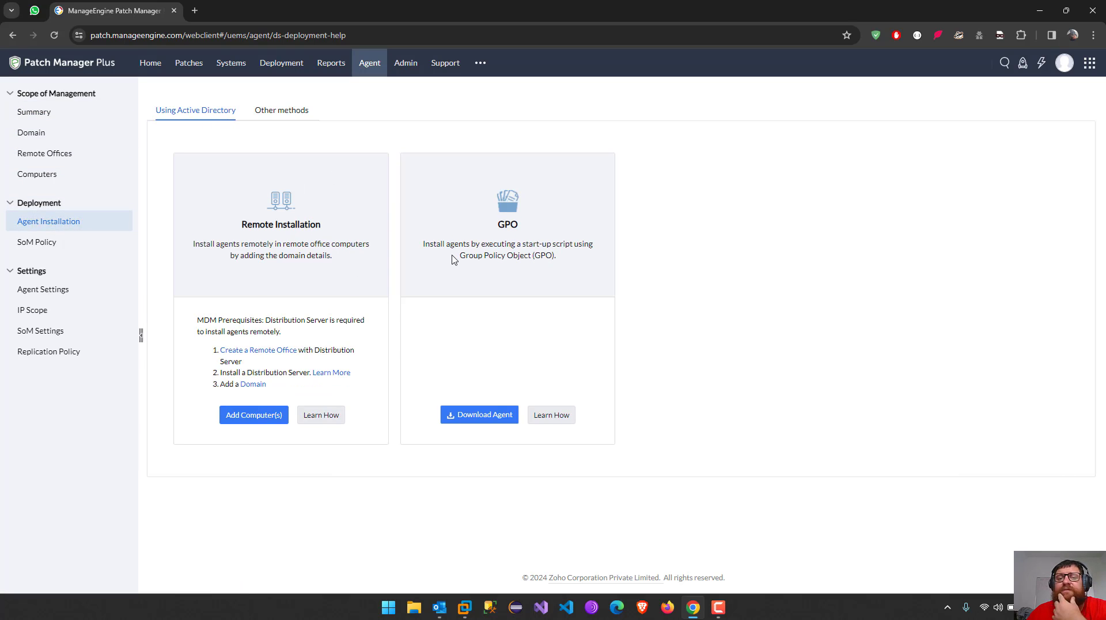
click(199, 70)
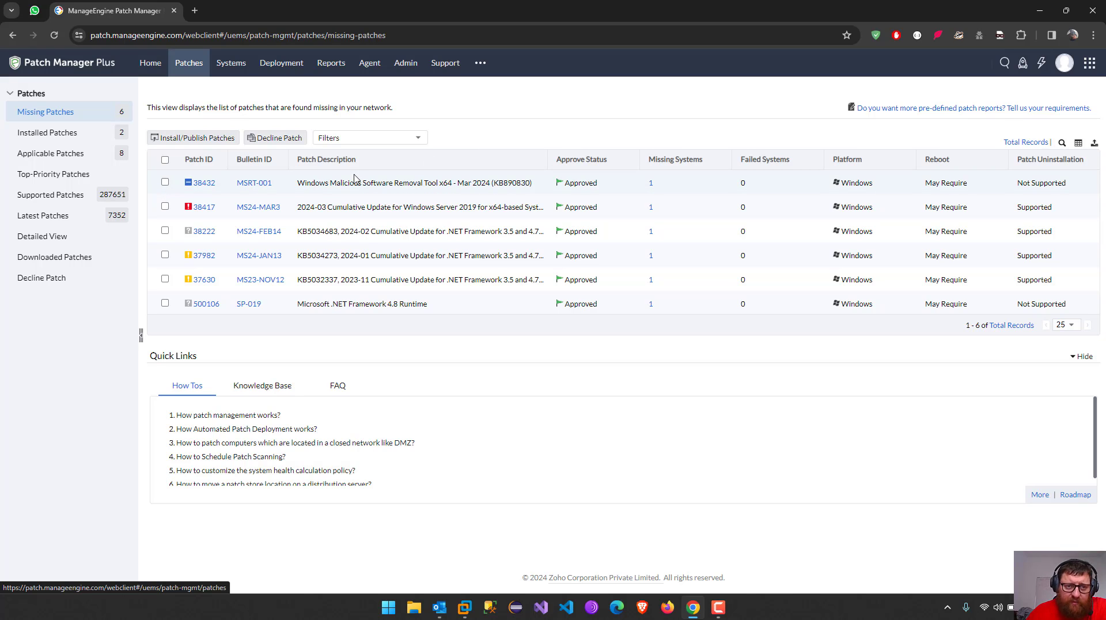
Open the Latest Patches view and look over the listed patches
click(47, 223)
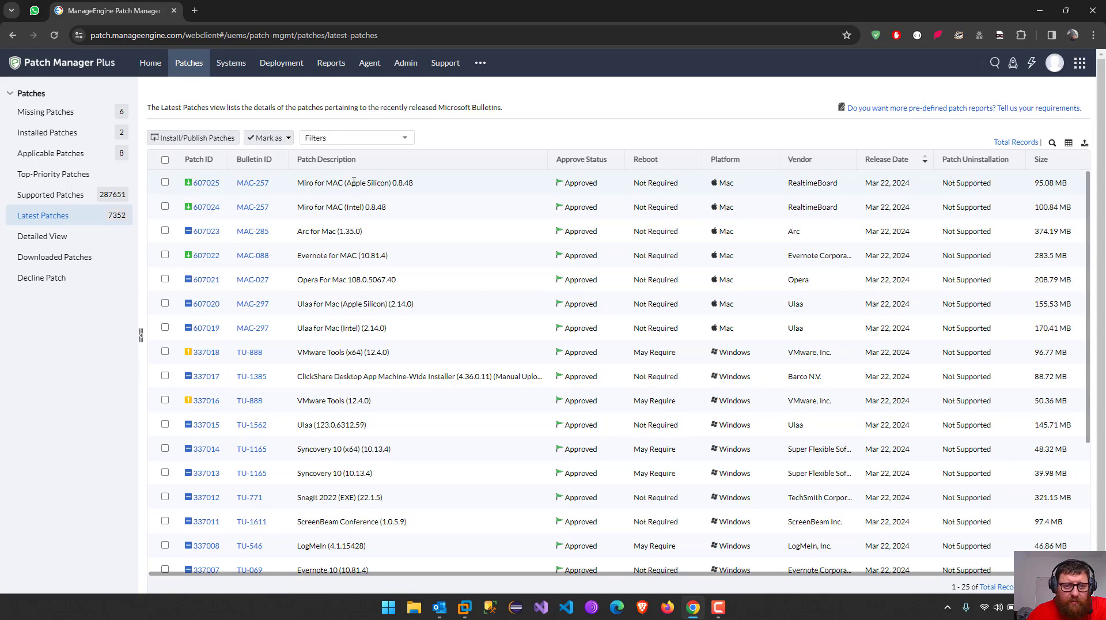
drag(299, 182, 366, 183)
click(317, 206)
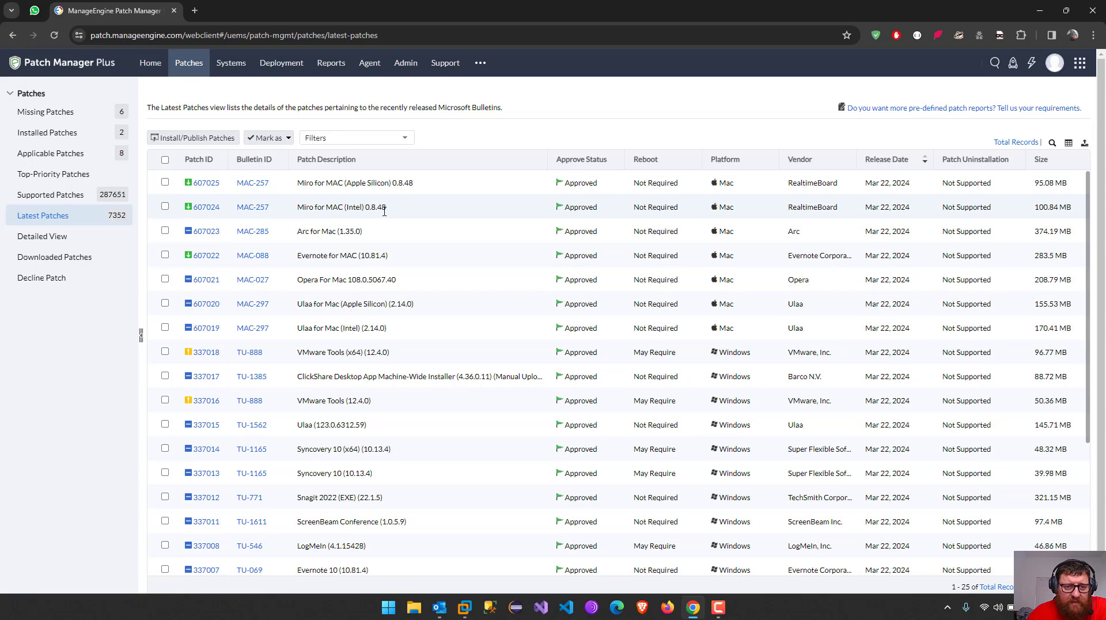
scroll(370, 256, down, 3)
scroll(370, 256, up, 3)
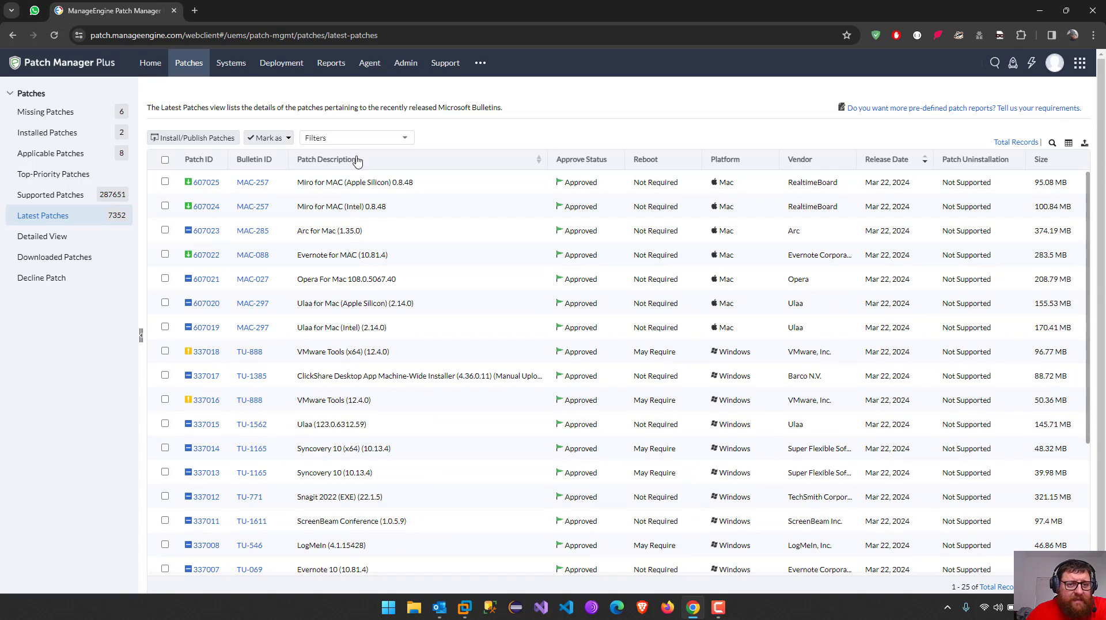
Start a new untitled filter from the Filters dropdown
click(344, 139)
click(377, 158)
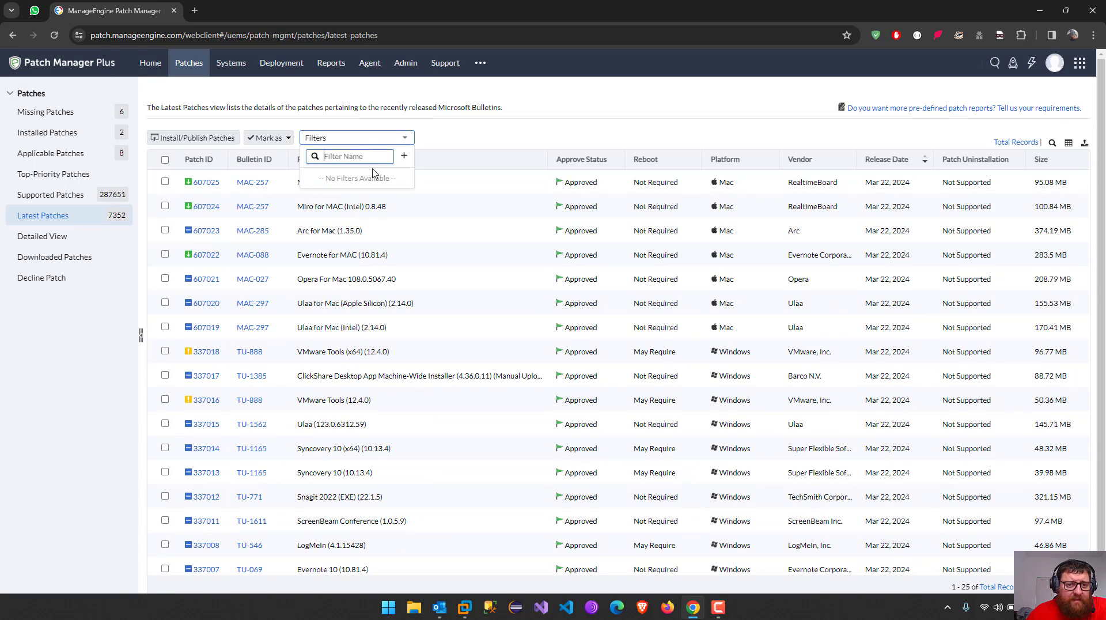
click(404, 156)
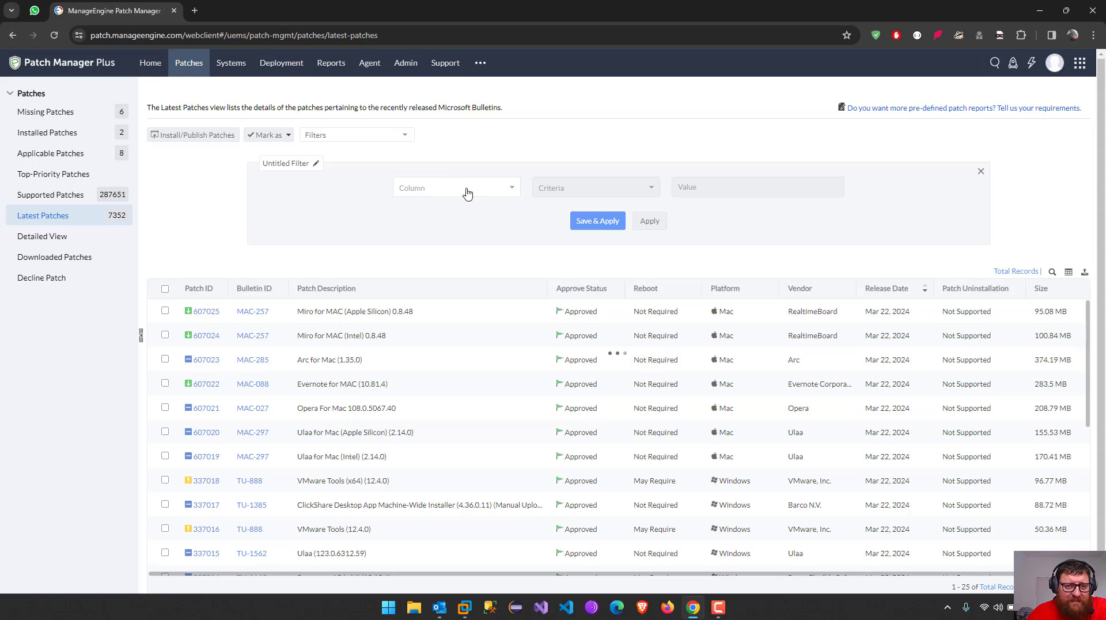
Make the filter condition Operating System with criteria 'equal'
click(465, 190)
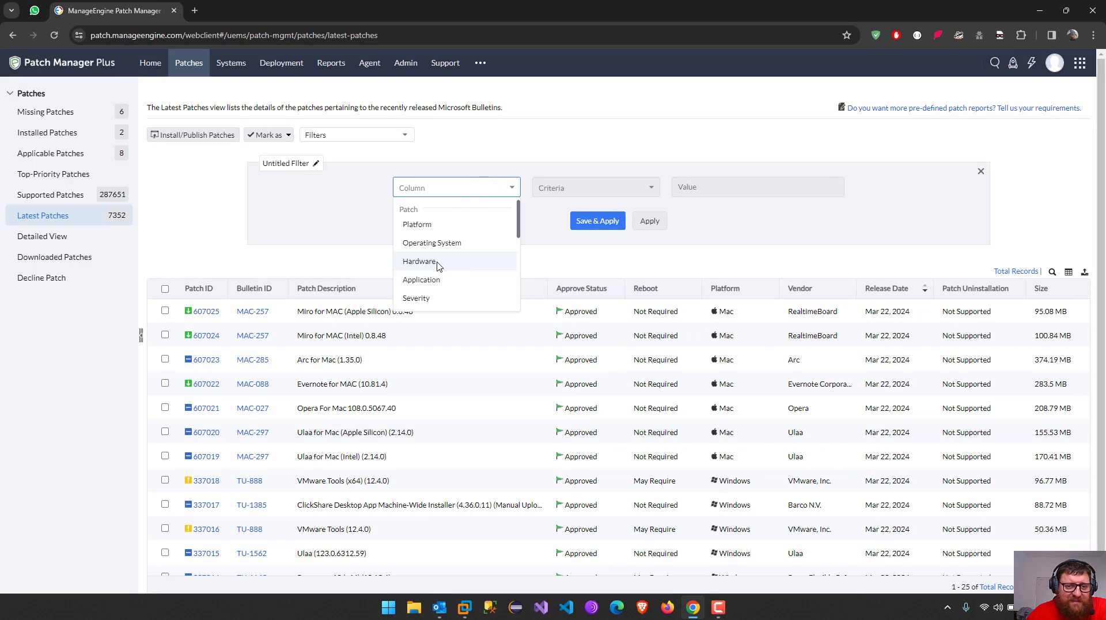
scroll(438, 288, down, 5)
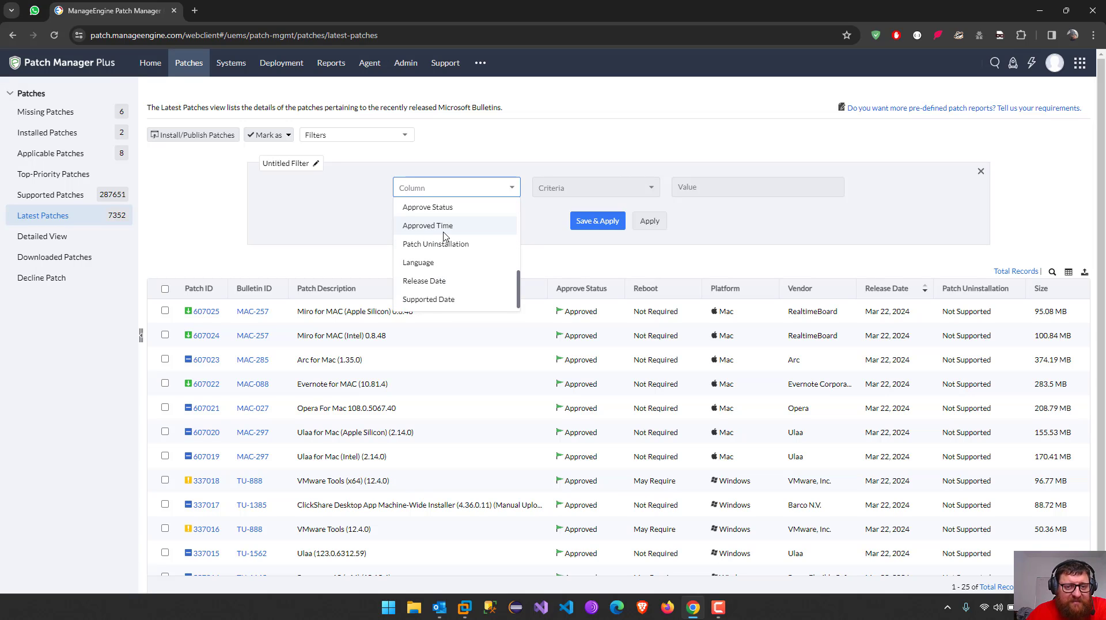
scroll(451, 276, up, 5)
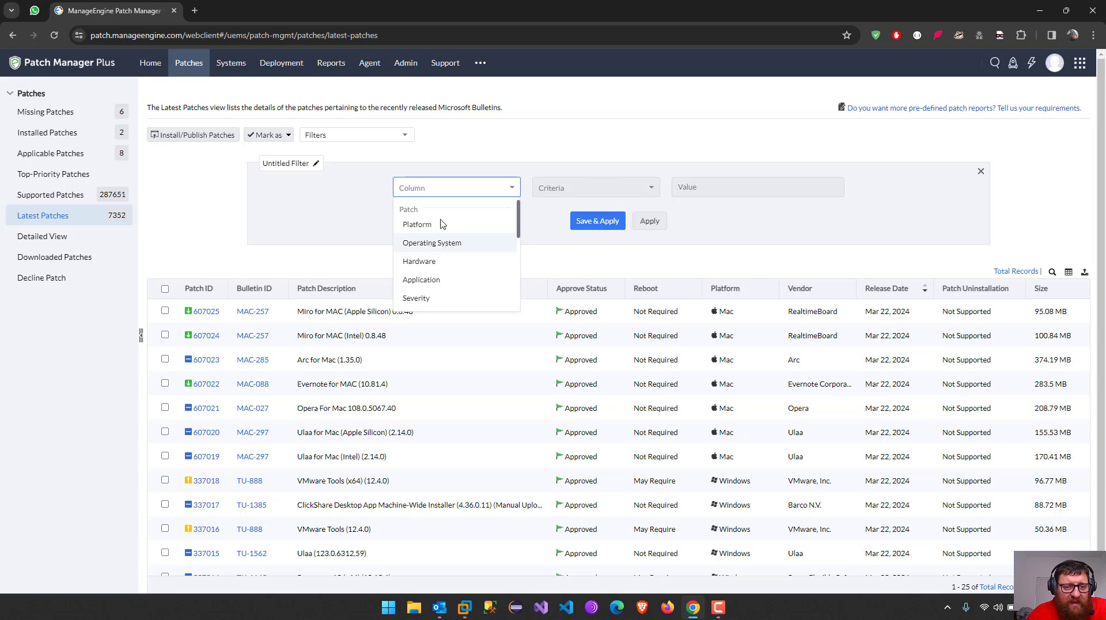
click(427, 242)
click(583, 186)
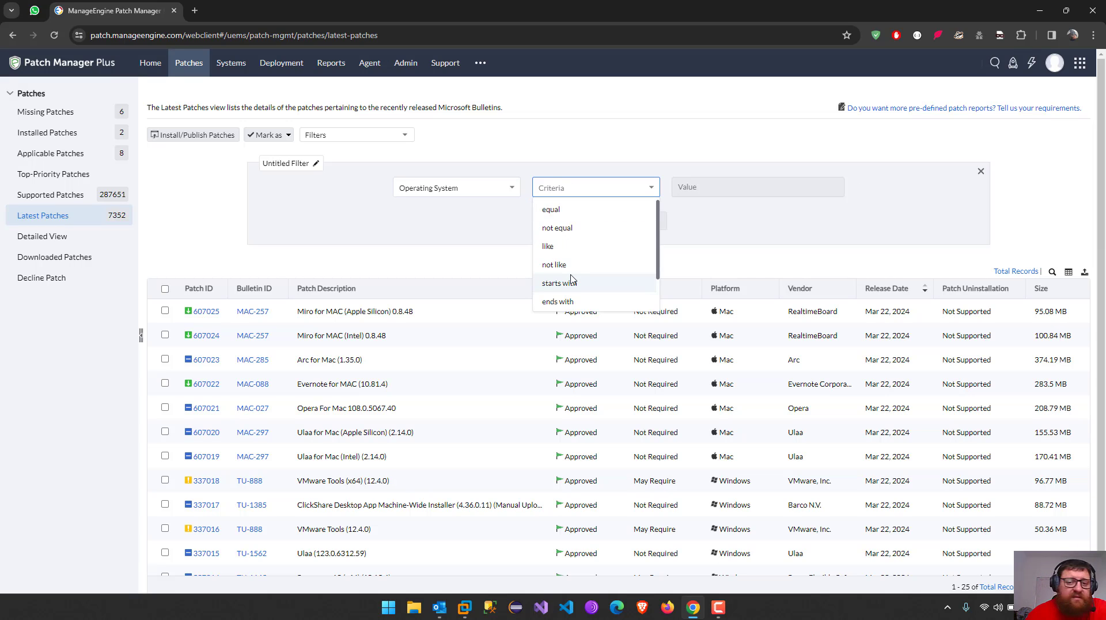
scroll(570, 237, down, 1)
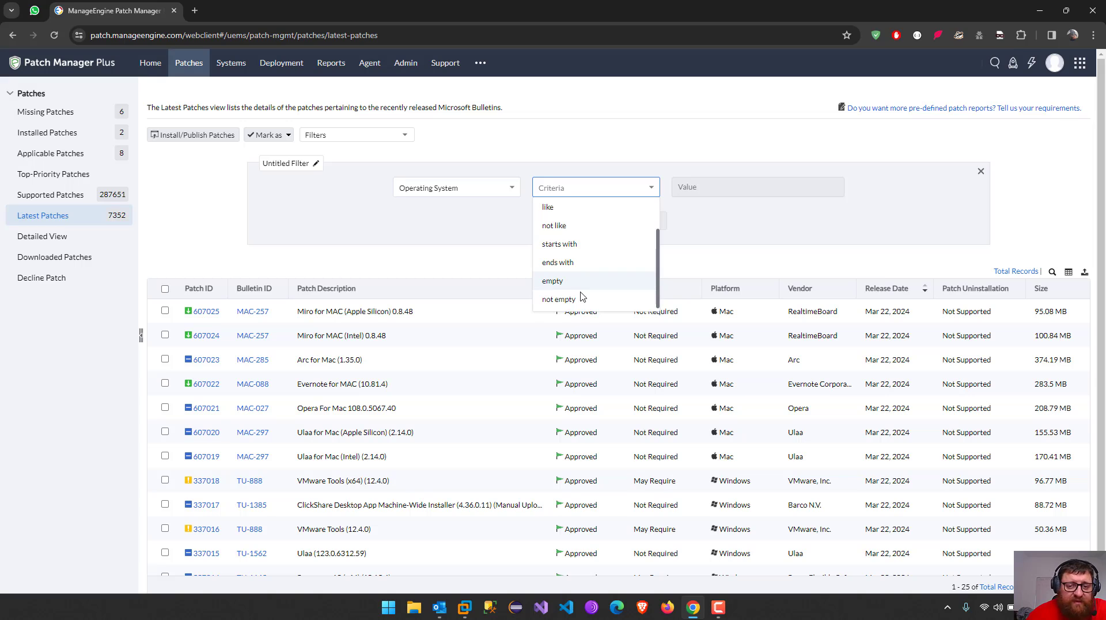
scroll(602, 265, up, 1)
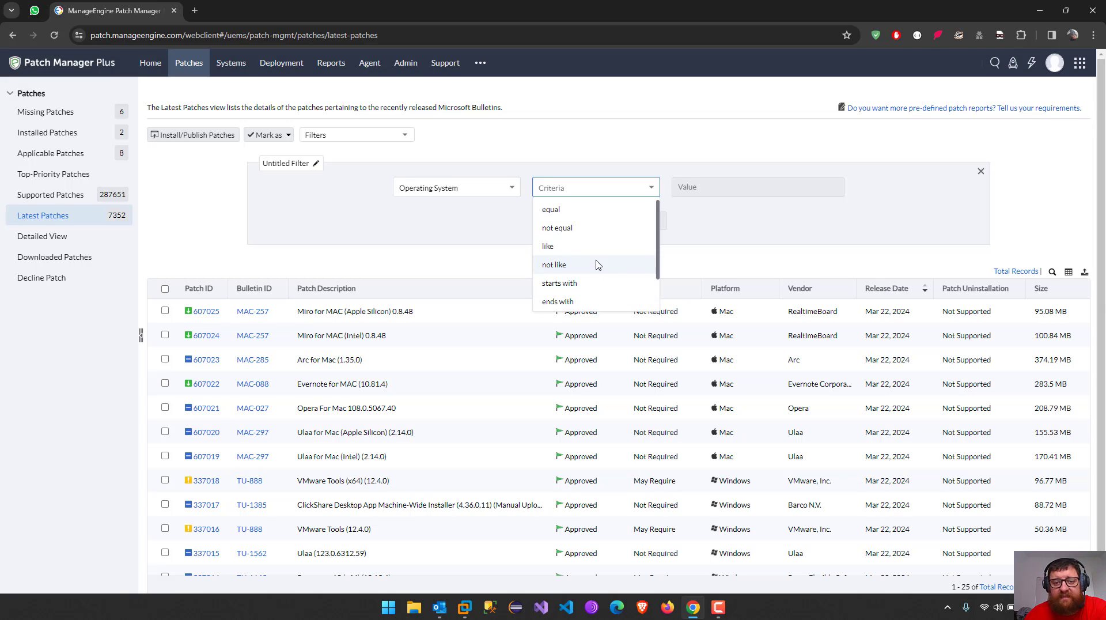
click(567, 212)
Search the value list for Windows Server 2019 and pick Windows Server 2019 Server Standard
click(720, 190)
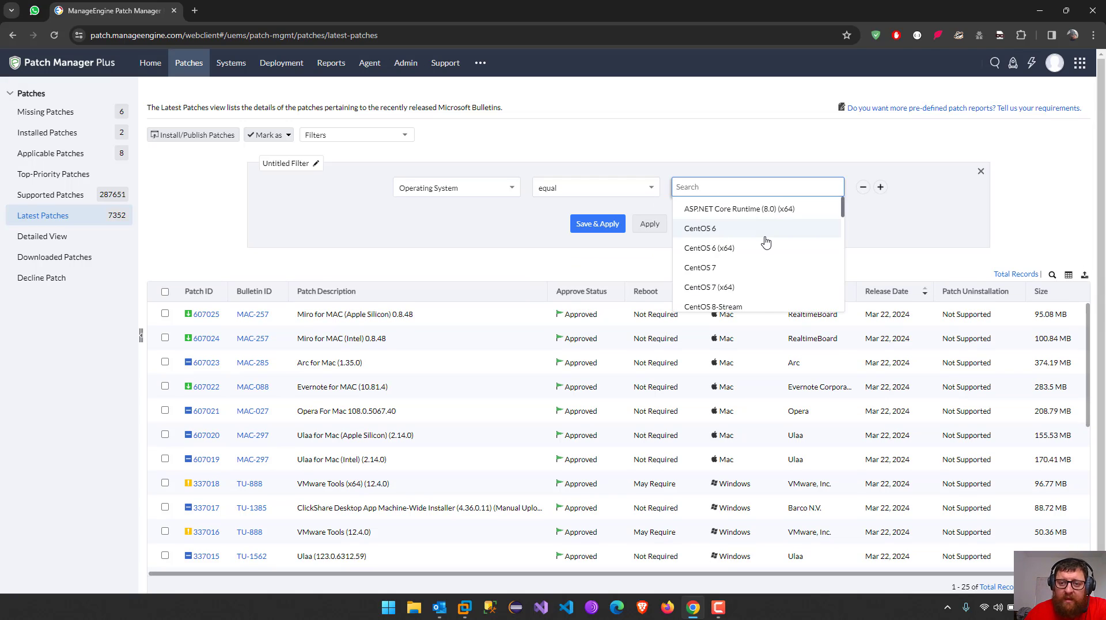
scroll(766, 240, down, 3)
scroll(767, 243, down, 3)
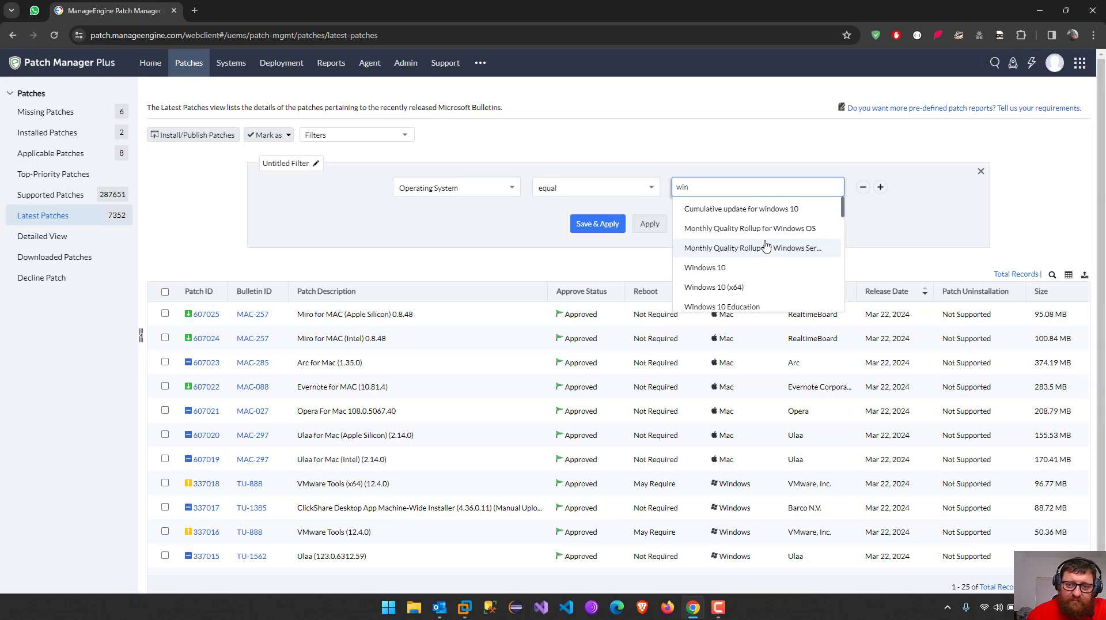
scroll(749, 265, down, 6)
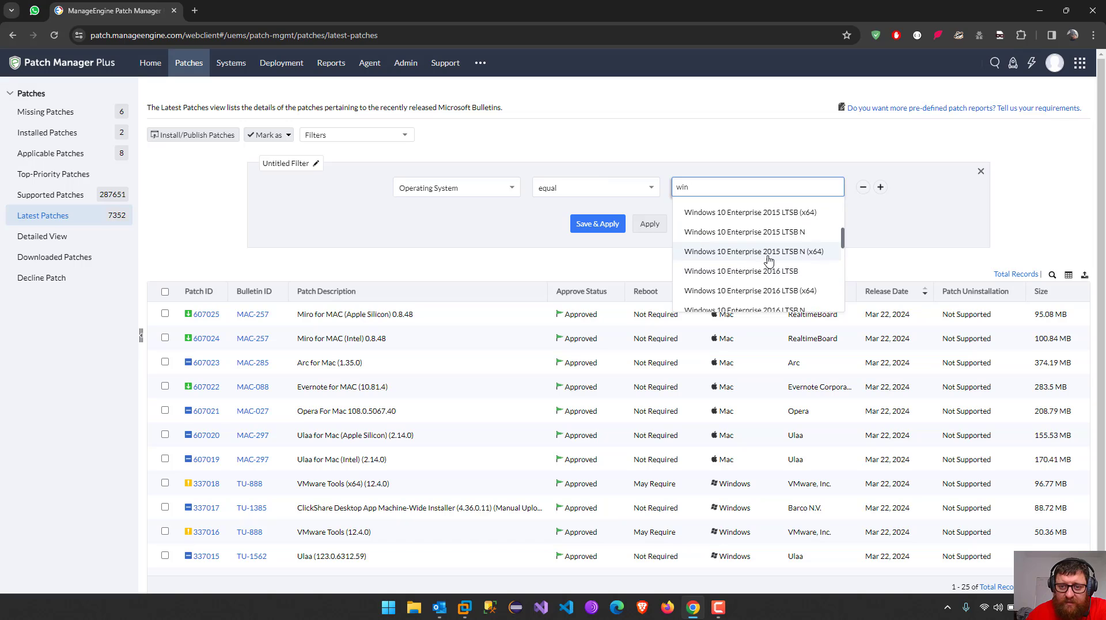
scroll(767, 258, down, 8)
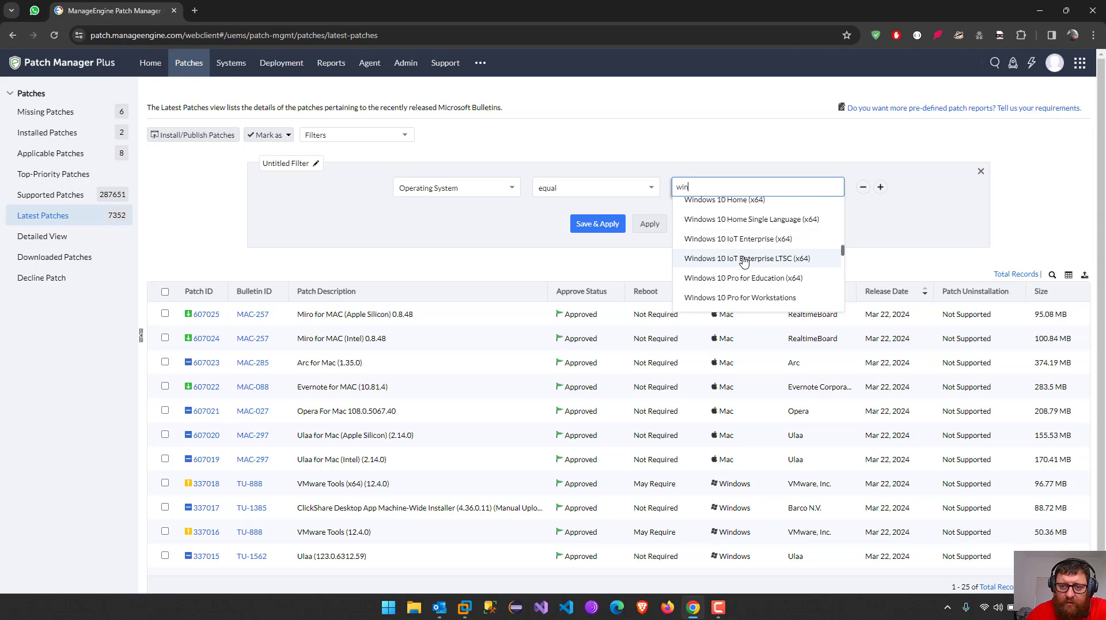
scroll(745, 246, down, 10)
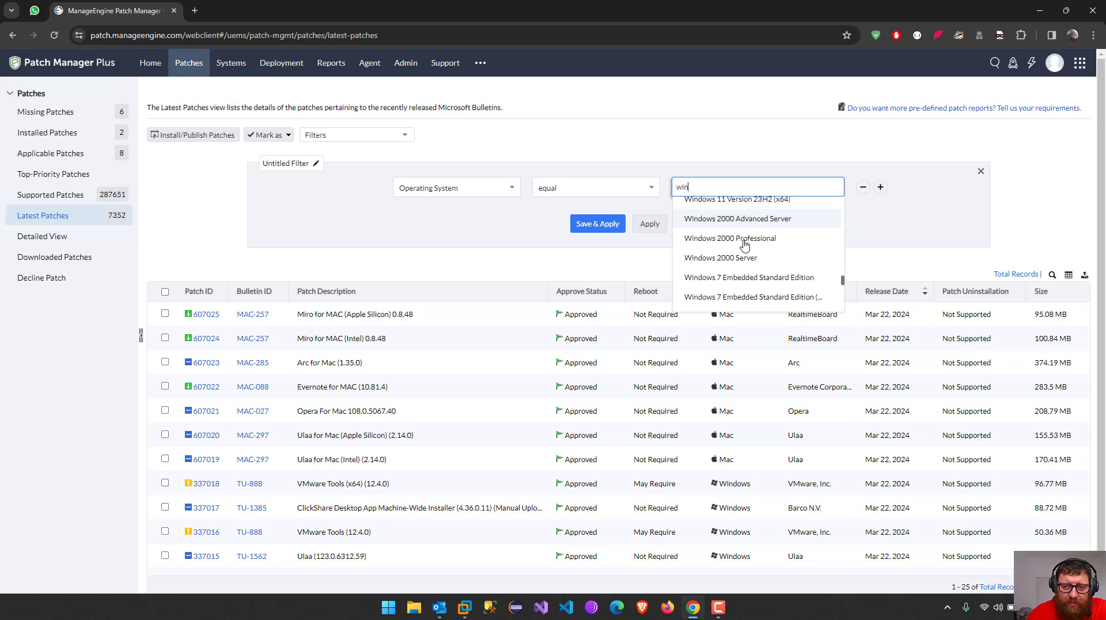
scroll(749, 248, down, 10)
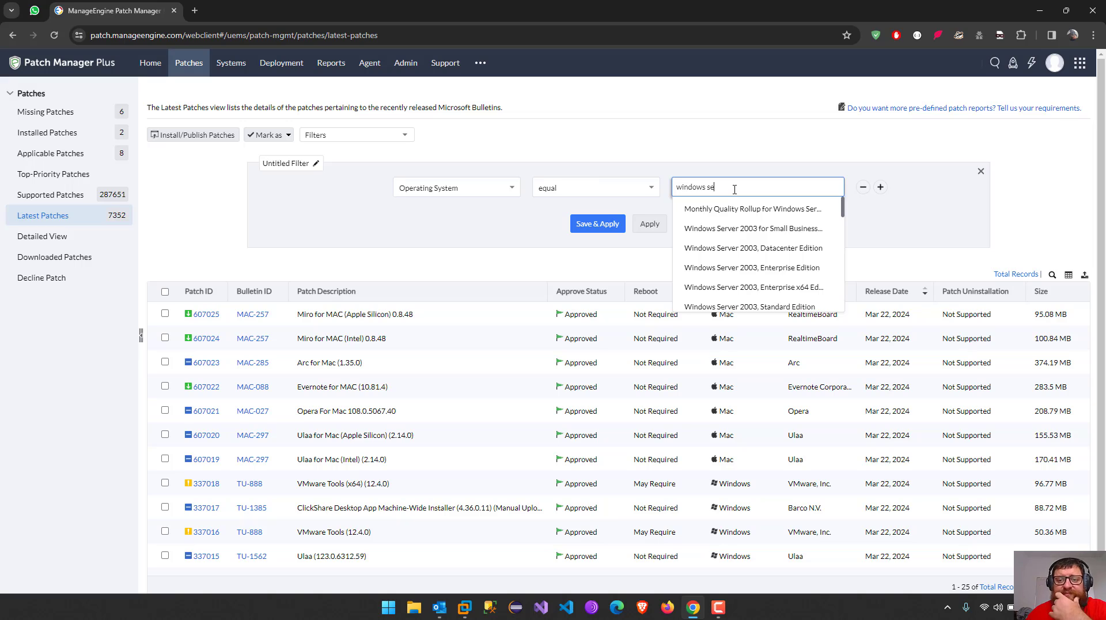
scroll(762, 228, down, 1)
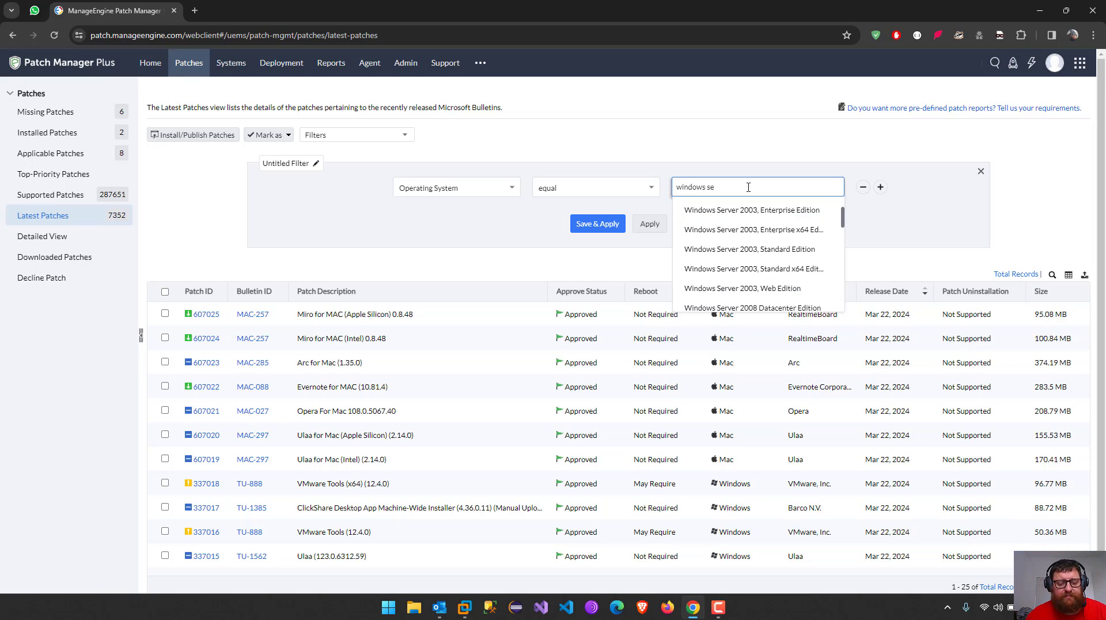
text(rver2019)
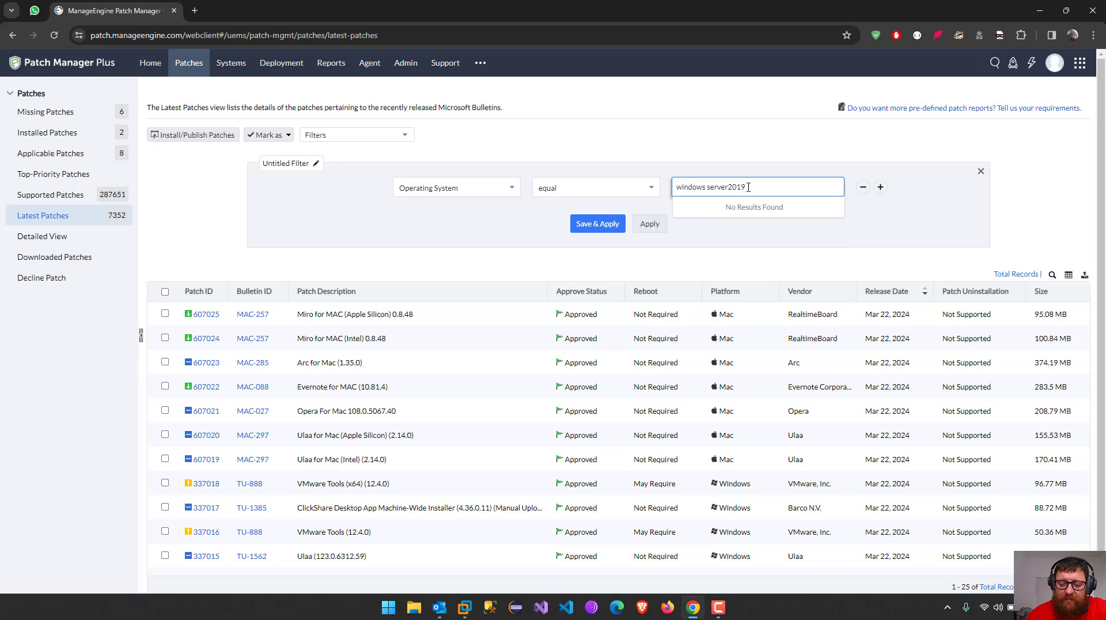
key(BackSpace)
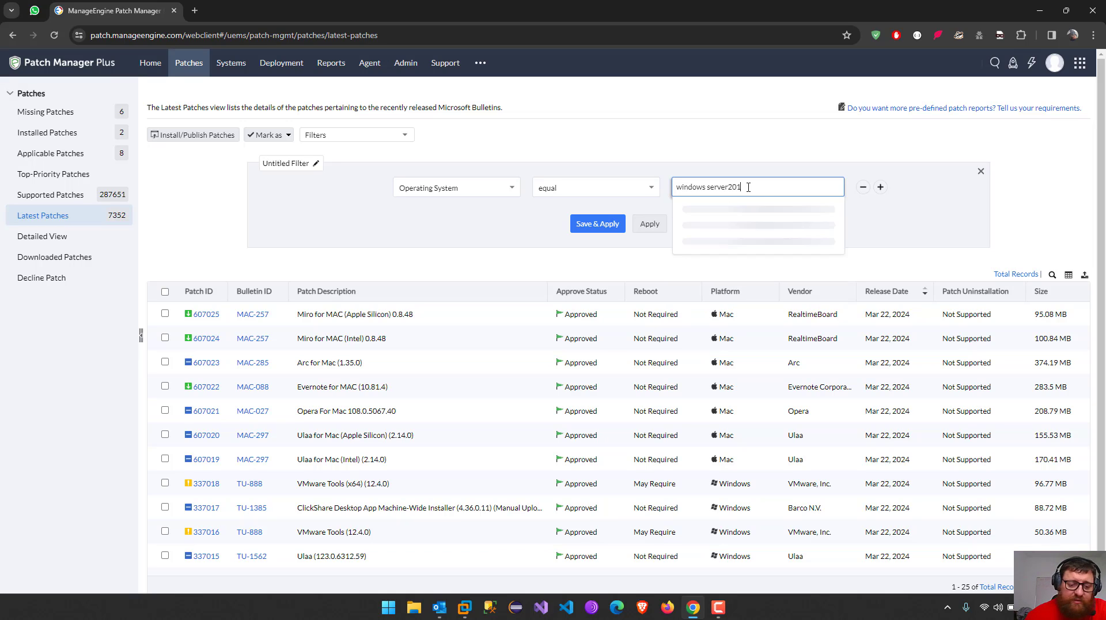
text(2)
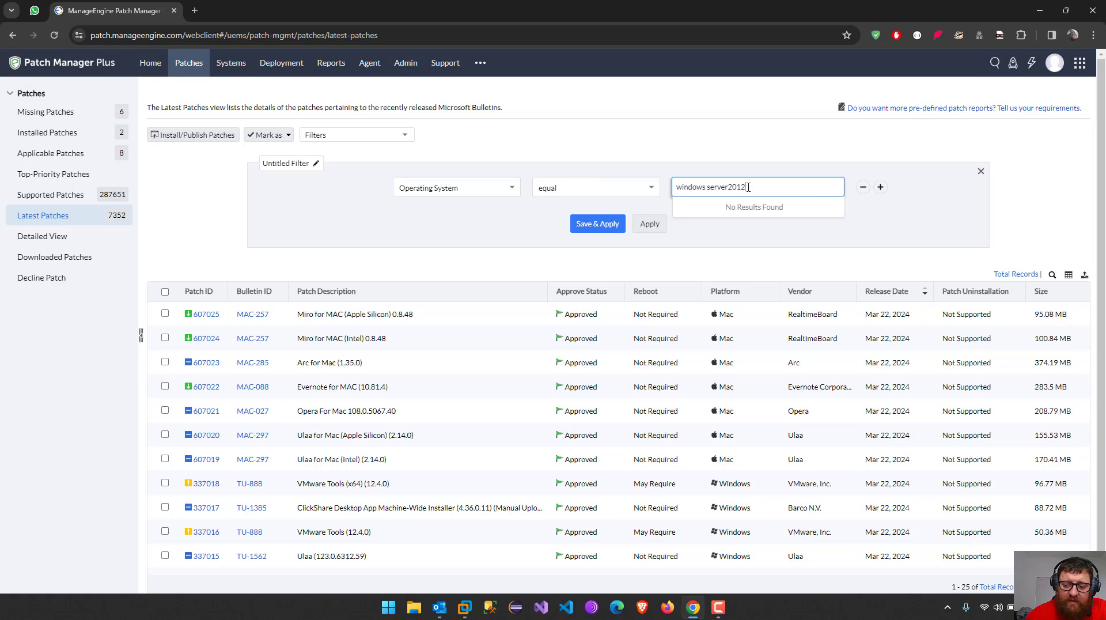
key(BackSpace)
text(08)
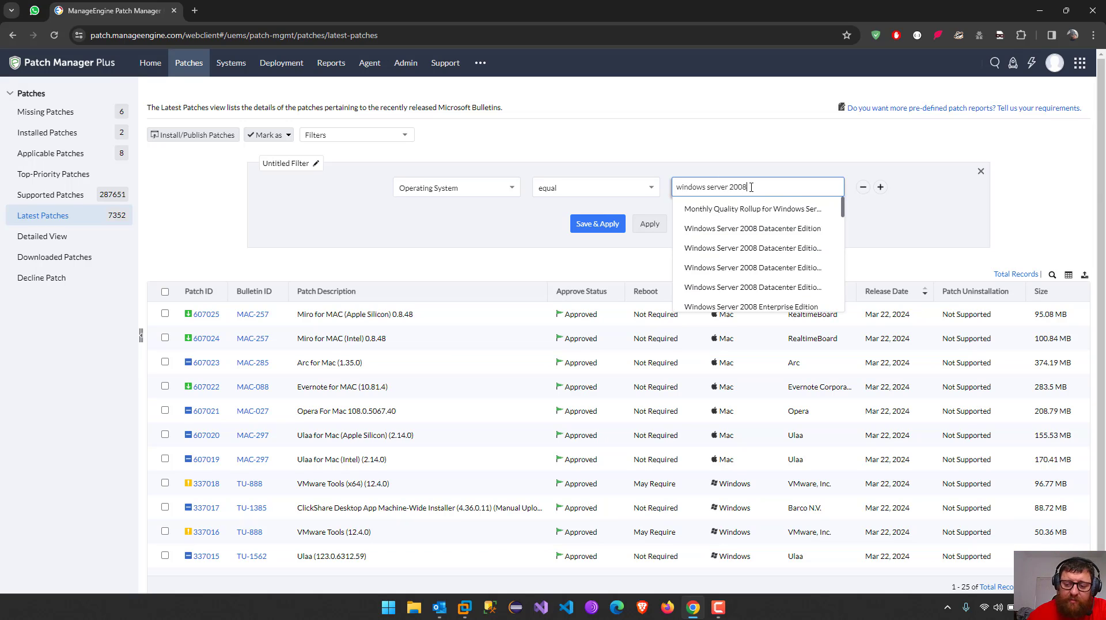
text( 19)
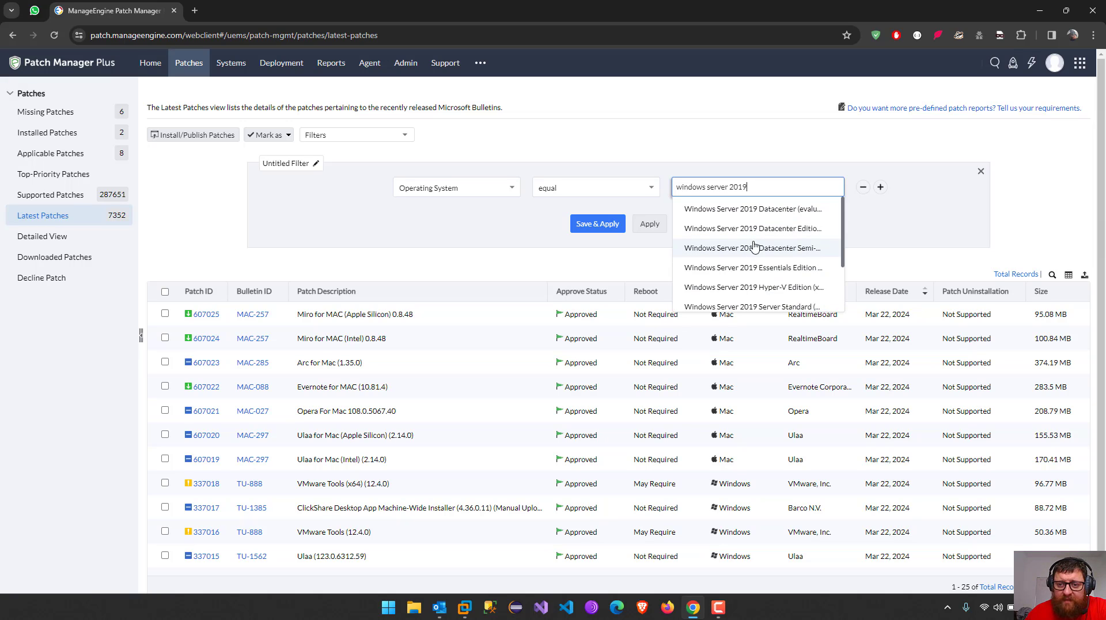
scroll(749, 273, down, 1)
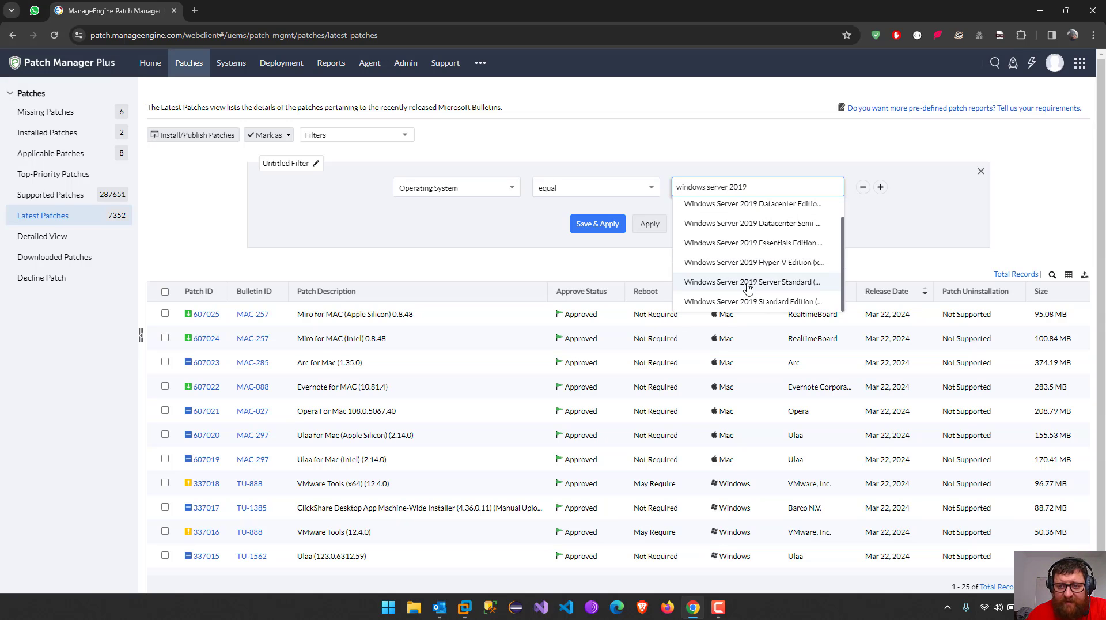
click(748, 285)
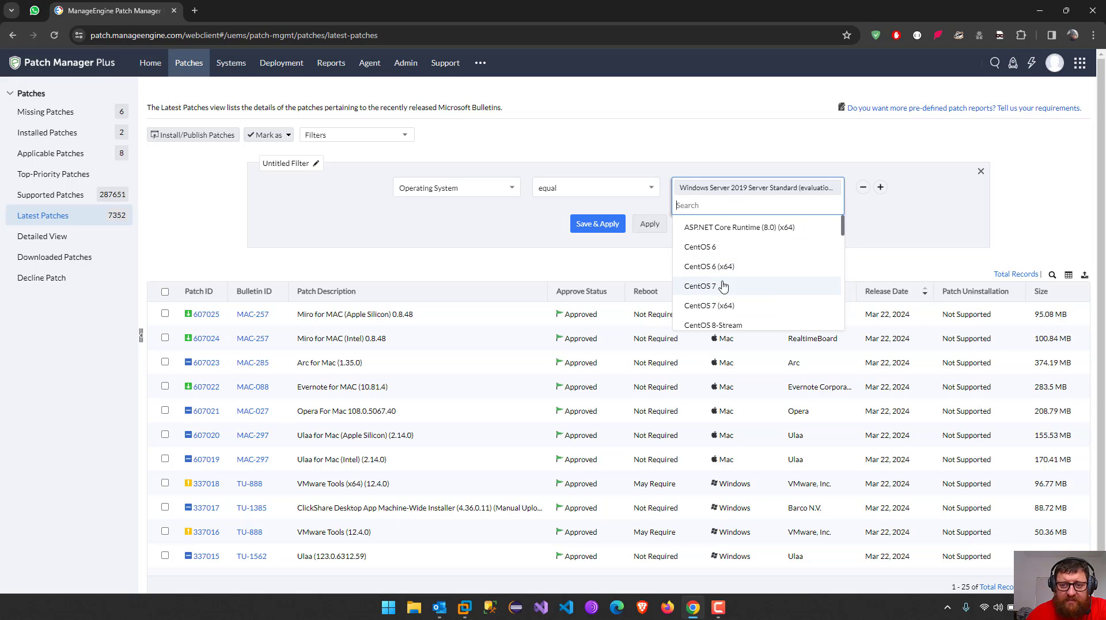
click(890, 218)
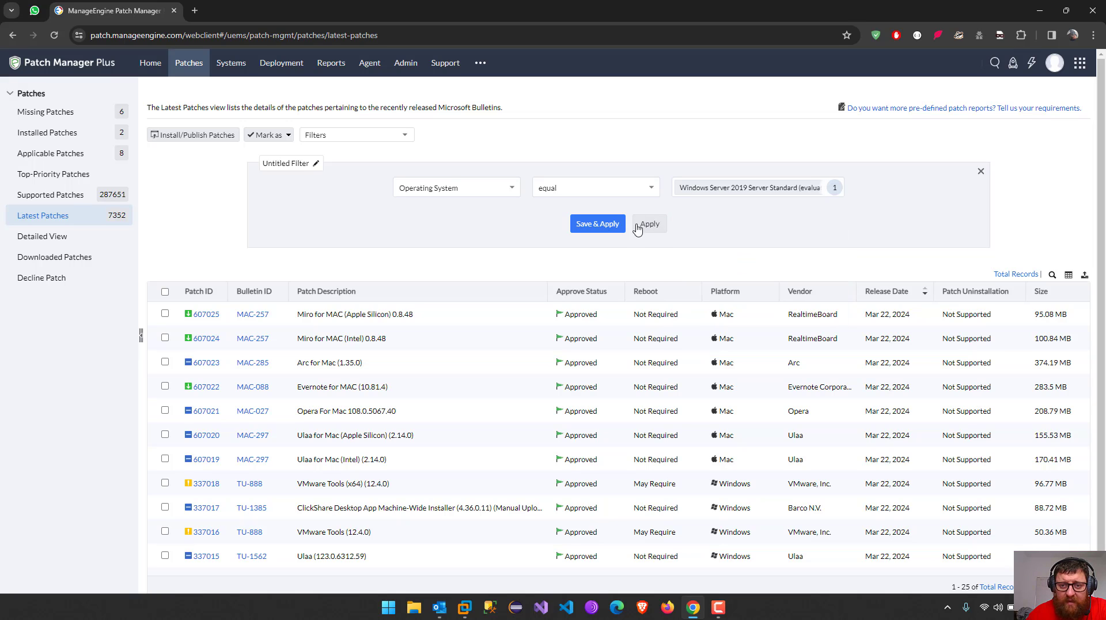
Save the current filter as 'windserver2019', narrowing Latest Patches to patch 38417, then go to Supported Patches
click(603, 229)
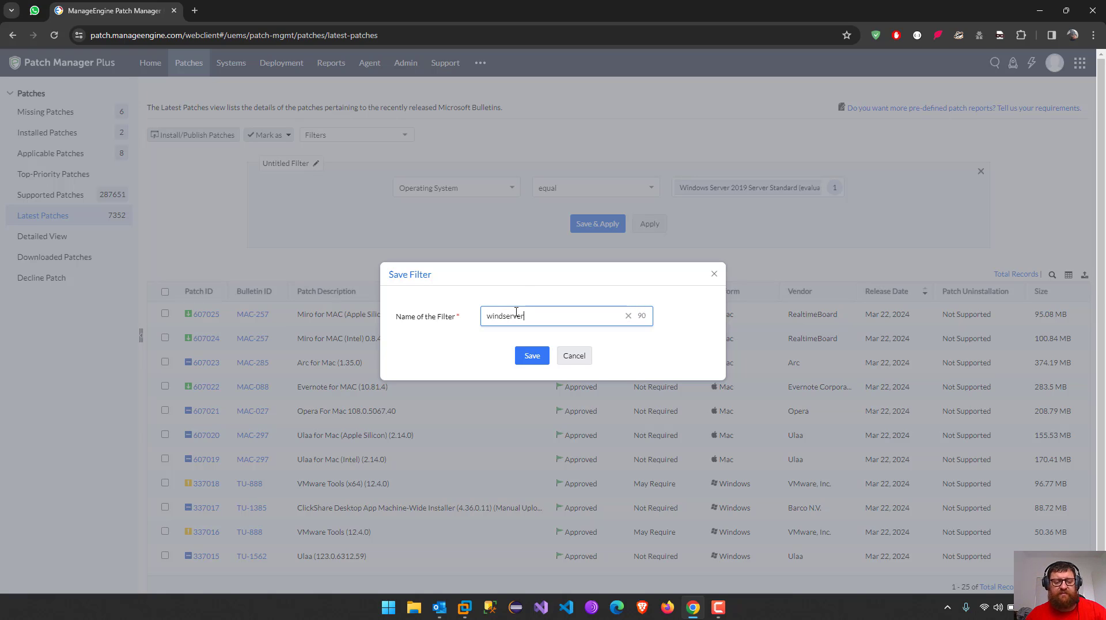
text(windserver2019)
click(528, 357)
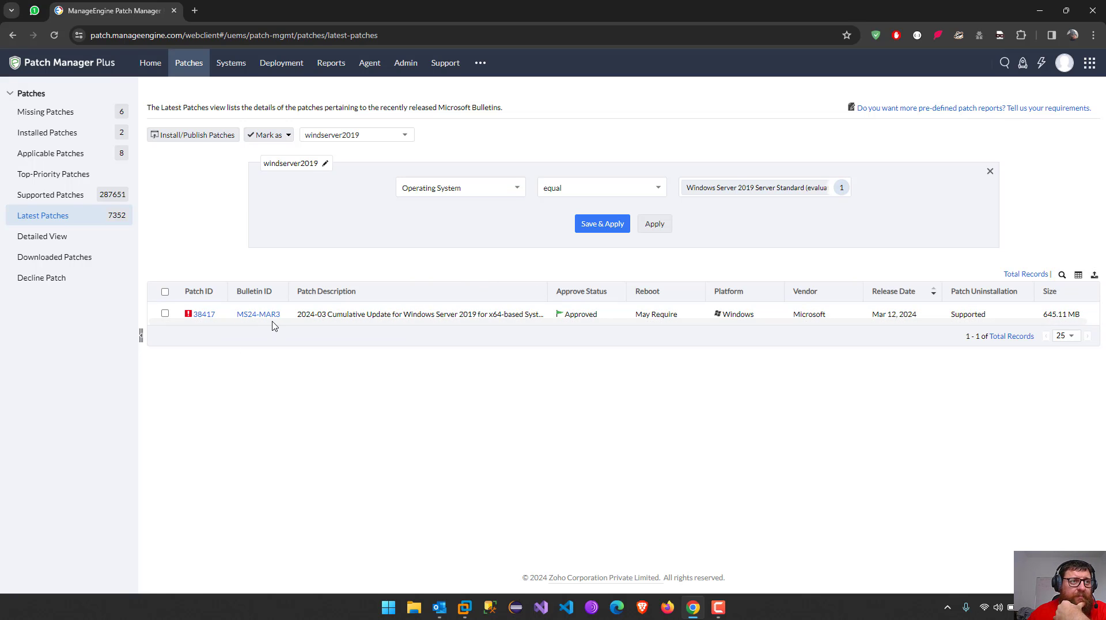
click(68, 197)
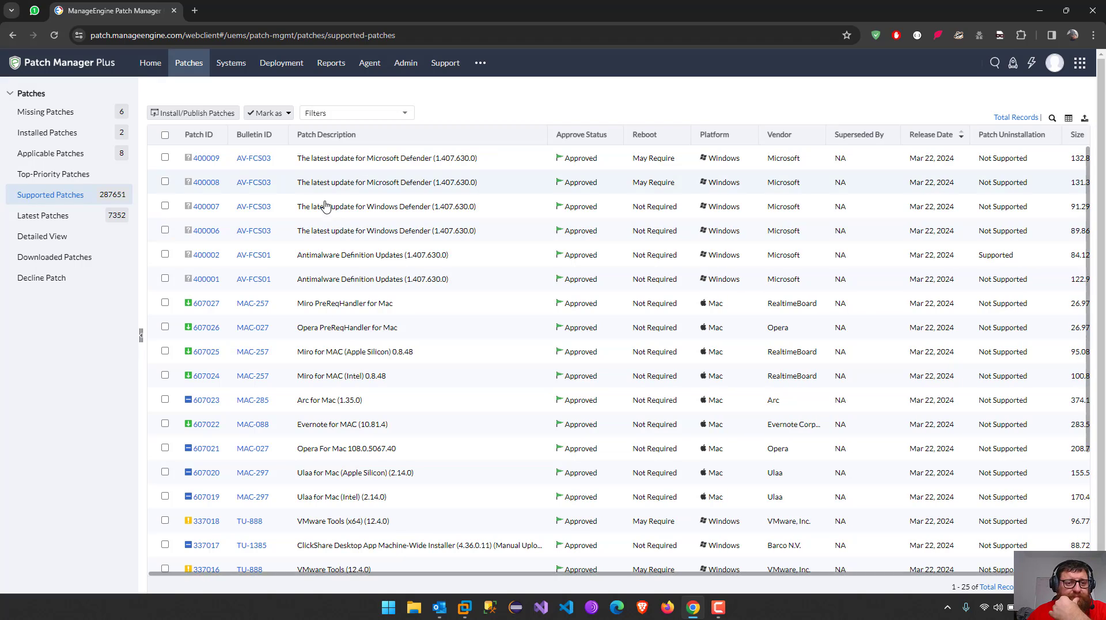
Open the WindowsServer2019 manual deployment configuration and refresh it until its status reads In Progress
click(365, 115)
click(504, 103)
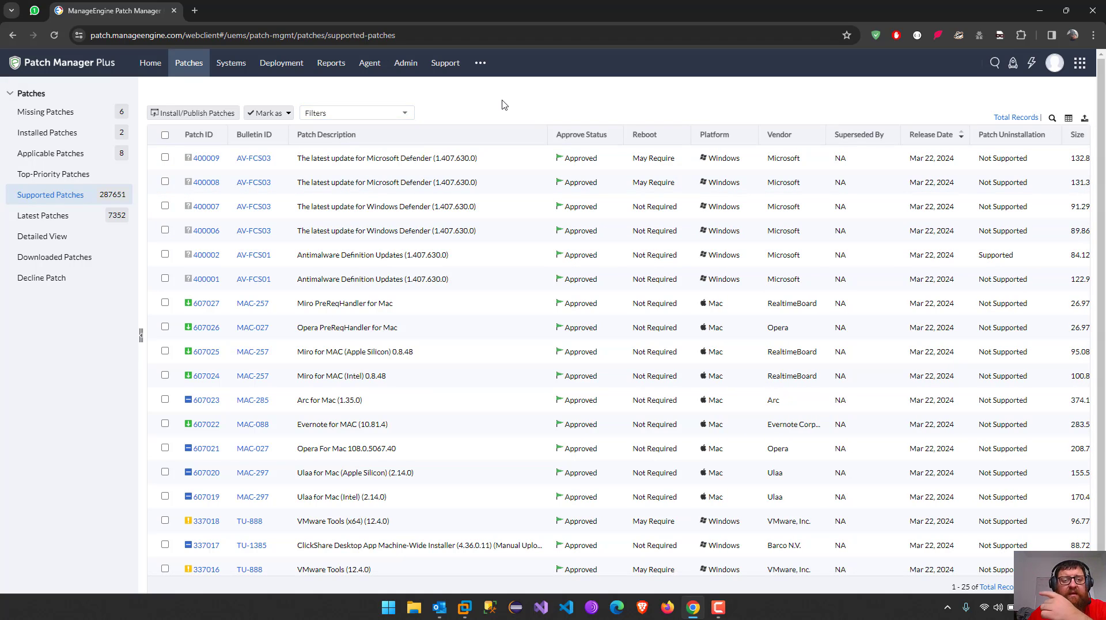
click(282, 64)
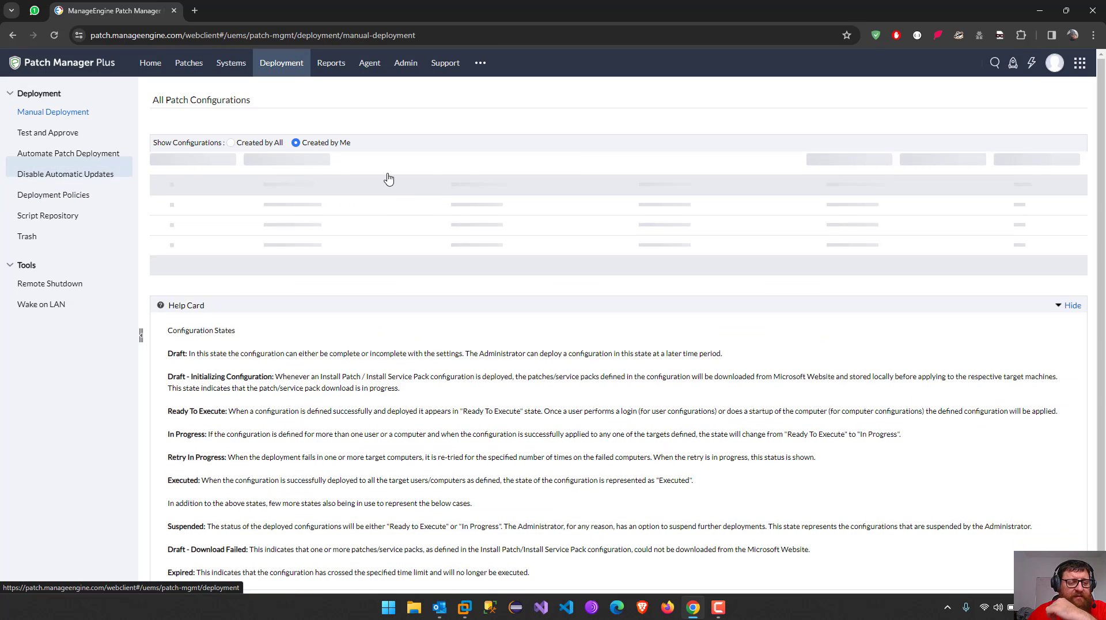
click(228, 209)
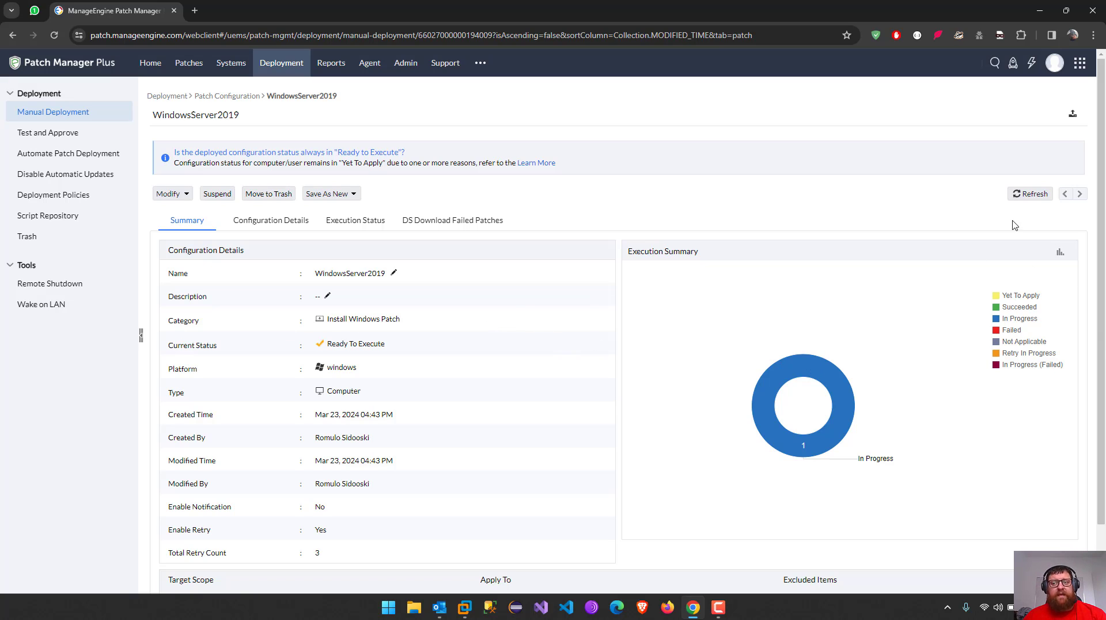
click(1035, 196)
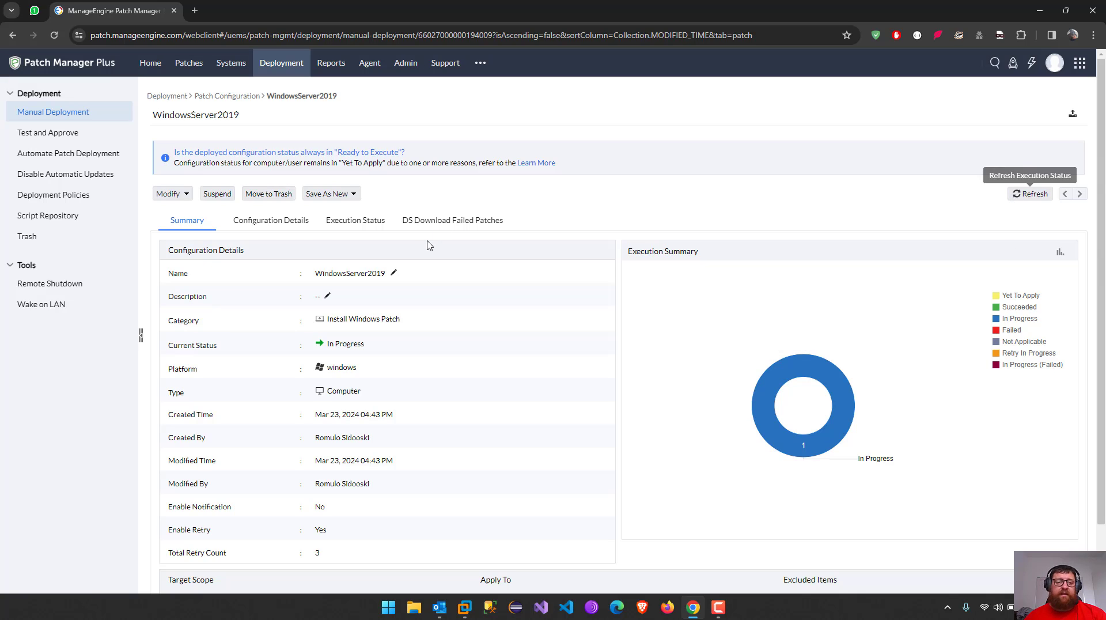
click(715, 613)
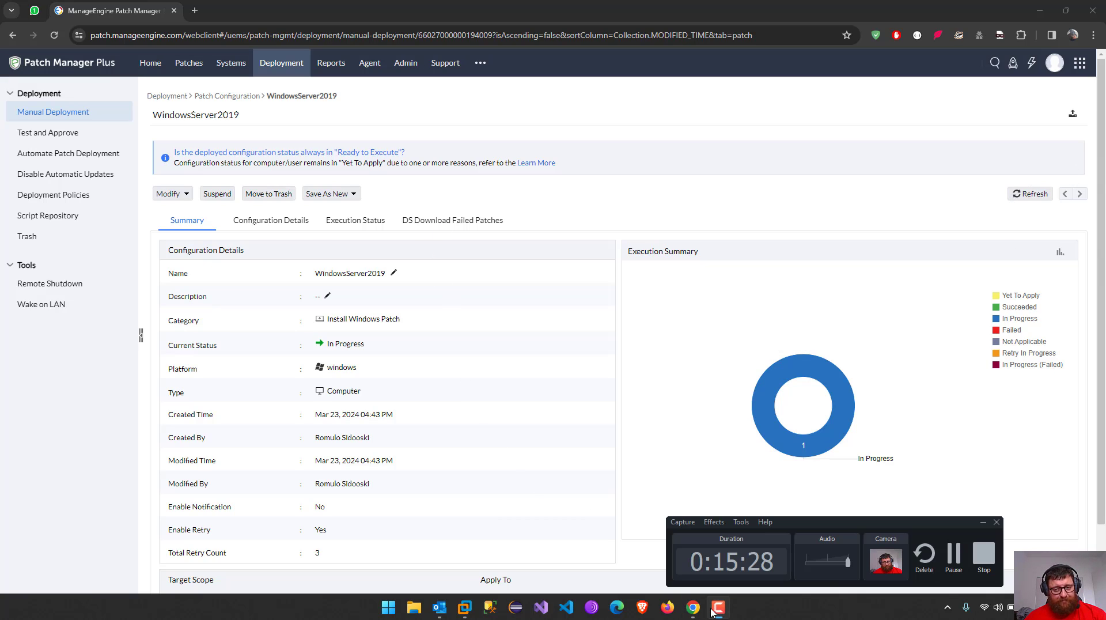